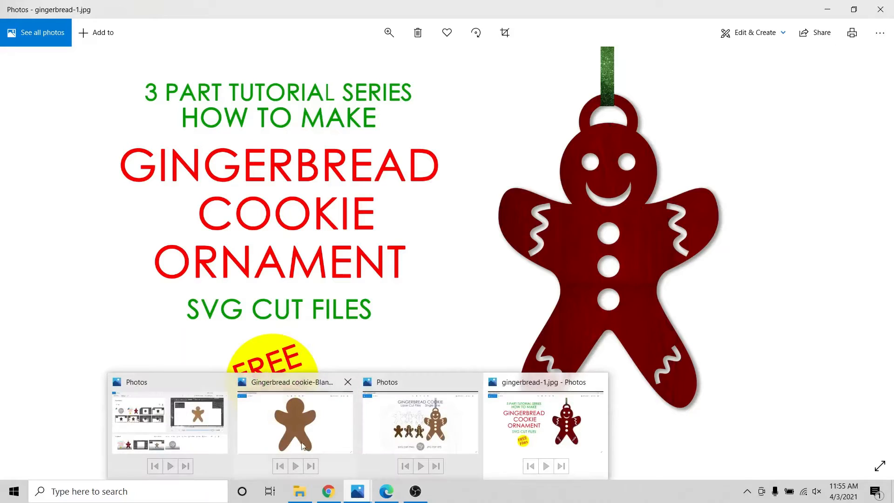
Look through the gingerbread image variants: the blank shape, the decorated cookie and the ornament with a hanging loop.
{"action": "left_click", "coordinate": [311, 382]}
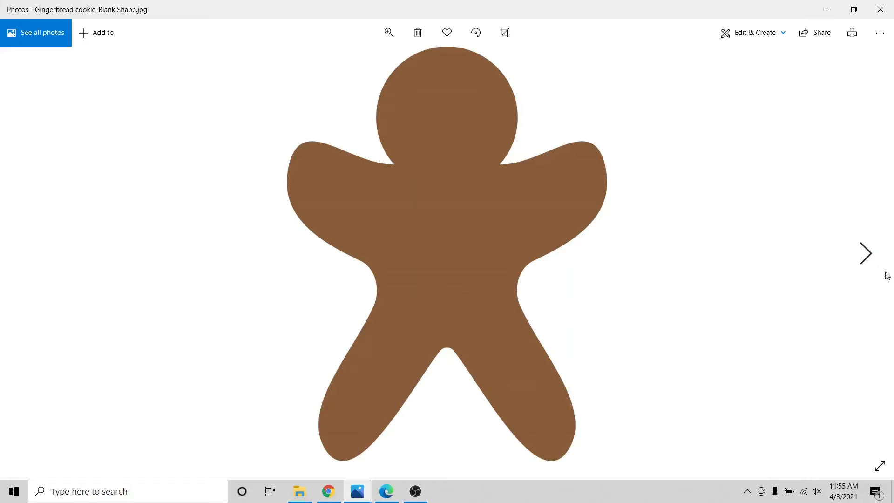
{"action": "left_click", "coordinate": [24, 256]}
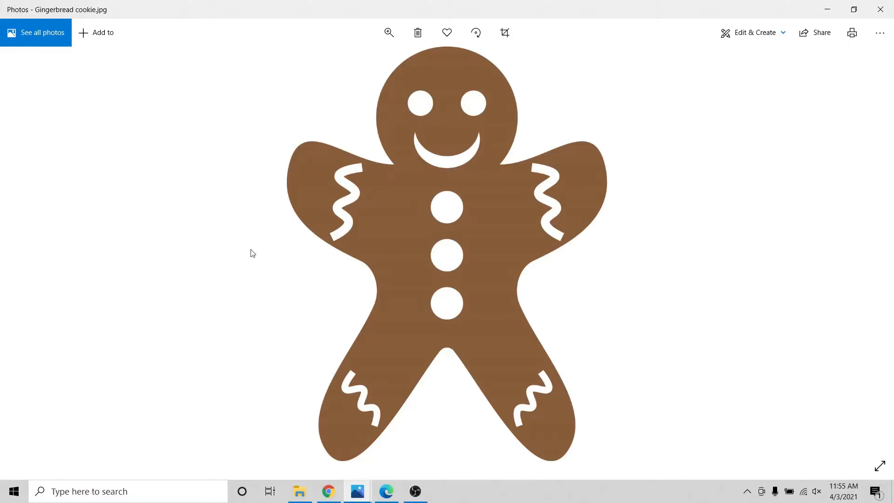
{"action": "left_click", "coordinate": [865, 253]}
{"action": "left_click", "coordinate": [865, 256]}
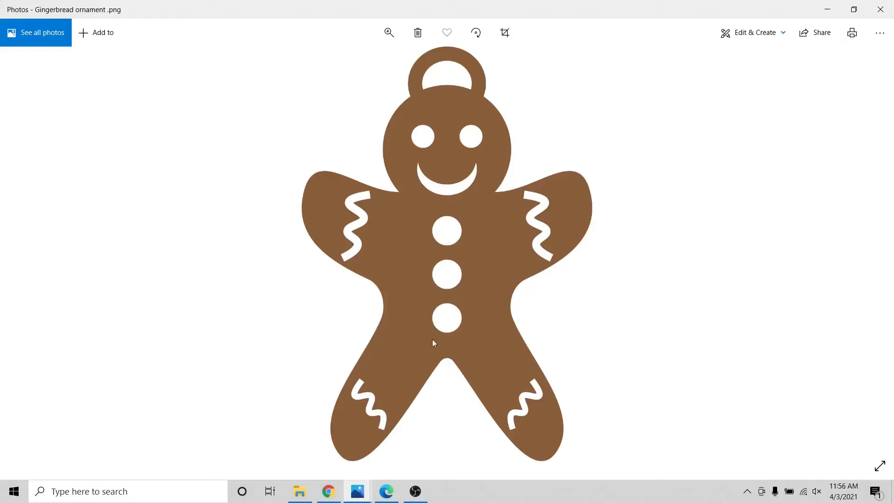
Switch to Edge and look over the Artisan Craft SVG designer page and the Gingerbread Cookies SVG product page on Creative Fabrica.
{"action": "left_click", "coordinate": [385, 491]}
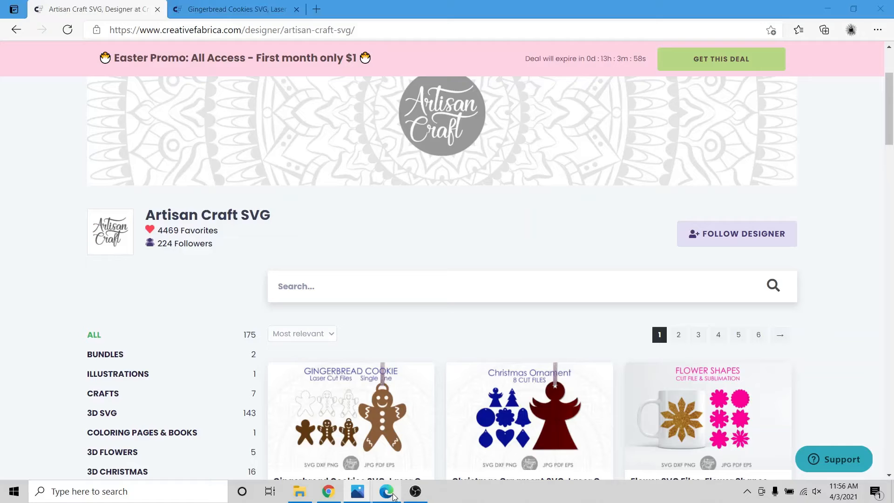
{"action": "scroll", "coordinate": [4, 288], "scroll_direction": "down", "scroll_amount": 7}
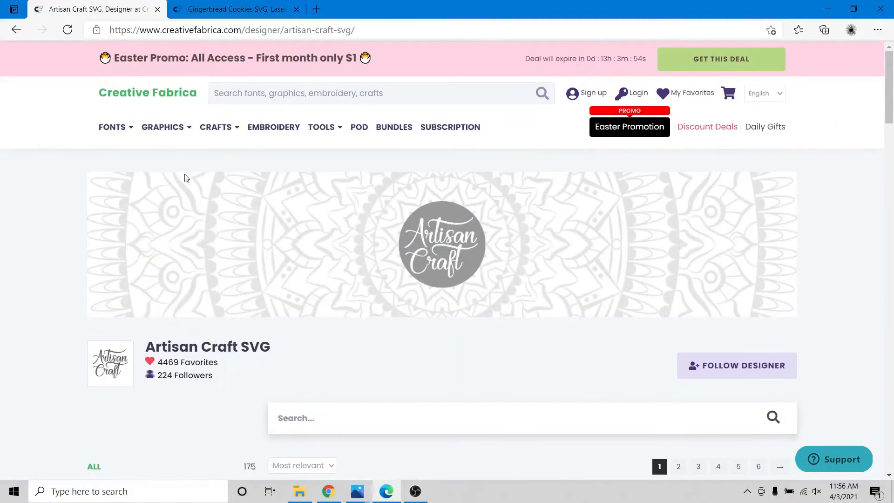
{"action": "left_click", "coordinate": [223, 9]}
{"action": "scroll", "coordinate": [27, 231], "scroll_direction": "down", "scroll_amount": 4}
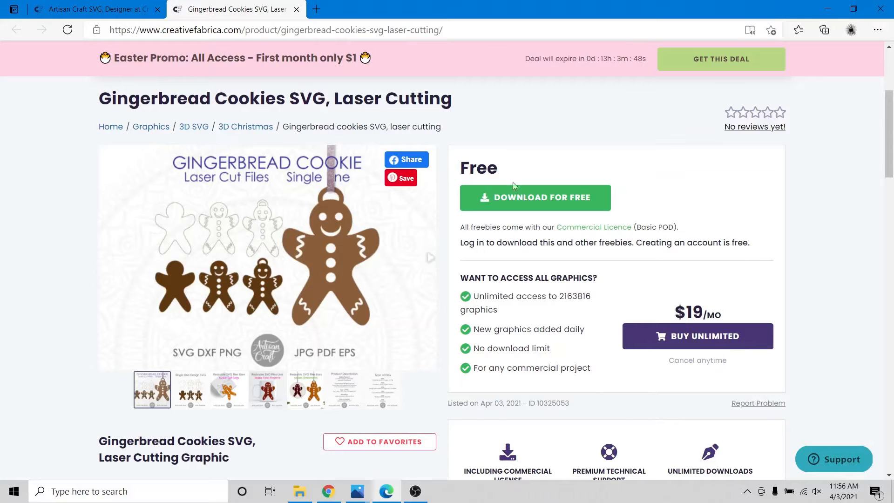
{"action": "left_click", "coordinate": [80, 12]}
{"action": "scroll", "coordinate": [2, 332], "scroll_direction": "down", "scroll_amount": 4}
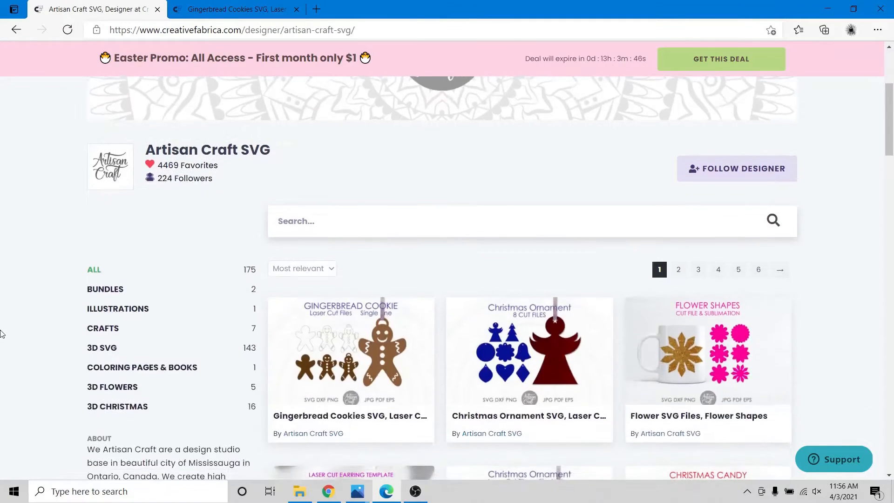
{"action": "scroll", "coordinate": [26, 325], "scroll_direction": "down", "scroll_amount": 4}
{"action": "scroll", "coordinate": [164, 252], "scroll_direction": "up", "scroll_amount": 8}
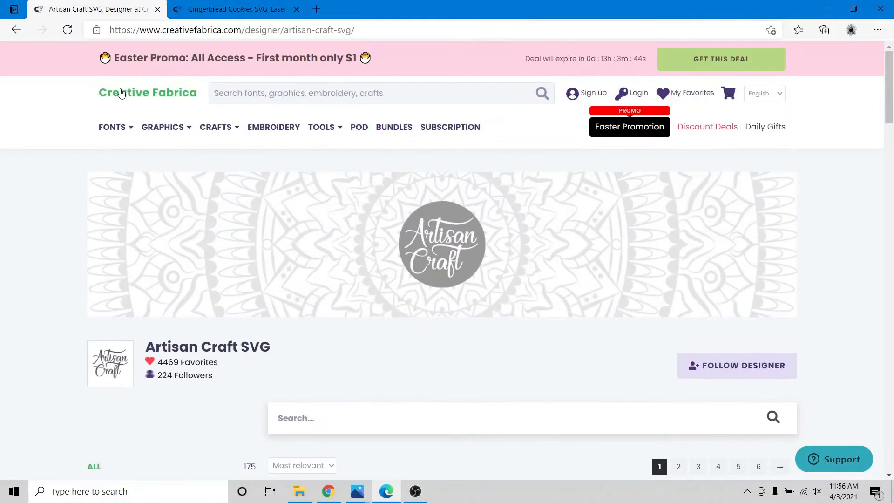
View the gingerbread cookie preview picture and the Bing image results for gingerbread cookies, ending back in Illustrator.
{"action": "mouse_move", "coordinate": [357, 491]}
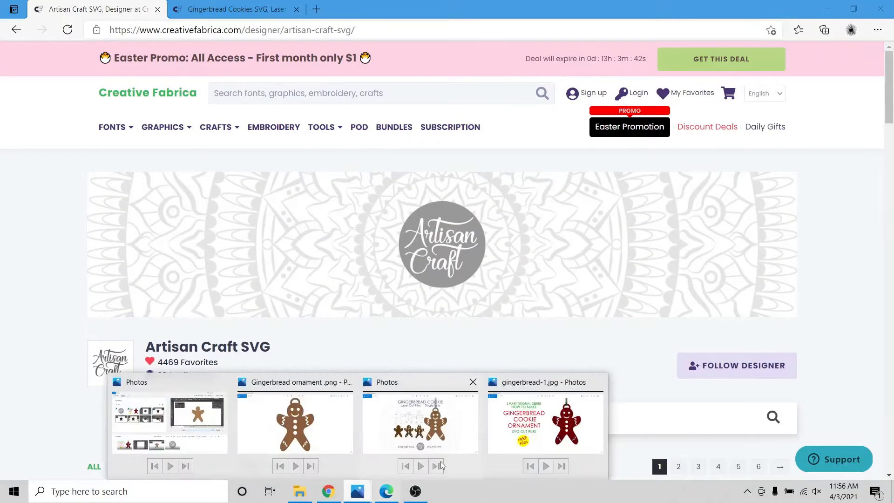
{"action": "left_click", "coordinate": [419, 390]}
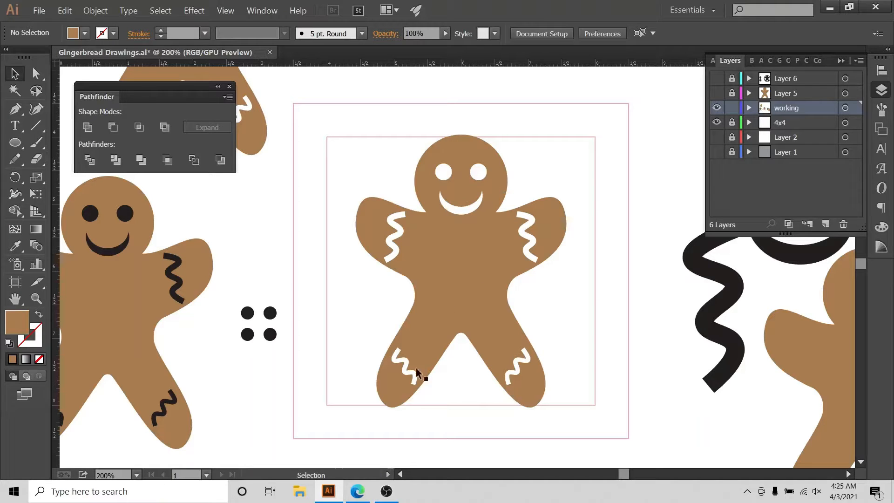
{"action": "left_click", "coordinate": [358, 491]}
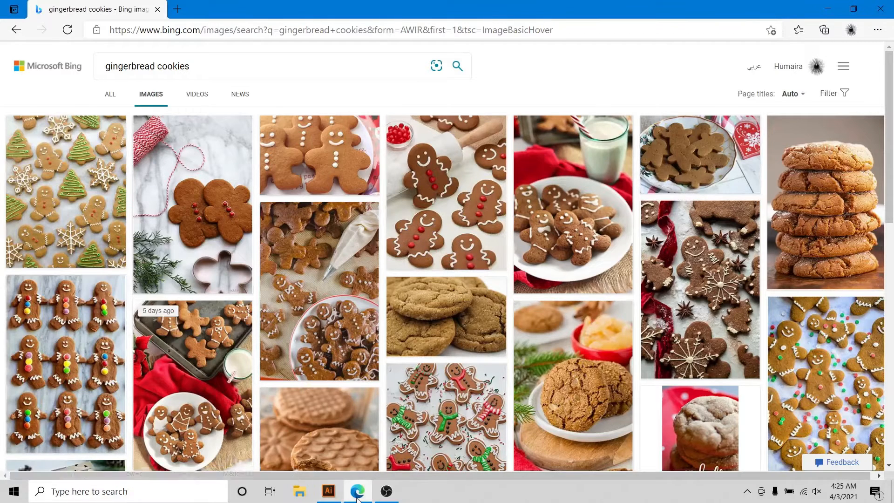
{"action": "left_click", "coordinate": [325, 492]}
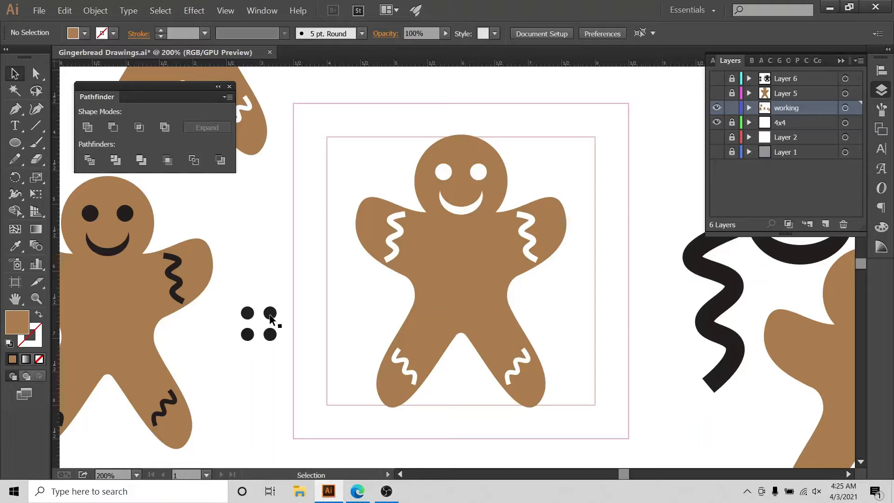
Move the group of four black dots beside the left gingerbread and place a copy of the middle gingerbread up and to its right.
{"action": "left_click_drag", "start_coordinate": [271, 318], "coordinate": [206, 335]}
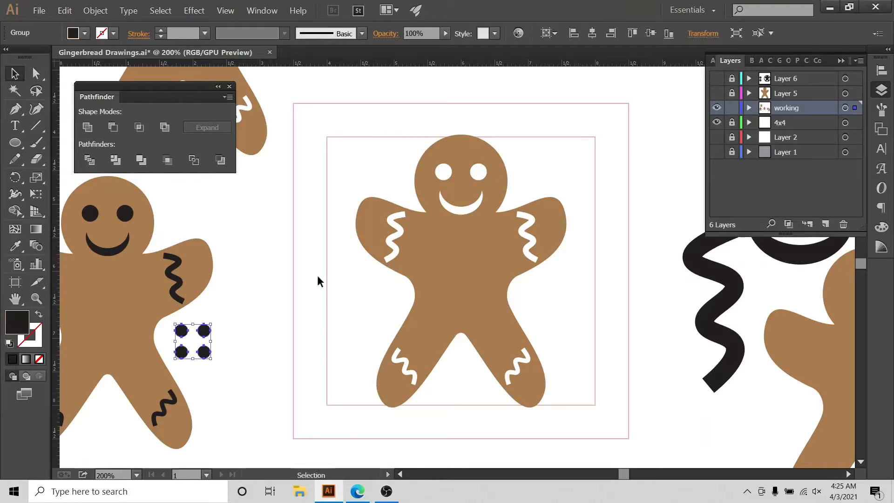
{"action": "left_click", "coordinate": [456, 255]}
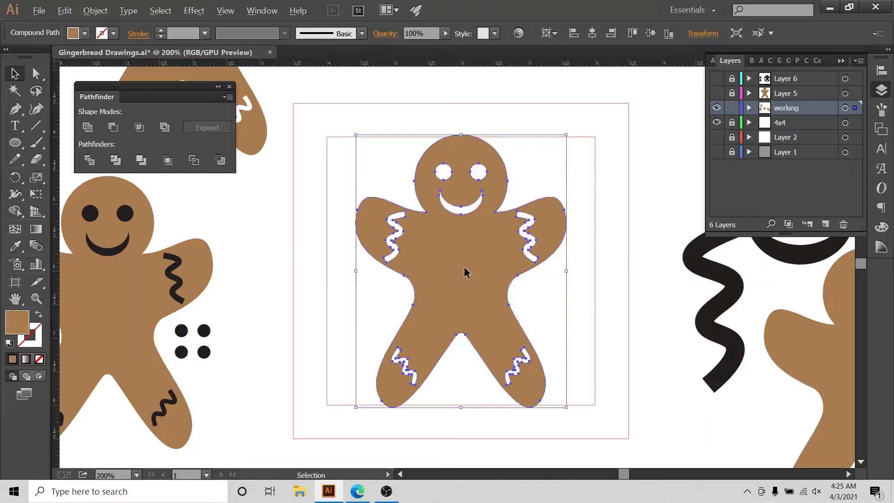
{"action": "left_click_drag", "start_coordinate": [466, 273], "coordinate": [668, 114]}
{"action": "key", "text": "ctrl+z"}
Center the middle gingerbread horizontally on the artboard.
{"action": "left_click", "coordinate": [444, 228]}
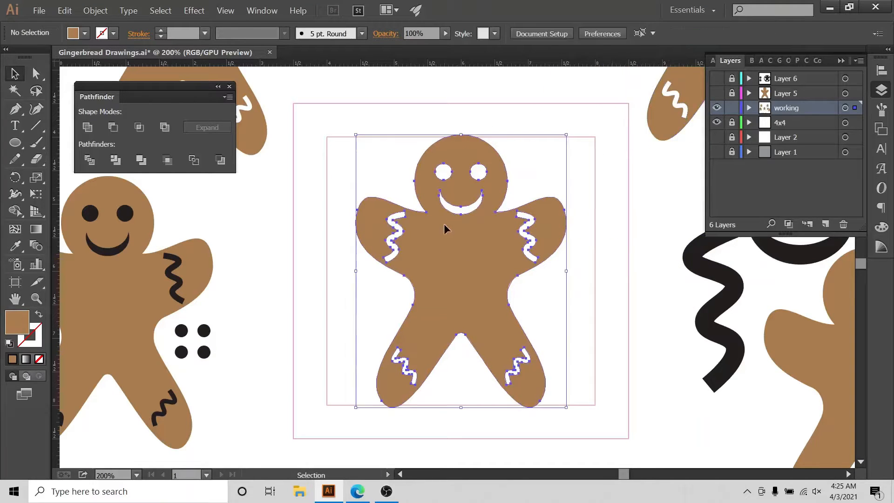
{"action": "left_click", "coordinate": [881, 70]}
{"action": "left_click", "coordinate": [848, 167]}
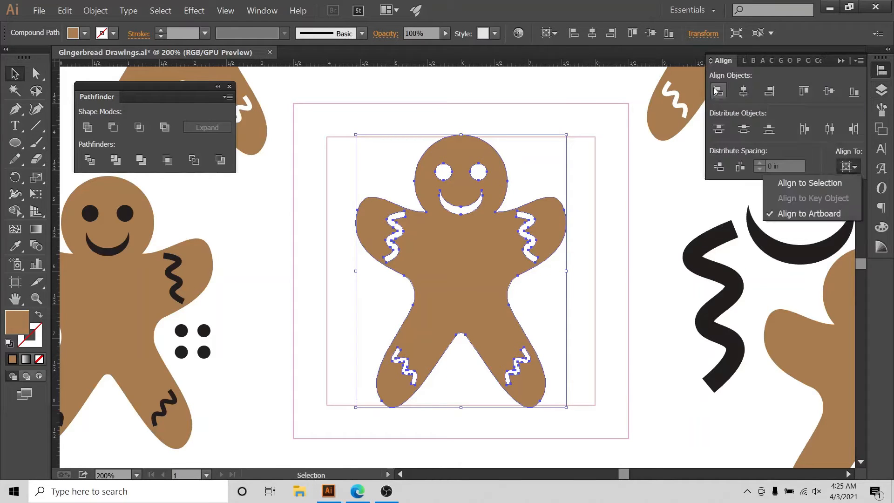
{"action": "left_click", "coordinate": [742, 91]}
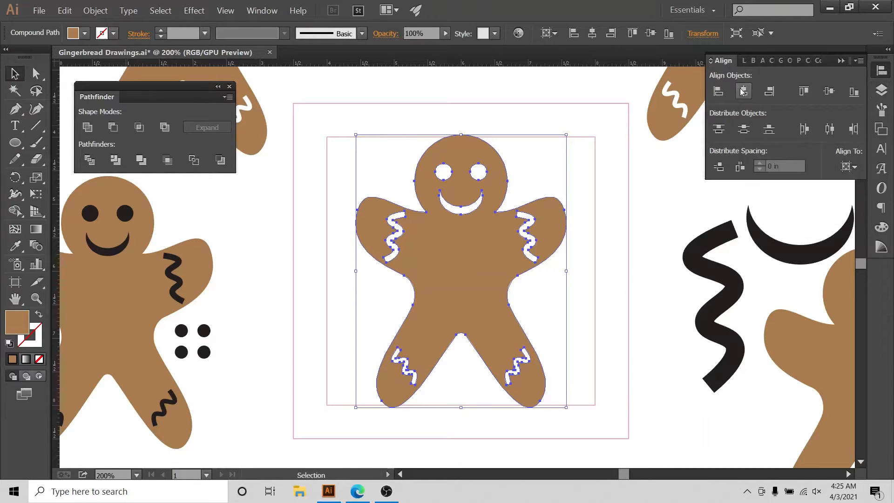
{"action": "left_click", "coordinate": [517, 81]}
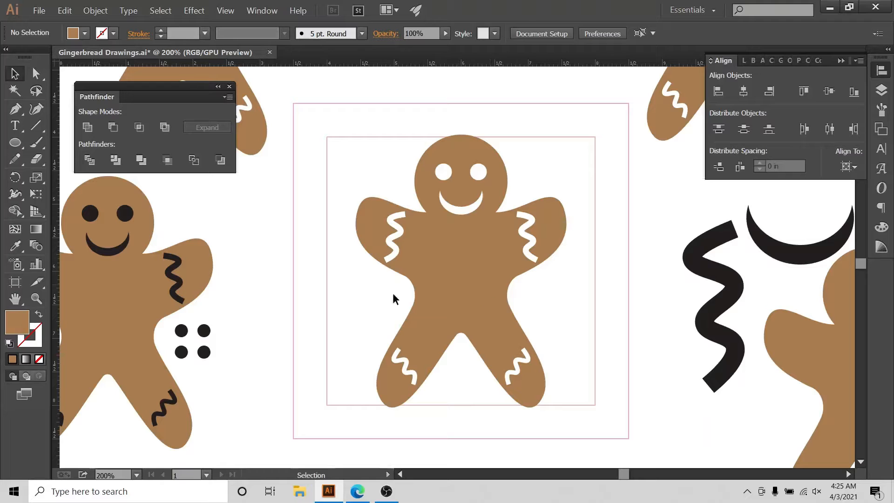
Draw a small five-pointed star at the outer guide square's upper-left corner with the Star tool and fill it dark blue.
{"action": "scroll", "coordinate": [351, 315], "scroll_direction": "up", "scroll_amount": 5}
{"action": "scroll", "coordinate": [345, 317], "scroll_direction": "up", "scroll_amount": 4}
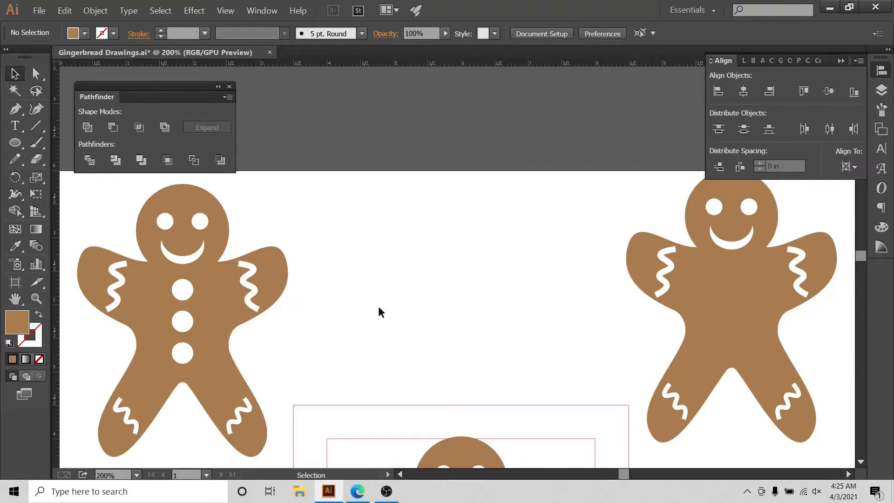
{"action": "scroll", "coordinate": [380, 311], "scroll_direction": "down", "scroll_amount": 10}
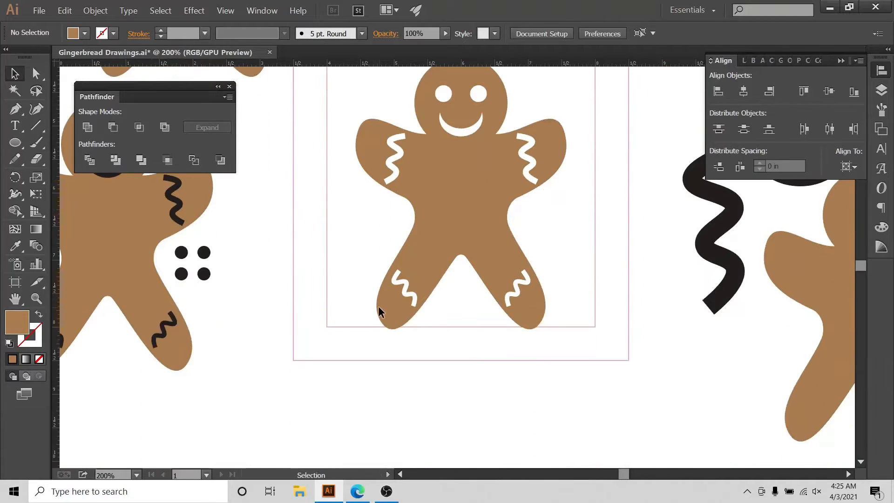
{"action": "scroll", "coordinate": [379, 311], "scroll_direction": "up", "scroll_amount": 2}
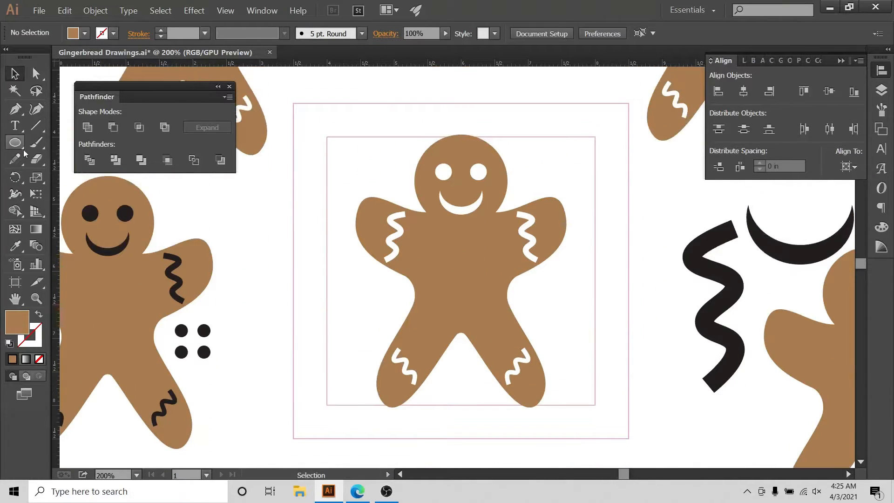
{"action": "left_click", "coordinate": [12, 145]}
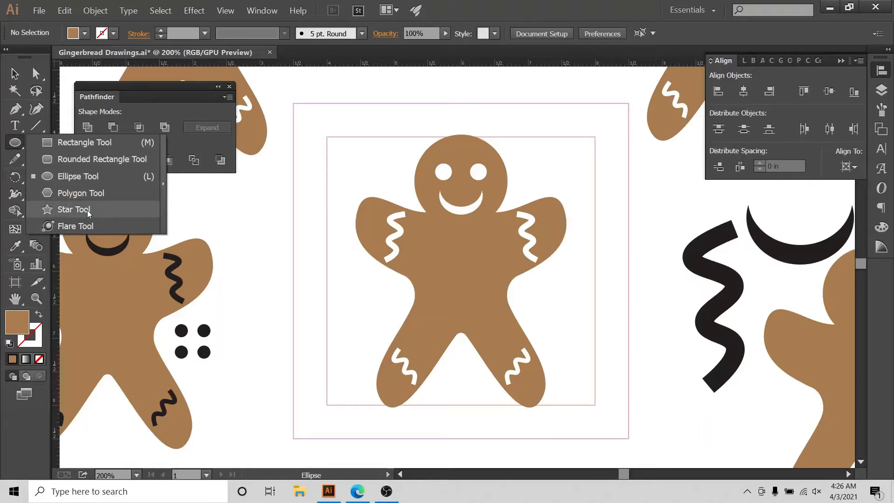
{"action": "left_click", "coordinate": [75, 209]}
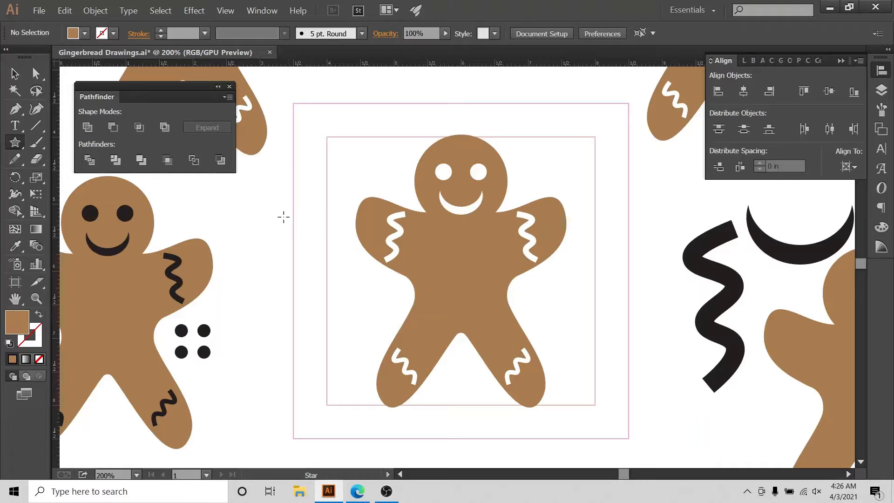
{"action": "left_click_drag", "start_coordinate": [310, 125], "coordinate": [315, 133]}
{"action": "left_click", "coordinate": [15, 74]}
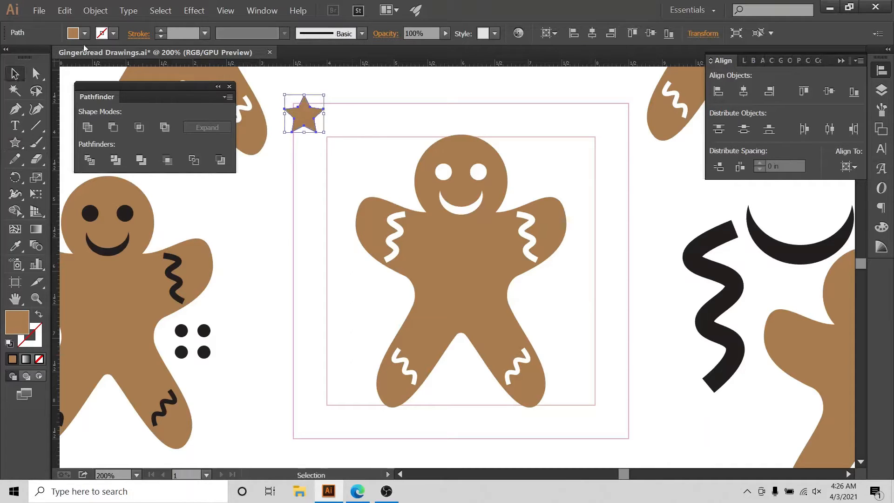
{"action": "left_click", "coordinate": [84, 33]}
{"action": "left_click", "coordinate": [96, 76]}
{"action": "left_click", "coordinate": [350, 96]}
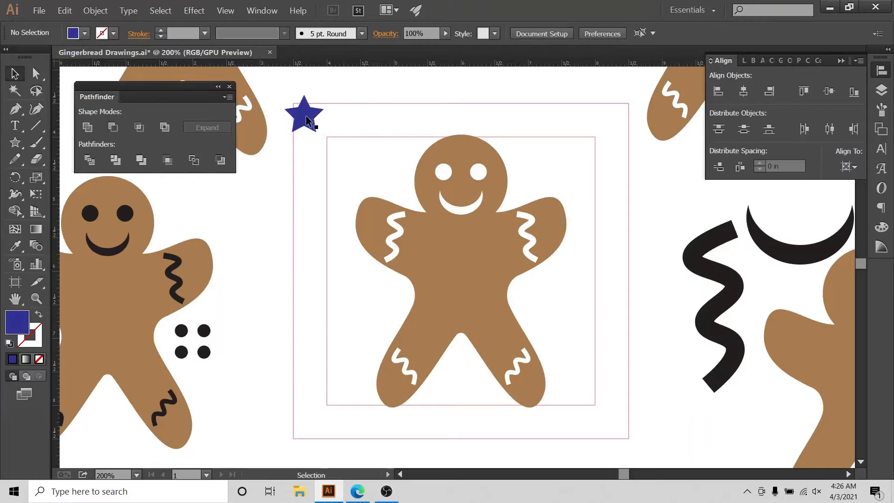
Place three blue stars in a vertical column down the middle gingerbread's torso and scale them down together.
{"action": "left_click_drag", "start_coordinate": [306, 121], "coordinate": [466, 344]}
{"action": "left_click", "coordinate": [456, 259], "text": "shift"}
{"action": "left_click", "coordinate": [476, 311], "text": "shift"}
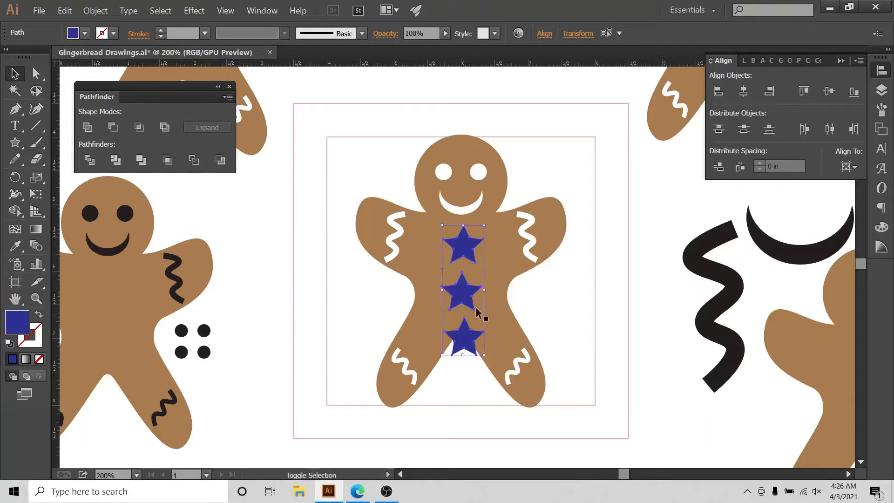
{"action": "left_click_drag", "start_coordinate": [484, 226], "coordinate": [467, 274]}
{"action": "left_click", "coordinate": [587, 283]}
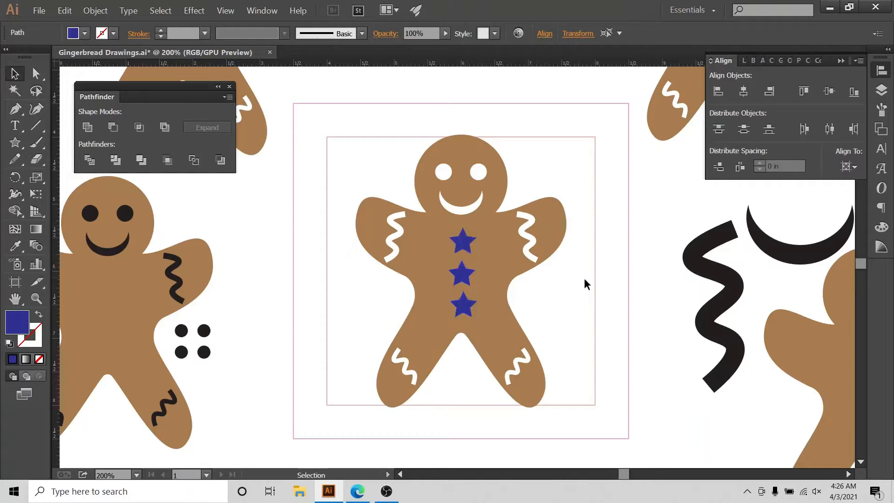
Nudge the uppermost star on the torso slightly upward.
{"action": "left_click", "coordinate": [463, 248]}
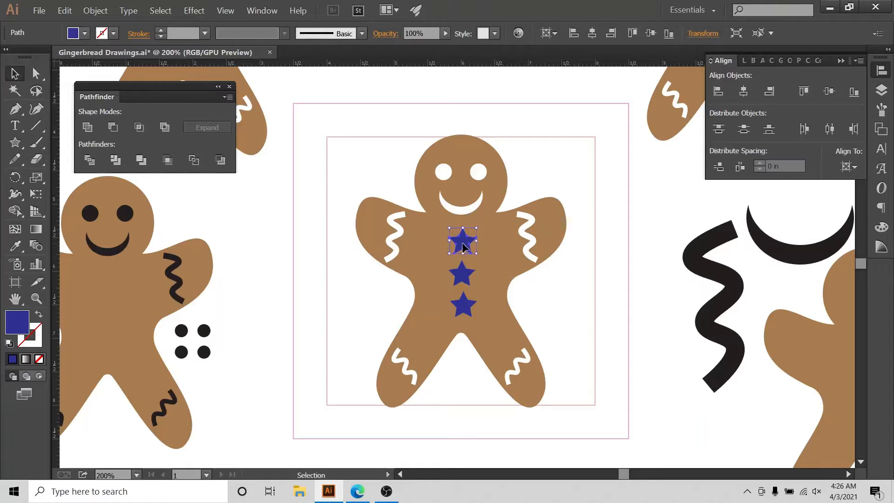
{"action": "key", "text": "Up"}
{"action": "key", "text": "Up"}
{"action": "key", "text": "Up"}
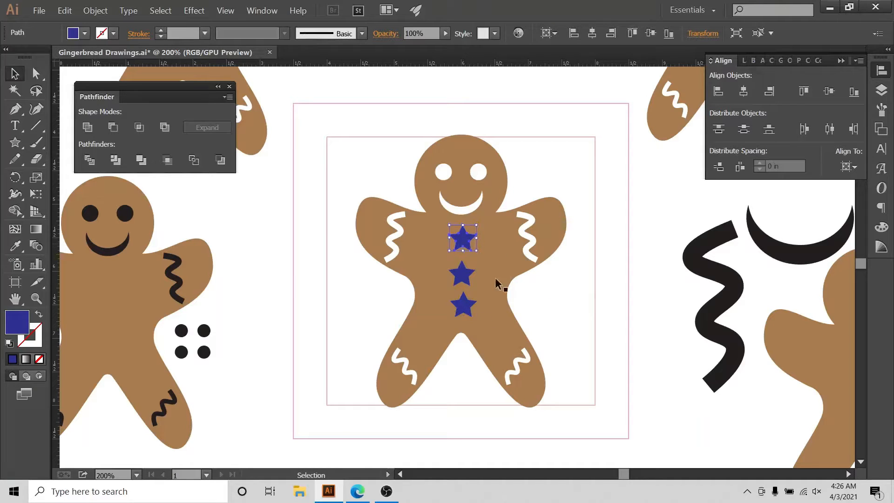
Center the middle gingerbread and its three stars horizontally on the artboard.
{"action": "left_click_drag", "start_coordinate": [515, 129], "coordinate": [449, 353]}
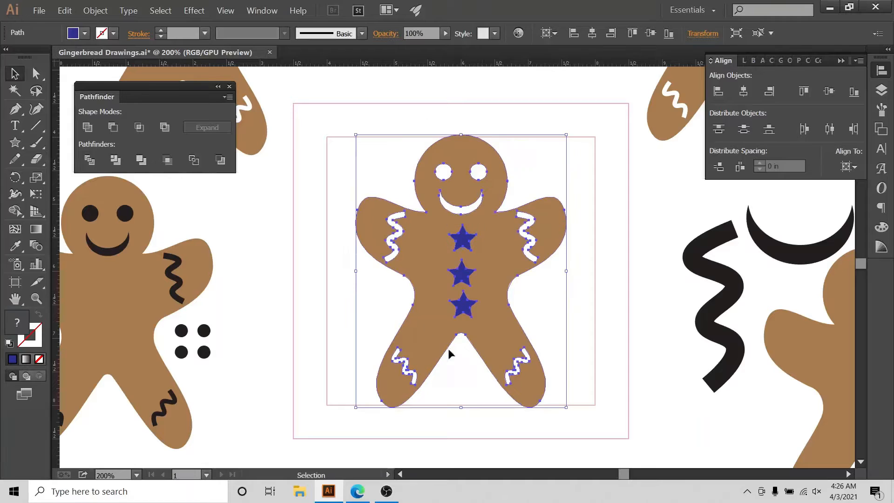
{"action": "left_click", "coordinate": [848, 167]}
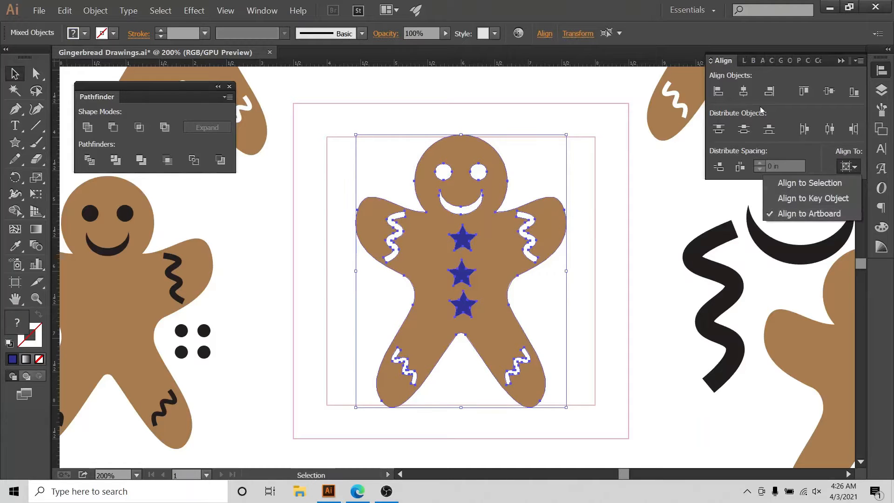
{"action": "left_click", "coordinate": [744, 91]}
{"action": "left_click", "coordinate": [561, 136]}
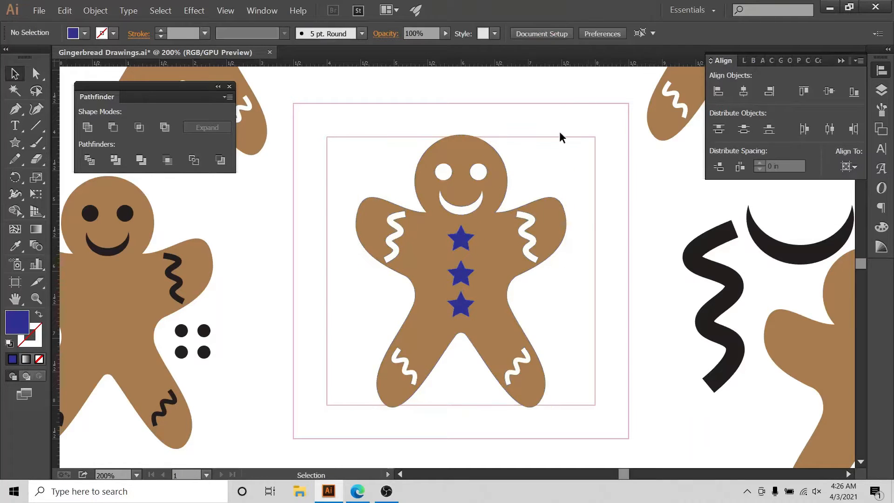
Distribute the three torso stars evenly by their vertical centers, aligned to the selection.
{"action": "left_click", "coordinate": [848, 167]}
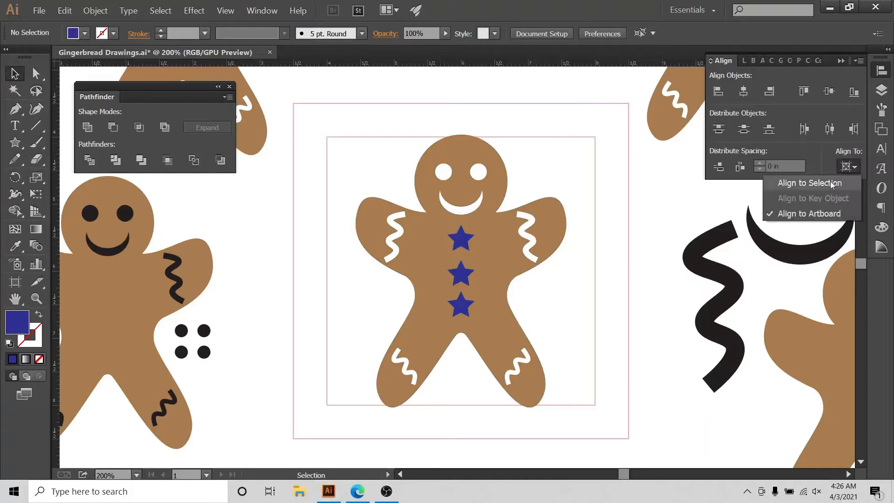
{"action": "left_click", "coordinate": [832, 183]}
{"action": "left_click", "coordinate": [468, 242]}
{"action": "left_click", "coordinate": [459, 281], "text": "shift"}
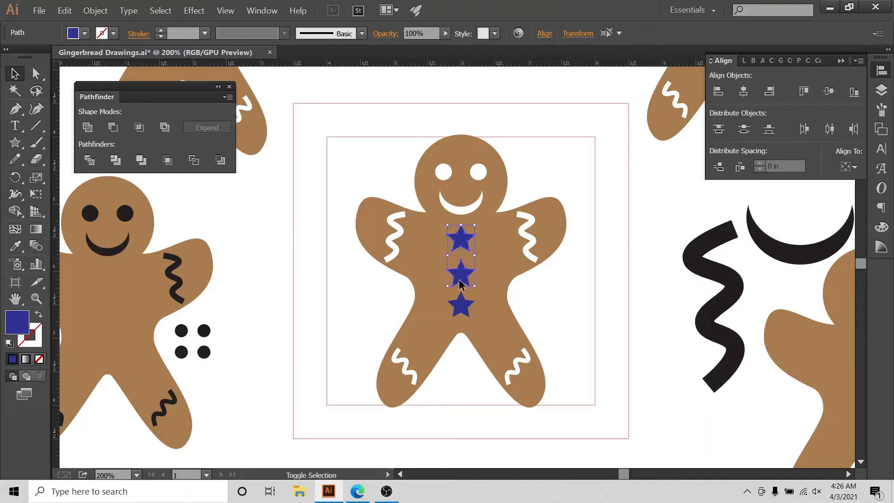
{"action": "left_click", "coordinate": [461, 307], "text": "shift"}
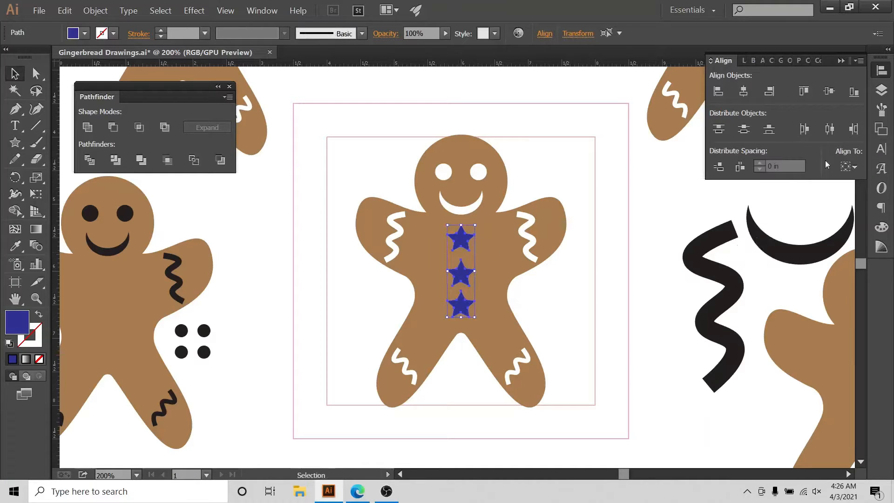
{"action": "left_click", "coordinate": [848, 166]}
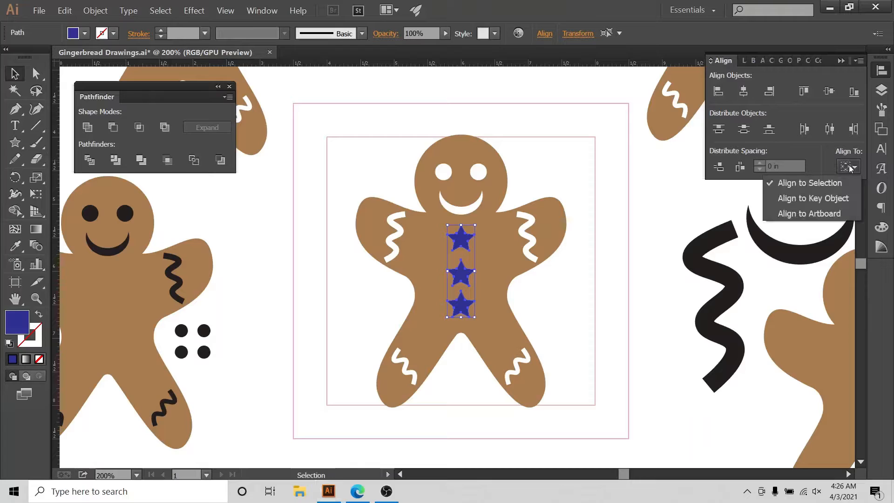
{"action": "left_click", "coordinate": [747, 132]}
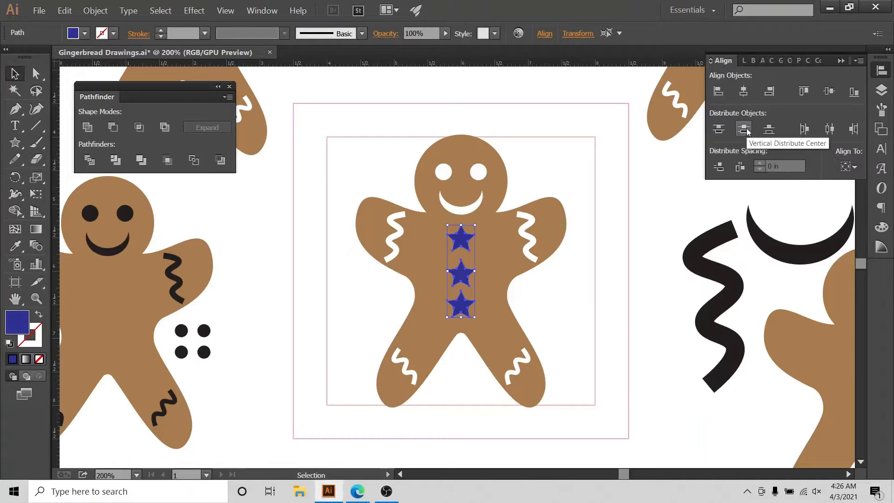
{"action": "left_click", "coordinate": [747, 132]}
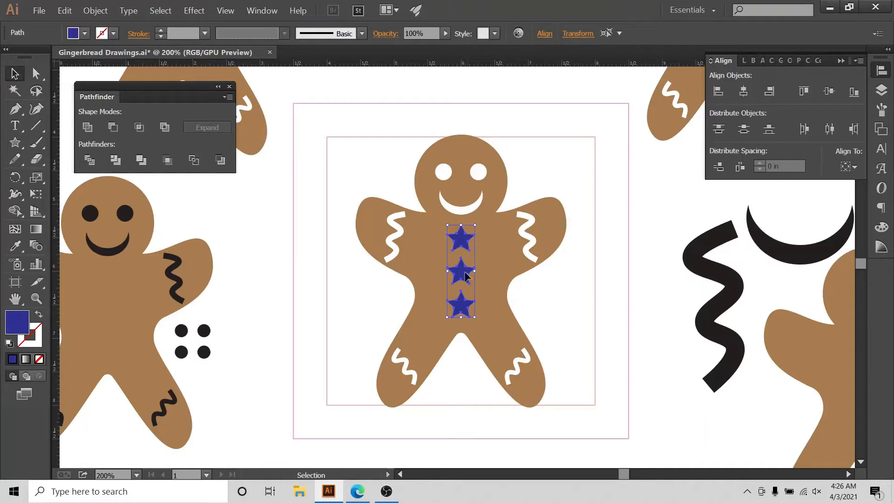
Place a spare copy of the uppermost torso star beside the thick black squiggle outside the guide squares.
{"action": "left_click", "coordinate": [558, 176]}
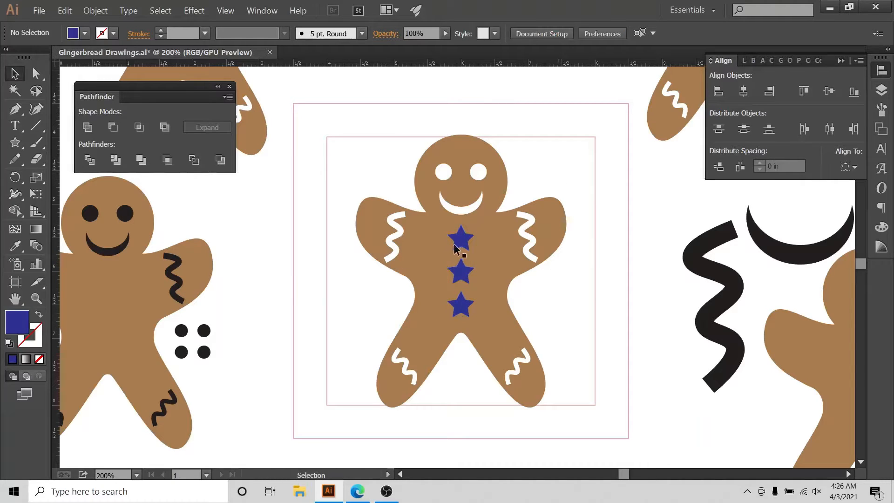
{"action": "left_click", "coordinate": [466, 241]}
{"action": "left_click_drag", "start_coordinate": [465, 241], "coordinate": [689, 224]}
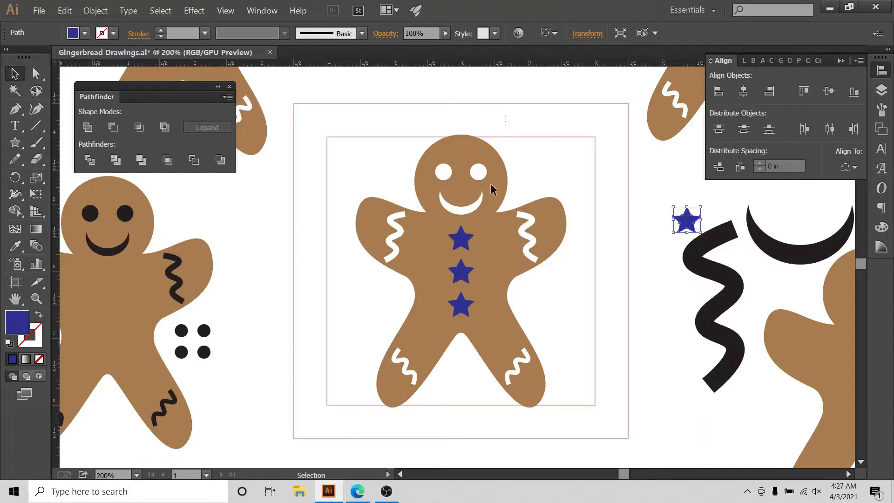
Cut the three stars out of the middle gingerbread with Minus Front, repeating it to remove the remaining blue stars.
{"action": "left_click_drag", "start_coordinate": [507, 116], "coordinate": [419, 393]}
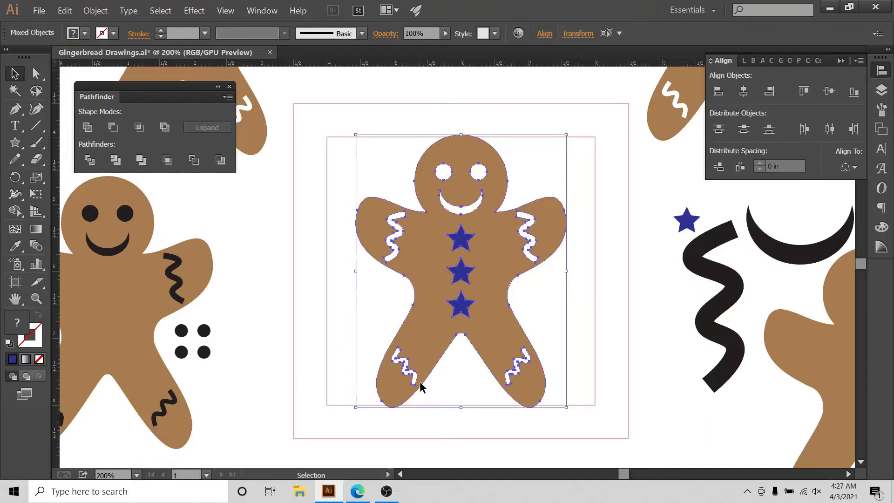
{"action": "left_click", "coordinate": [113, 128]}
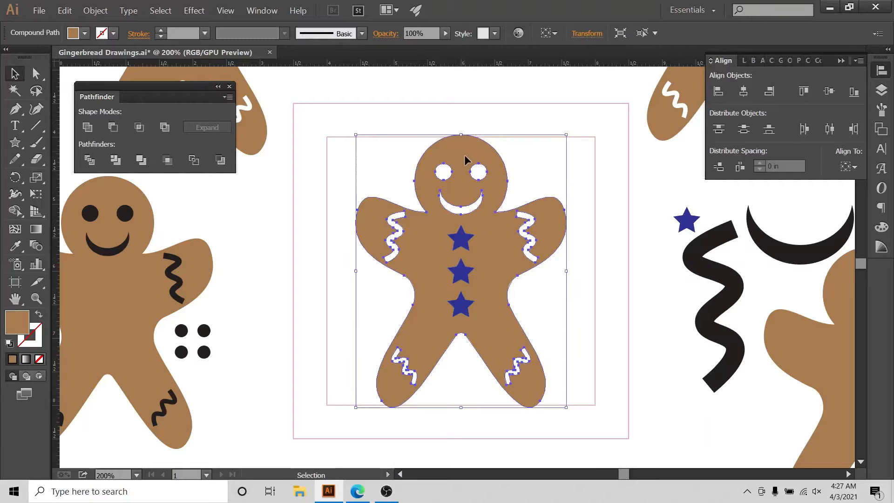
{"action": "left_click", "coordinate": [461, 280]}
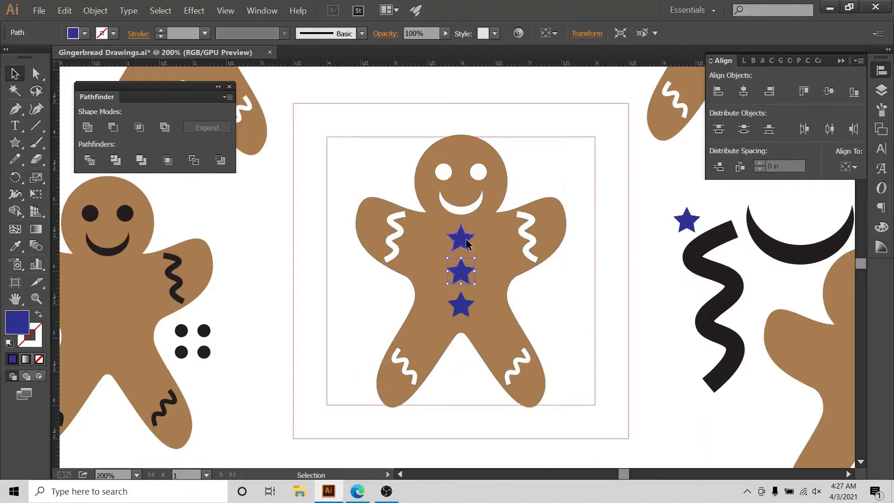
{"action": "left_click_drag", "start_coordinate": [511, 122], "coordinate": [403, 384]}
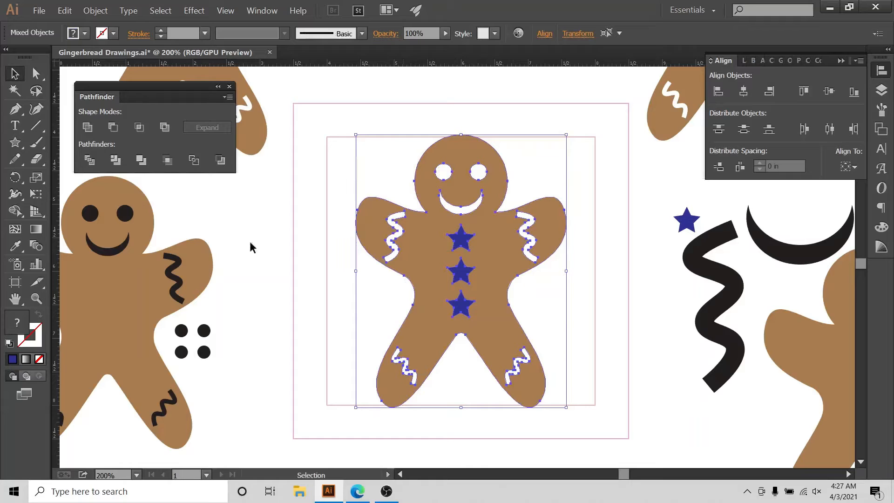
{"action": "left_click", "coordinate": [112, 127]}
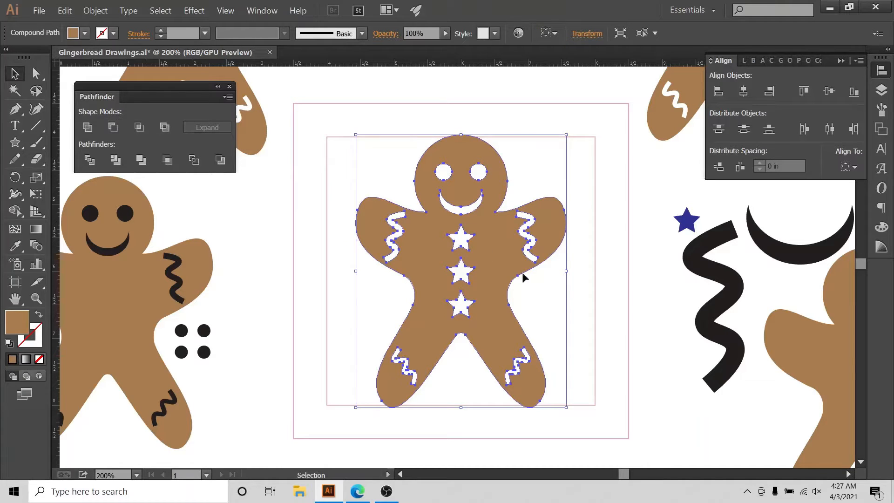
{"action": "left_click", "coordinate": [601, 292]}
Place a copy of the buttonless gingerbread from the artboard's upper-right corner inside the guide squares.
{"action": "key", "text": "ctrl+1"}
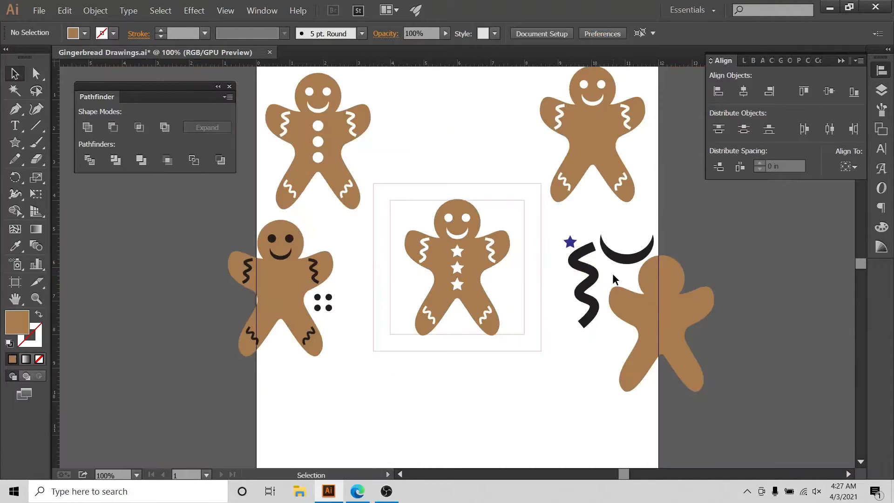
{"action": "scroll", "coordinate": [581, 246], "scroll_direction": "up", "scroll_amount": 5}
{"action": "scroll", "coordinate": [575, 237], "scroll_direction": "up", "scroll_amount": 2}
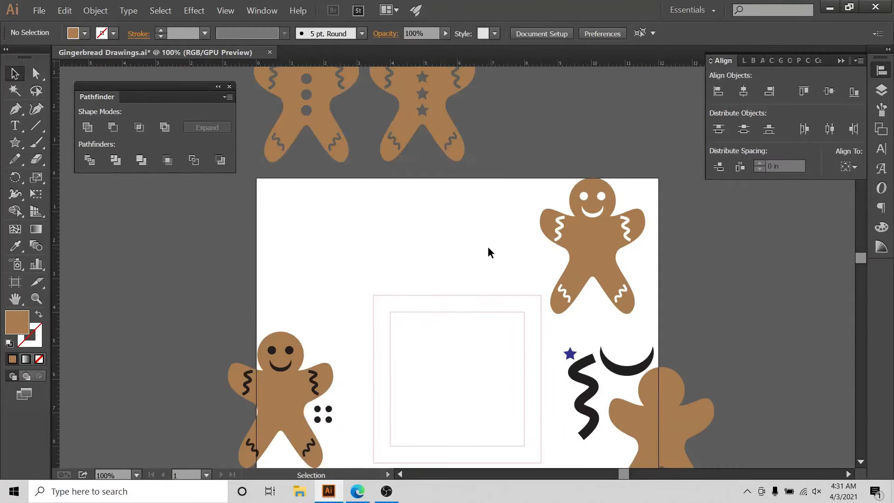
{"action": "scroll", "coordinate": [488, 251], "scroll_direction": "up", "scroll_amount": 2}
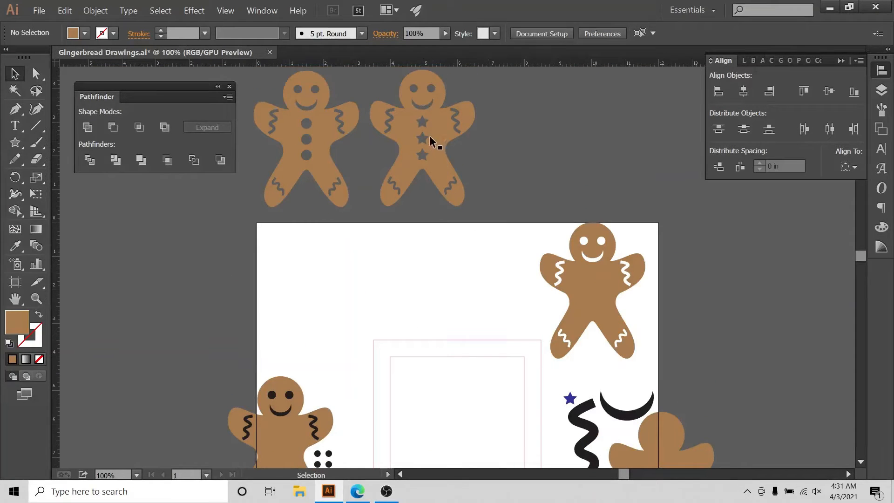
{"action": "scroll", "coordinate": [600, 270], "scroll_direction": "down", "scroll_amount": 3}
{"action": "left_click", "coordinate": [600, 192]}
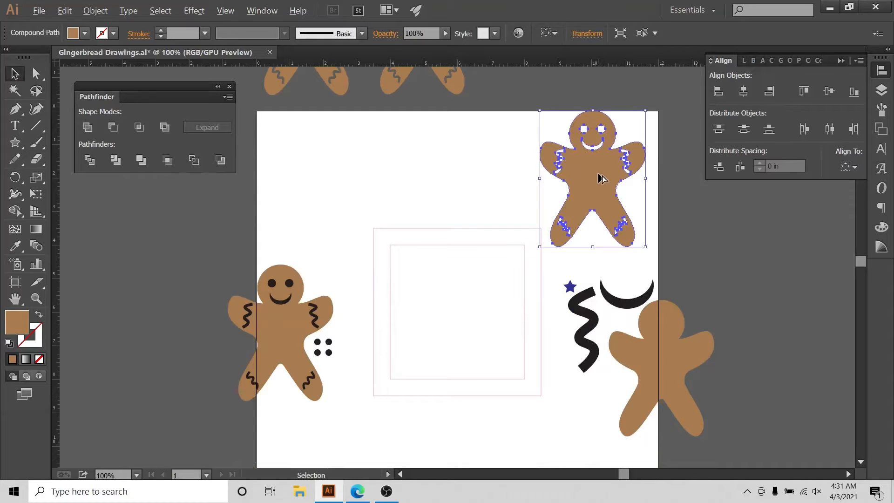
{"action": "left_click_drag", "start_coordinate": [602, 178], "coordinate": [466, 300]}
{"action": "left_click", "coordinate": [806, 254]}
Center the new buttonless gingerbread horizontally and vertically on the artboard.
{"action": "key", "text": "ctrl+plus"}
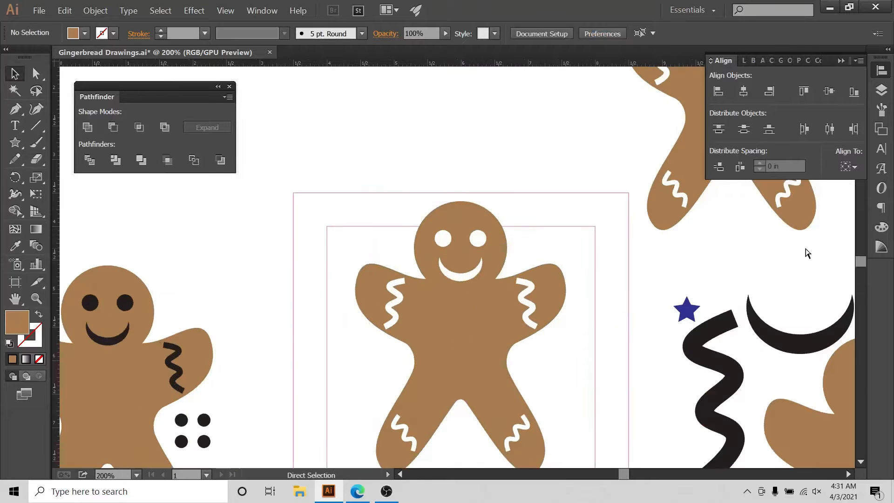
{"action": "scroll", "coordinate": [780, 293], "scroll_direction": "down", "scroll_amount": 1}
{"action": "scroll", "coordinate": [780, 293], "scroll_direction": "down", "scroll_amount": 3}
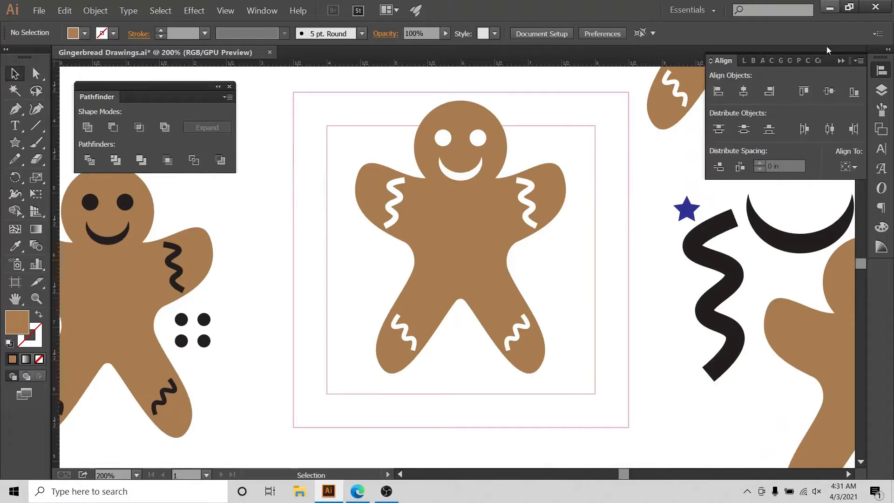
{"action": "left_click", "coordinate": [502, 177]}
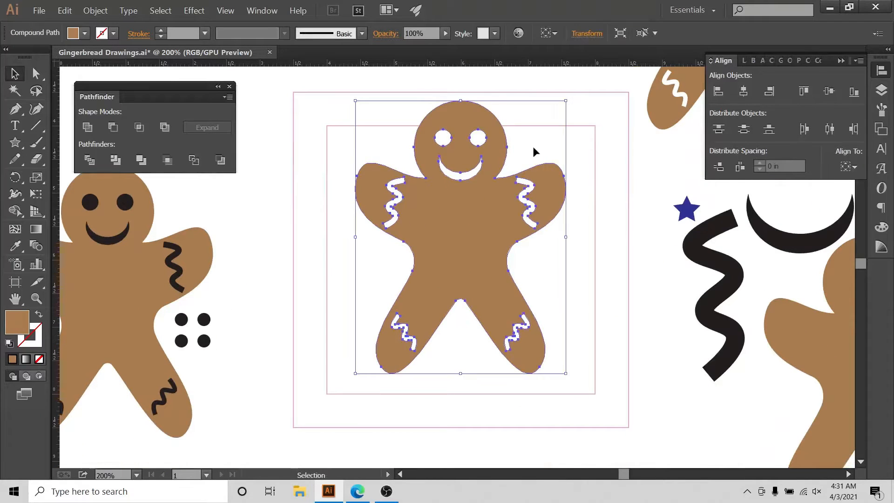
{"action": "left_click", "coordinate": [848, 167]}
{"action": "left_click", "coordinate": [830, 214]}
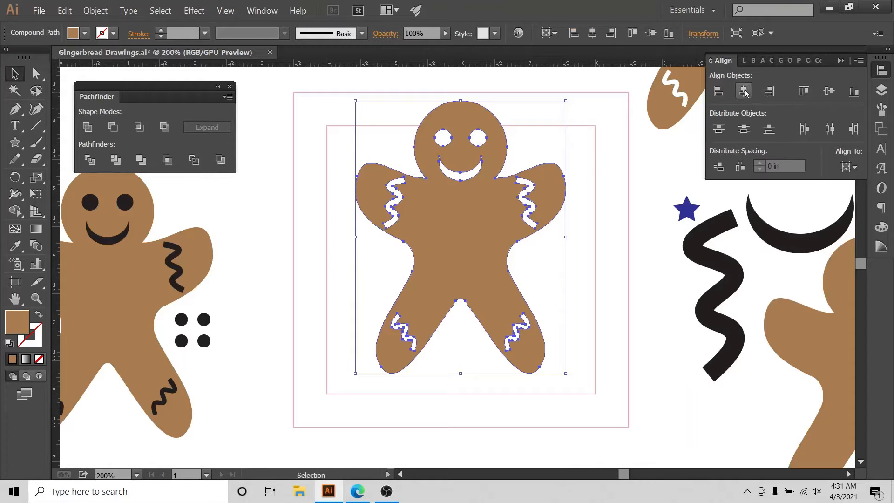
{"action": "left_click", "coordinate": [829, 92]}
{"action": "left_click", "coordinate": [498, 91]}
{"action": "scroll", "coordinate": [483, 189], "scroll_direction": "up", "scroll_amount": 2}
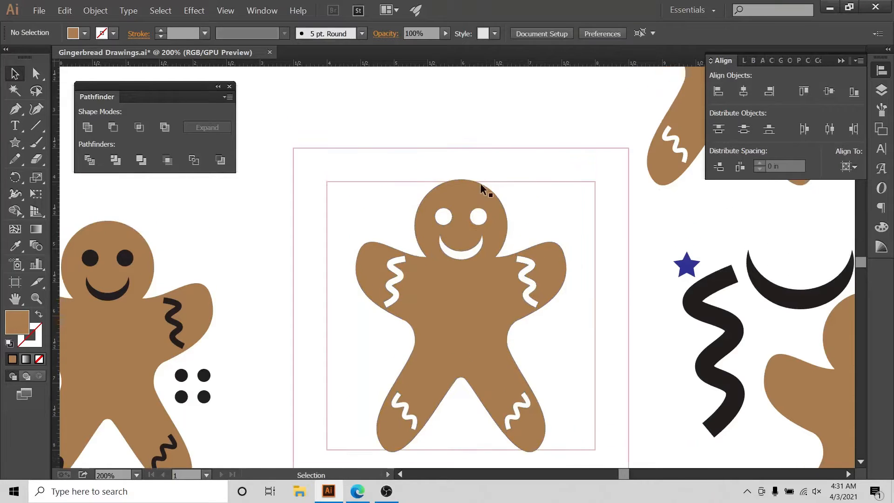
Draw a small narrow upright rectangle beside the outer guide square with the Rectangle tool.
{"action": "key", "text": "ctrl+0"}
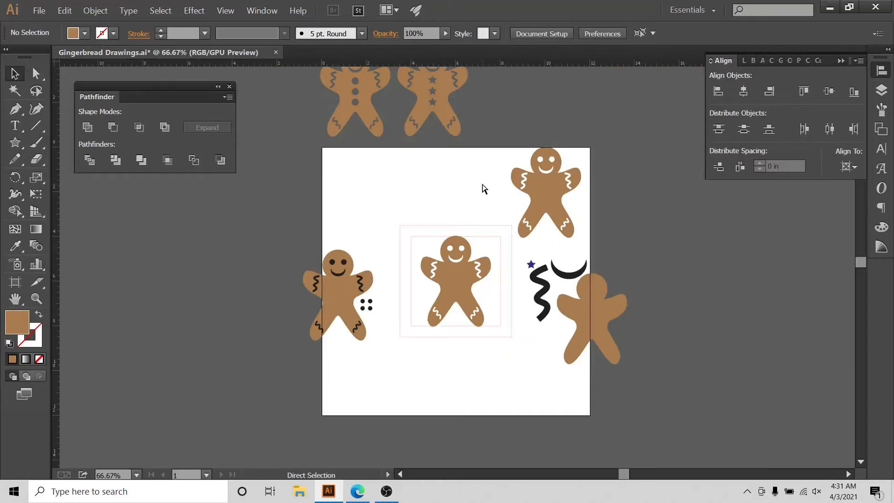
{"action": "key", "text": "ctrl+plus"}
{"action": "key", "text": "ctrl+plus"}
{"action": "key", "text": "ctrl+plus"}
{"action": "key", "text": "ctrl+plus"}
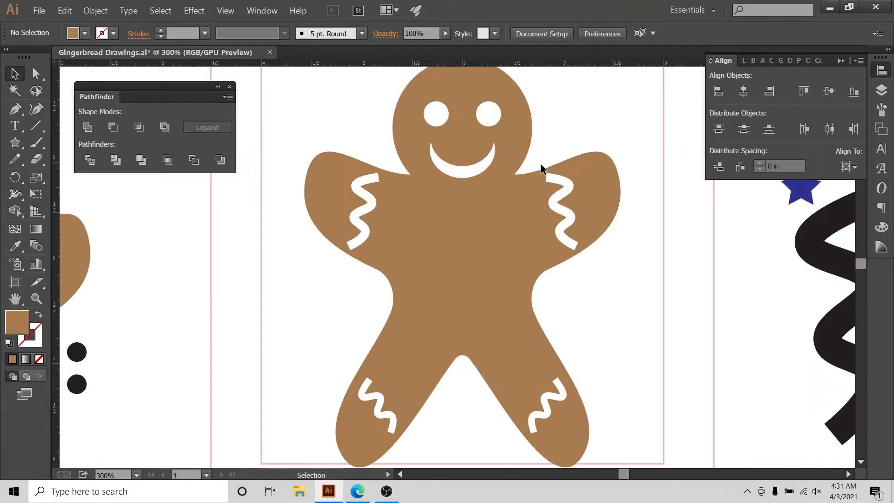
{"action": "key", "text": "ctrl+minus"}
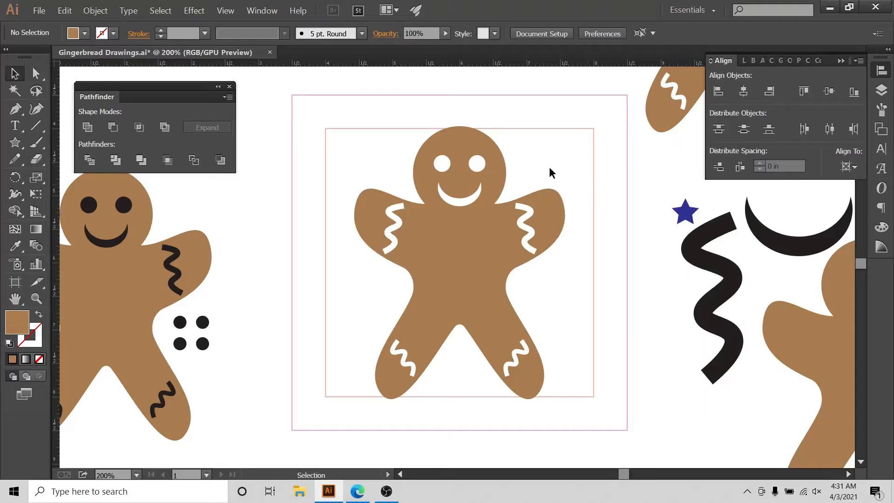
{"action": "left_click", "coordinate": [16, 143]}
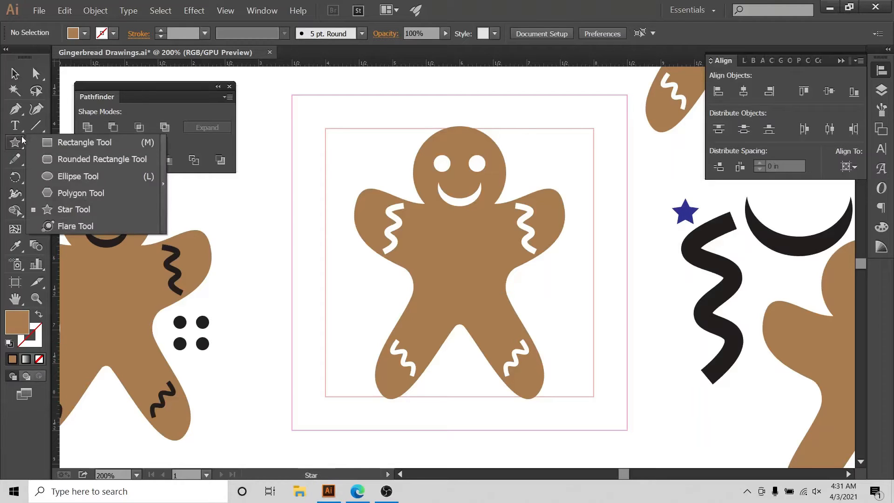
{"action": "left_click", "coordinate": [83, 143]}
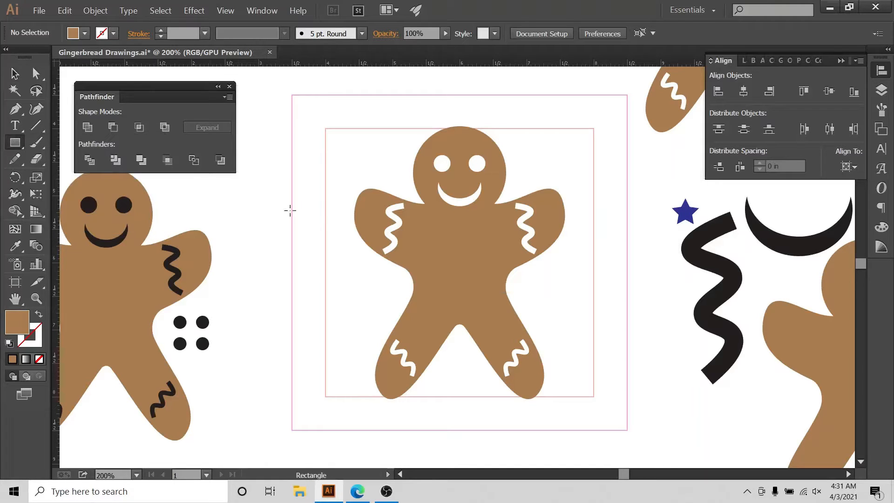
{"action": "left_click_drag", "start_coordinate": [268, 188], "coordinate": [288, 252]}
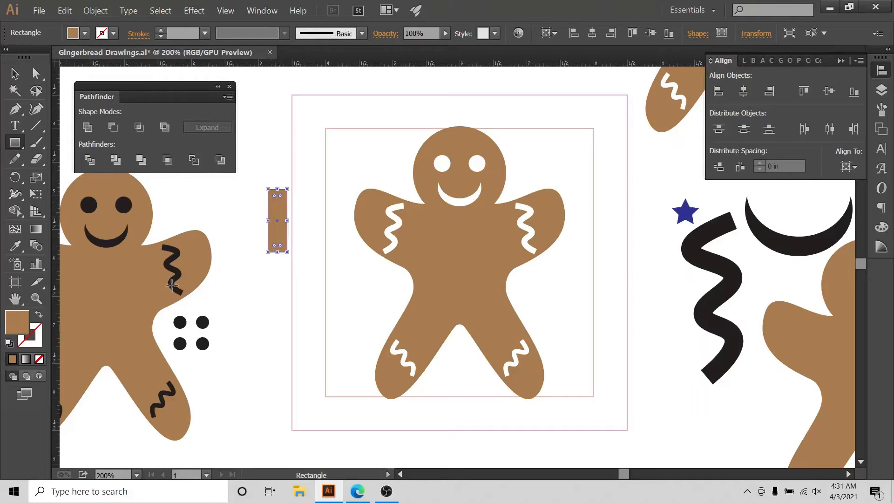
Move the gingerbread with black decorations and its four dots off the artboard, and shift the small rectangle farther from the guide square.
{"action": "key", "text": "ctrl+1"}
{"action": "left_click", "coordinate": [16, 74]}
{"action": "left_click_drag", "start_coordinate": [207, 213], "coordinate": [321, 348]}
{"action": "left_click_drag", "start_coordinate": [325, 305], "coordinate": [178, 307]}
{"action": "left_click_drag", "start_coordinate": [367, 250], "coordinate": [332, 245]}
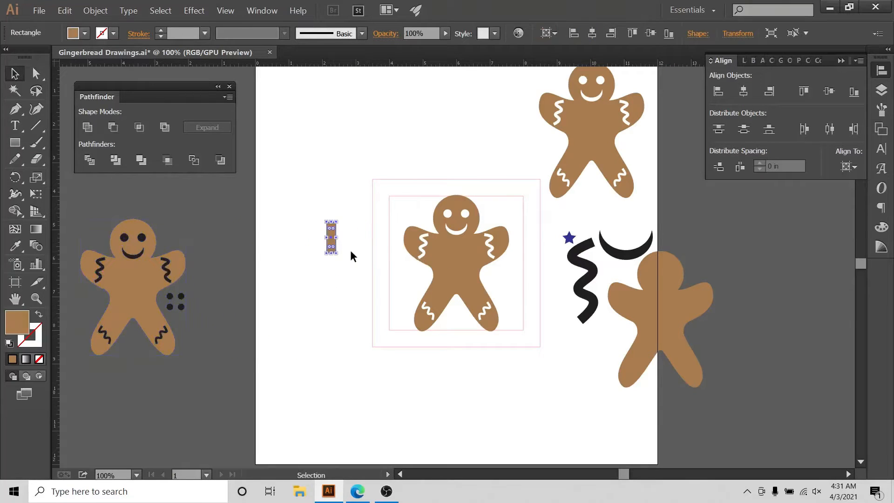
Narrow the small upright rectangle to about half its width.
{"action": "key", "text": "ctrl+equal"}
{"action": "key", "text": "ctrl+equal"}
{"action": "scroll", "coordinate": [286, 367], "scroll_direction": "up", "scroll_amount": 3}
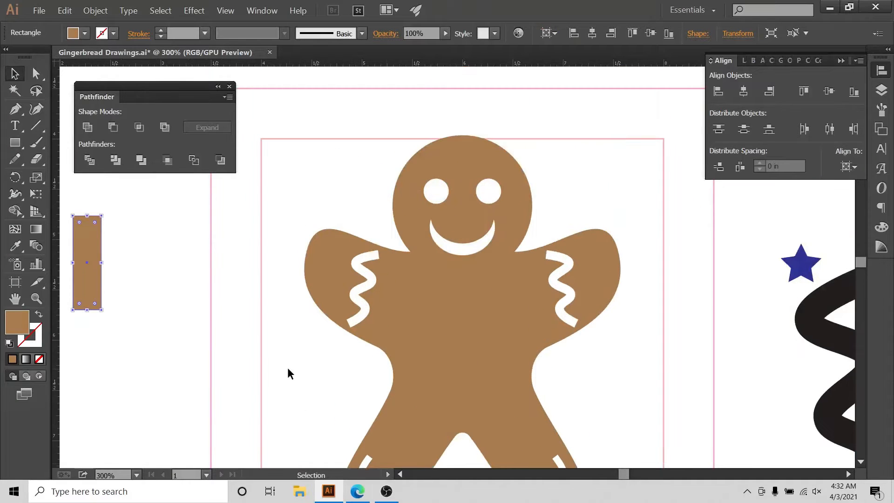
{"action": "left_click", "coordinate": [400, 474]}
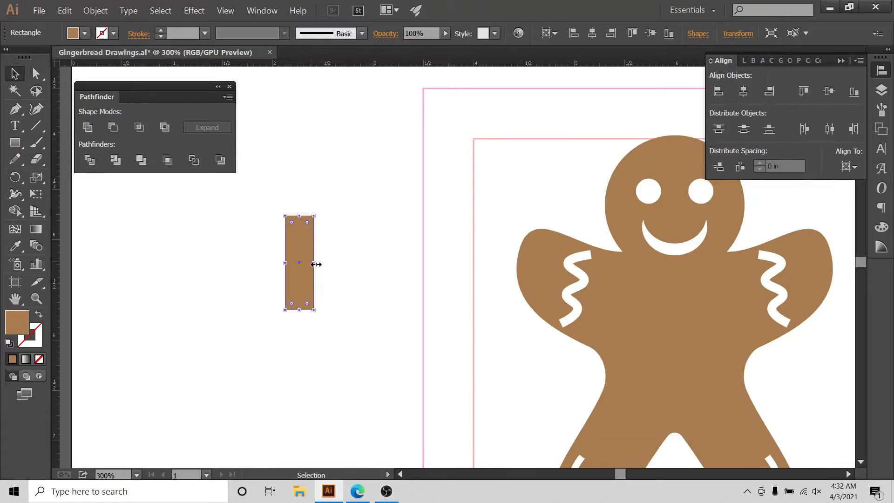
{"action": "left_click_drag", "start_coordinate": [316, 263], "coordinate": [299, 264]}
{"action": "left_click", "coordinate": [316, 266]}
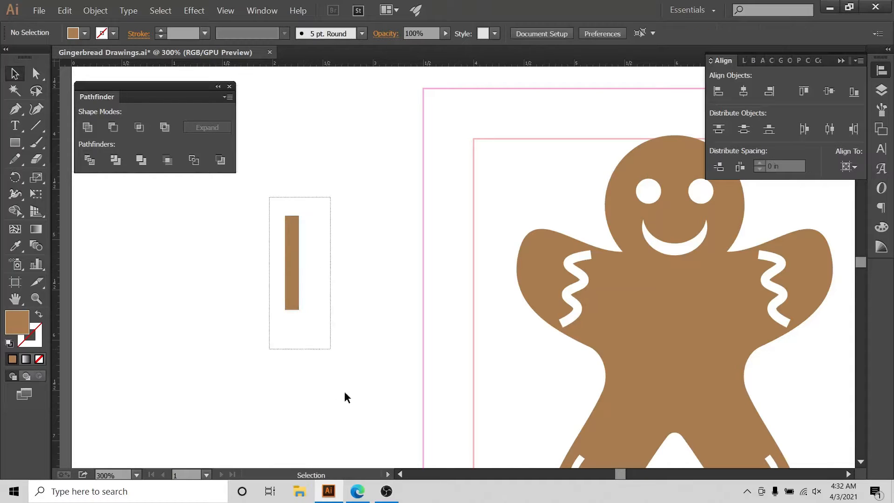
Fill the narrow upright rectangle with black.
{"action": "left_click_drag", "start_coordinate": [344, 396], "coordinate": [260, 210]}
{"action": "left_click", "coordinate": [85, 34]}
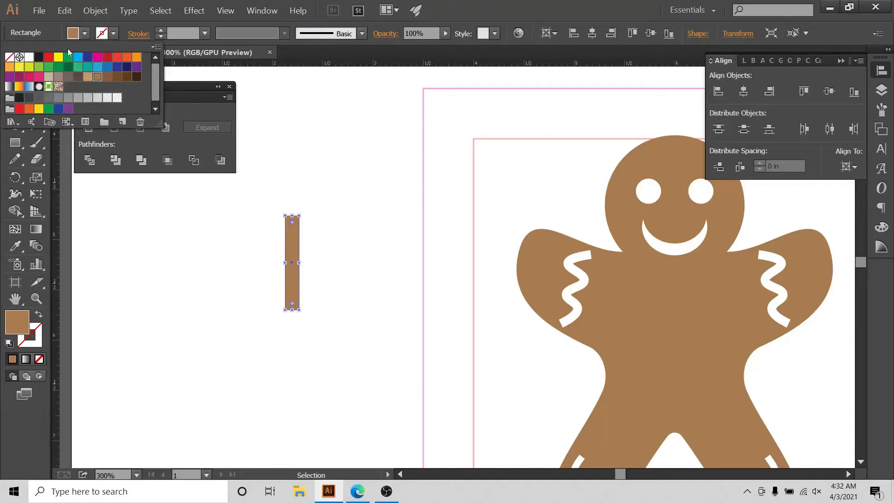
{"action": "left_click", "coordinate": [35, 60]}
{"action": "left_click", "coordinate": [366, 173]}
{"action": "left_click", "coordinate": [308, 228]}
Duplicate the black bar in place and rotate the copy about 45 degrees clockwise around its center.
{"action": "left_click_drag", "start_coordinate": [229, 241], "coordinate": [331, 284]}
{"action": "key", "text": "a"}
{"action": "key", "text": "v"}
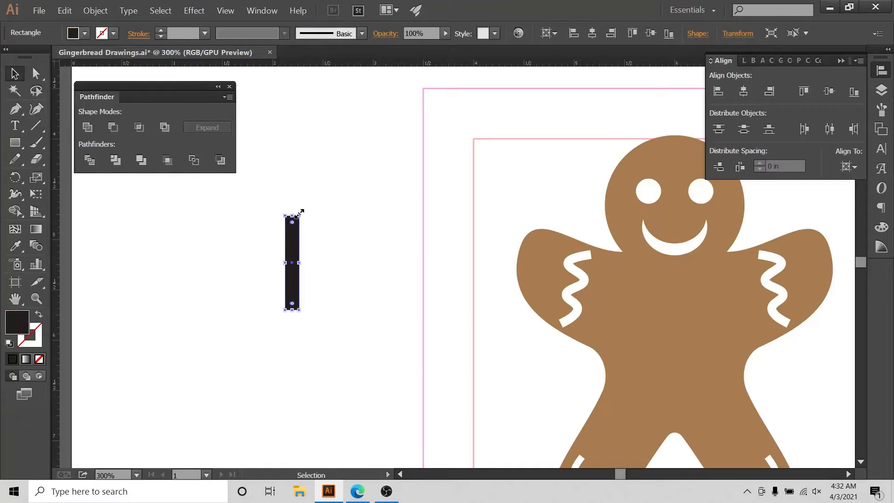
{"action": "left_click_drag", "start_coordinate": [305, 216], "coordinate": [312, 235]}
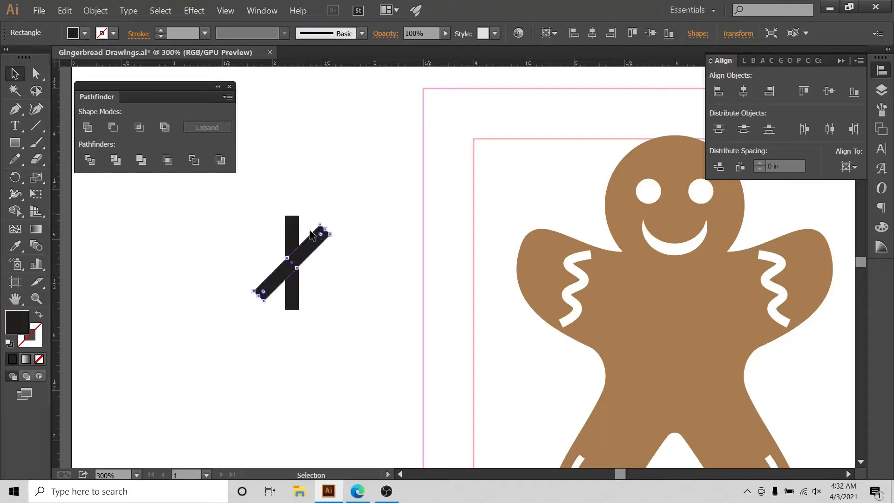
Duplicate the diagonal bar in place and rotate the copy 45 degrees clockwise so it lies horizontal.
{"action": "left_click", "coordinate": [325, 210]}
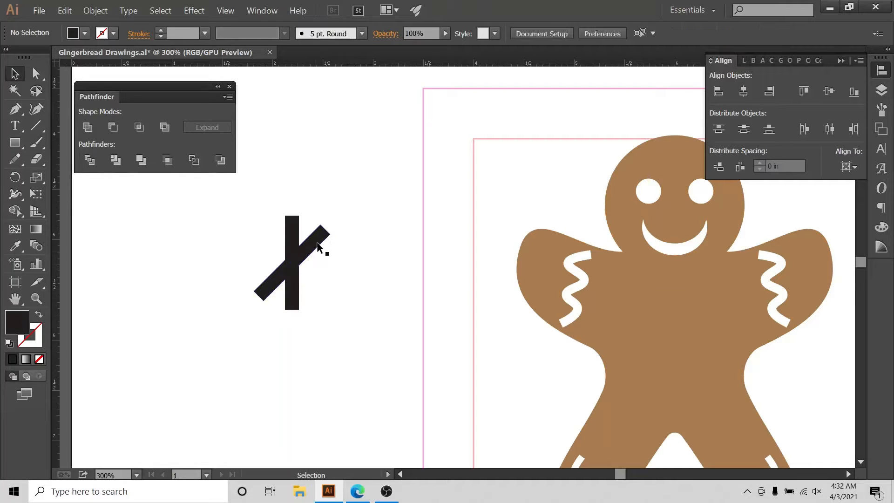
{"action": "left_click", "coordinate": [313, 253]}
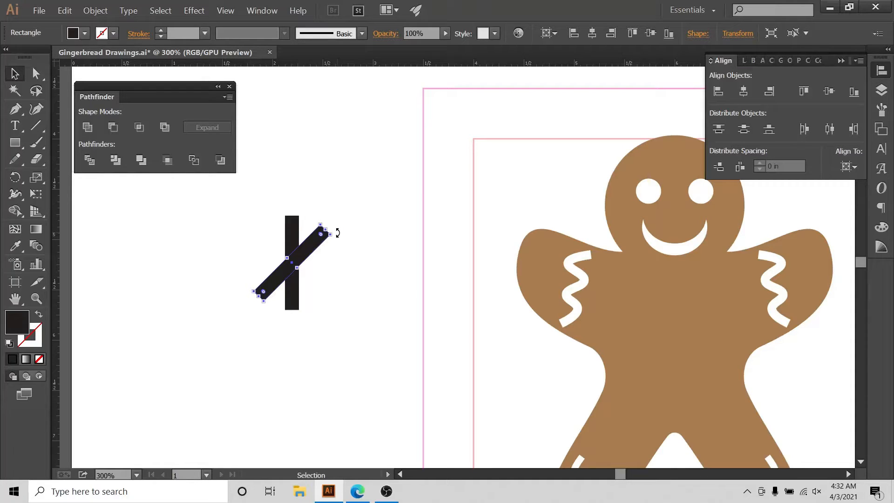
{"action": "key", "text": "shift"}
{"action": "left_click_drag", "start_coordinate": [333, 234], "coordinate": [325, 273]}
{"action": "left_click", "coordinate": [329, 302]}
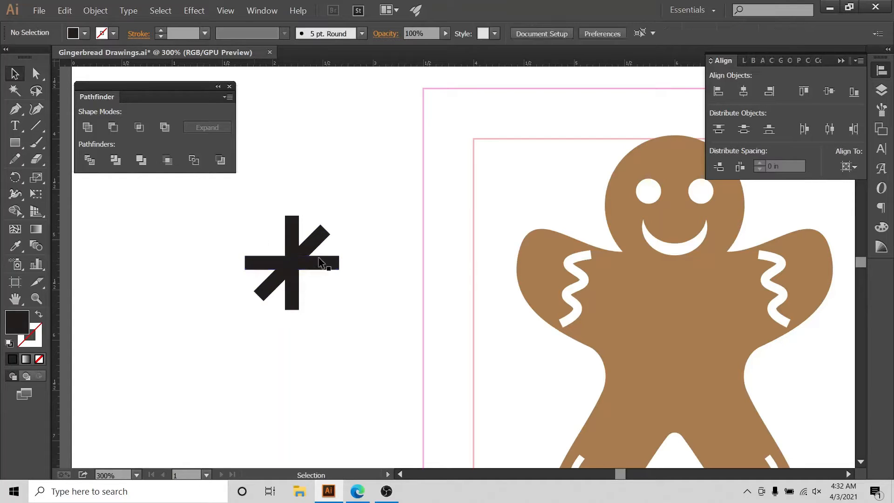
Duplicate the horizontal bar in place and rotate the copy 45 degrees clockwise to complete an eight-armed asterisk.
{"action": "left_click", "coordinate": [319, 263]}
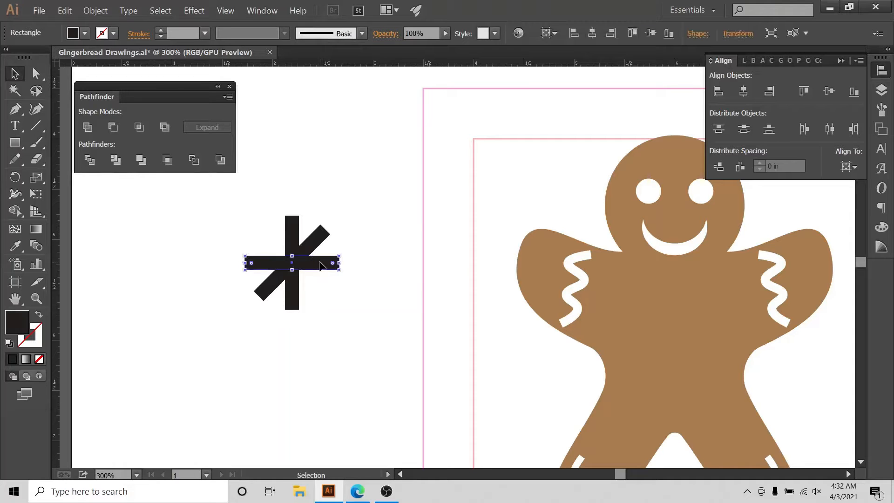
{"action": "key", "text": "ctrl+shift+b"}
{"action": "left_click_drag", "start_coordinate": [335, 306], "coordinate": [331, 300]}
{"action": "left_click", "coordinate": [266, 211]}
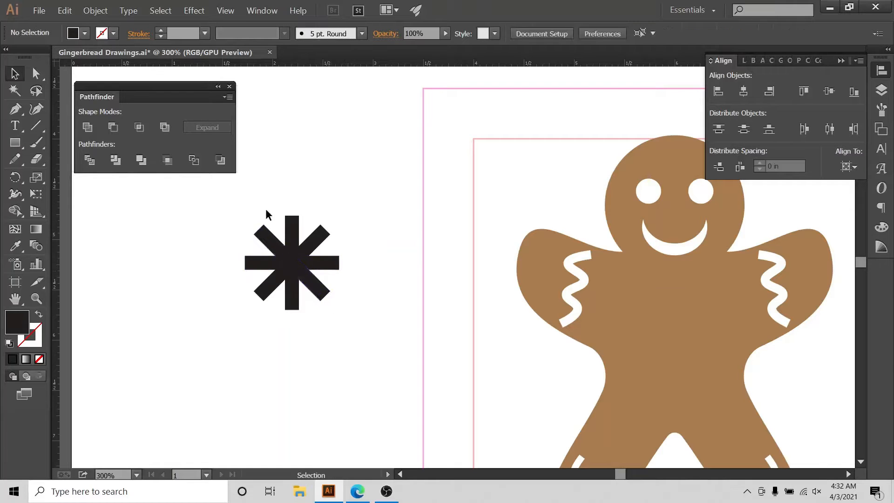
Unite the four crossed bars into one asterisk shape.
{"action": "left_click_drag", "start_coordinate": [245, 203], "coordinate": [354, 322]}
{"action": "left_click", "coordinate": [95, 10]}
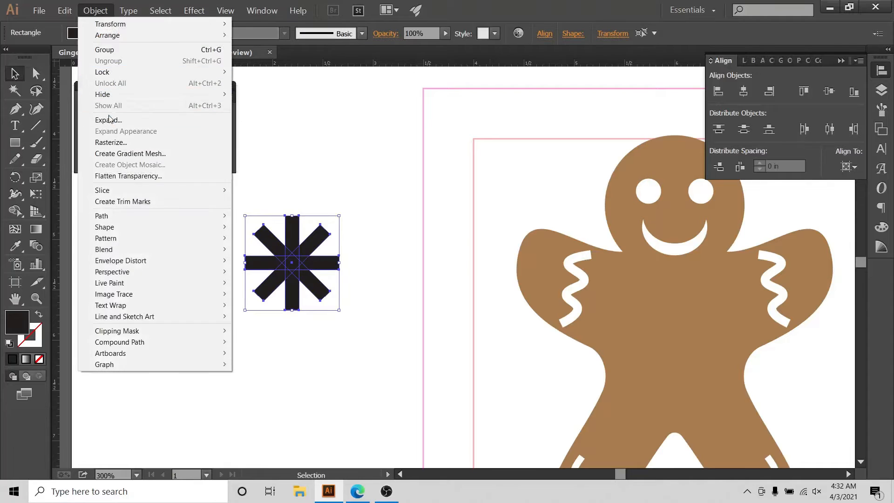
{"action": "left_click", "coordinate": [87, 126]}
{"action": "left_click", "coordinate": [299, 159]}
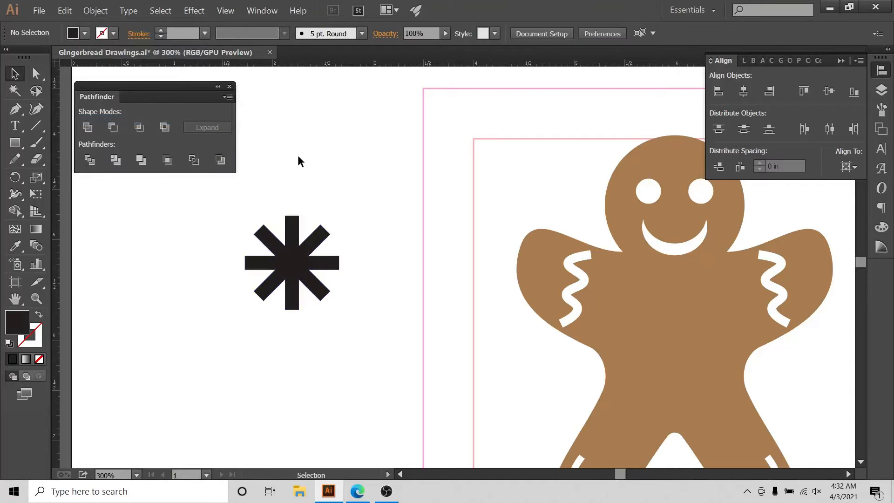
Round all outer and inner corners of the asterisk slightly with the live corner controls.
{"action": "left_click", "coordinate": [35, 73]}
{"action": "left_click_drag", "start_coordinate": [303, 176], "coordinate": [284, 298]}
{"action": "left_click", "coordinate": [14, 73]}
{"action": "left_click_drag", "start_coordinate": [220, 238], "coordinate": [390, 357]}
{"action": "left_click", "coordinate": [35, 73]}
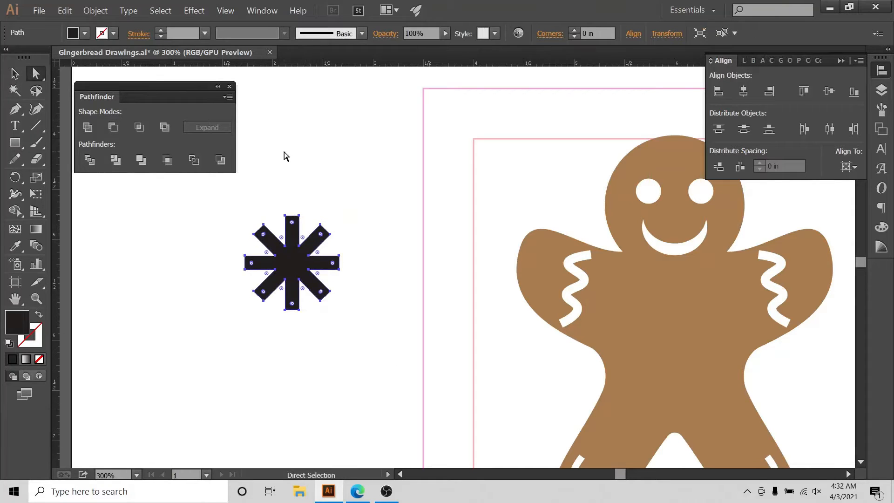
{"action": "key", "text": "ctrl+plus"}
{"action": "key", "text": "ctrl+plus"}
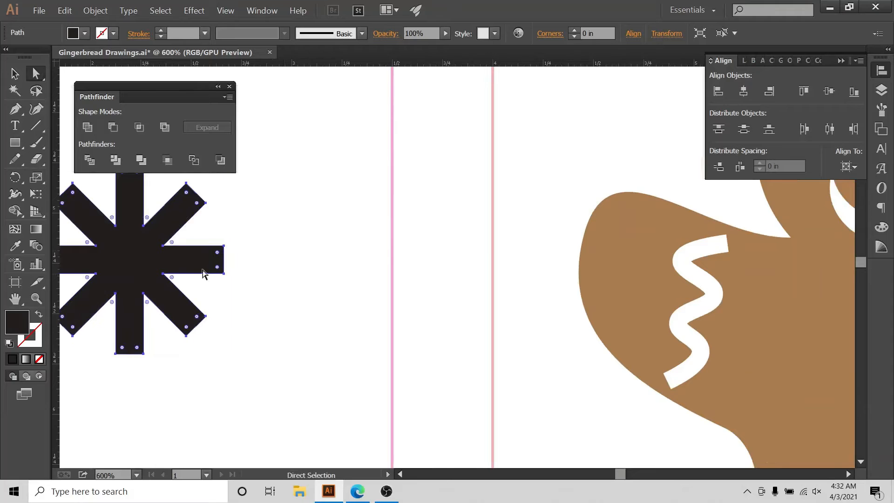
{"action": "left_click", "coordinate": [400, 474]}
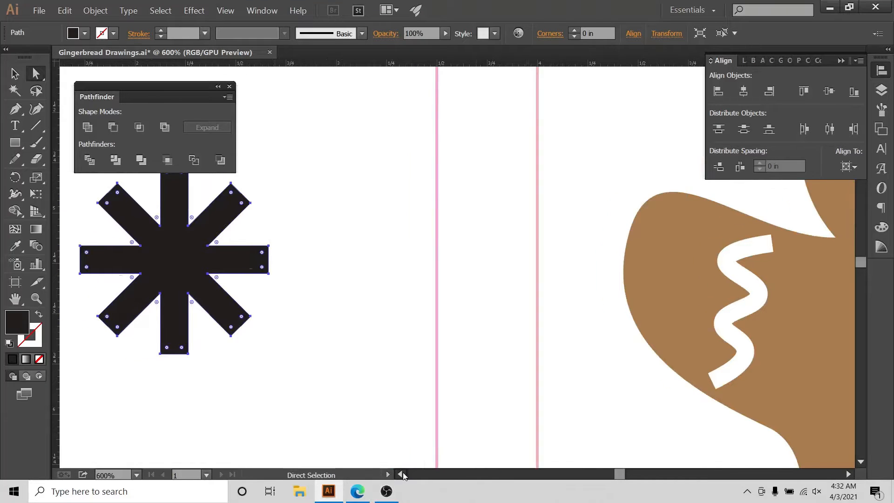
{"action": "left_click", "coordinate": [399, 473]}
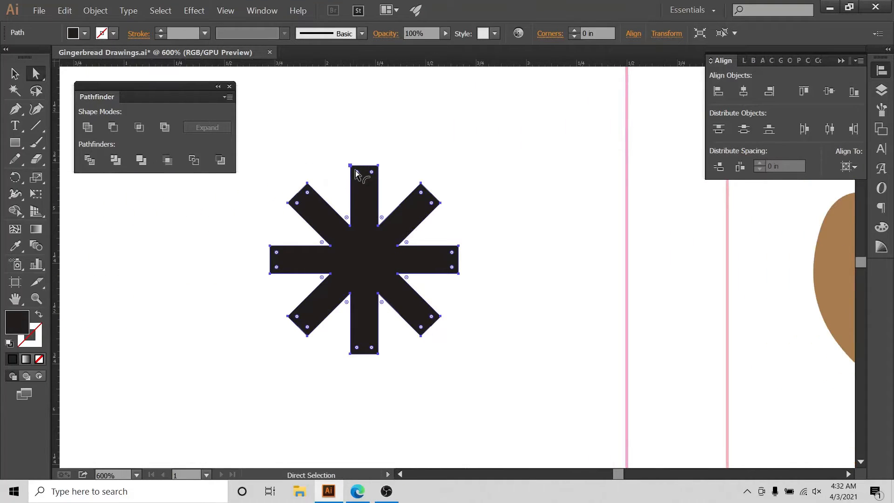
{"action": "left_click_drag", "start_coordinate": [357, 173], "coordinate": [356, 171]}
{"action": "left_click", "coordinate": [14, 73]}
{"action": "left_click", "coordinate": [450, 371]}
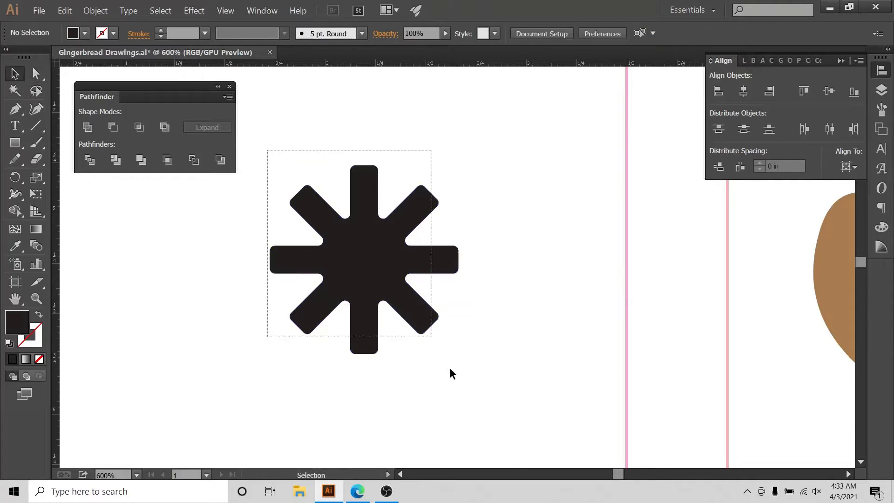
Apply Unite to the rounded asterisk.
{"action": "left_click", "coordinate": [372, 289]}
{"action": "left_click", "coordinate": [95, 11]}
{"action": "left_click", "coordinate": [119, 122]}
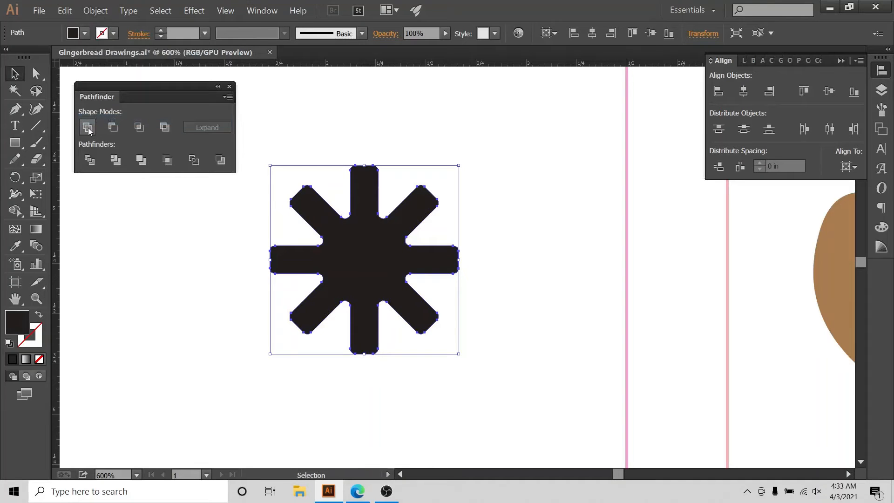
{"action": "left_click", "coordinate": [439, 136]}
Copy the asterisk onto the buttonless gingerbread in the guide square, shrink the copy to button size, and stack three of them down the torso.
{"action": "key", "text": "ctrl+minus"}
{"action": "key", "text": "ctrl+minus"}
{"action": "key", "text": "ctrl+minus"}
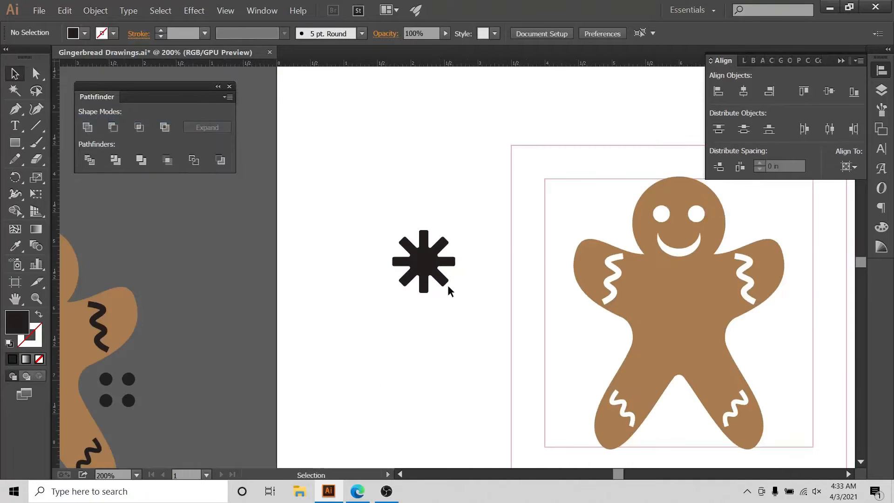
{"action": "scroll", "coordinate": [254, 397], "scroll_direction": "right", "scroll_amount": 5}
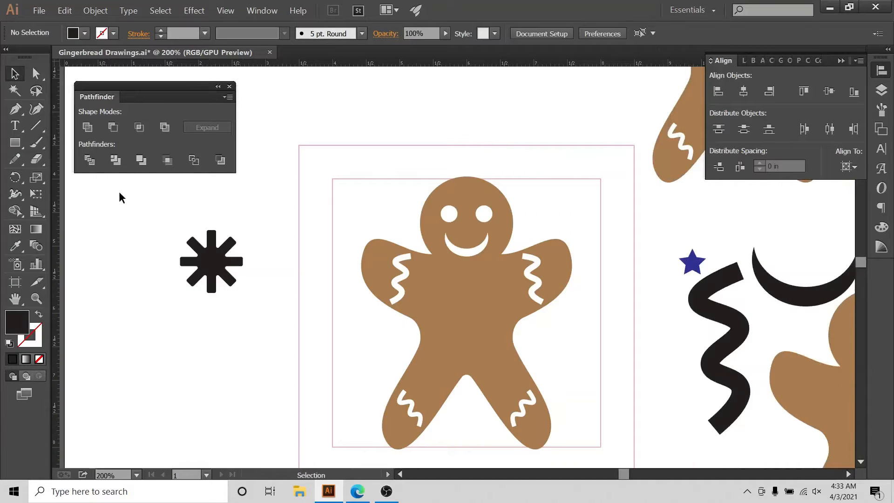
{"action": "left_click", "coordinate": [219, 270]}
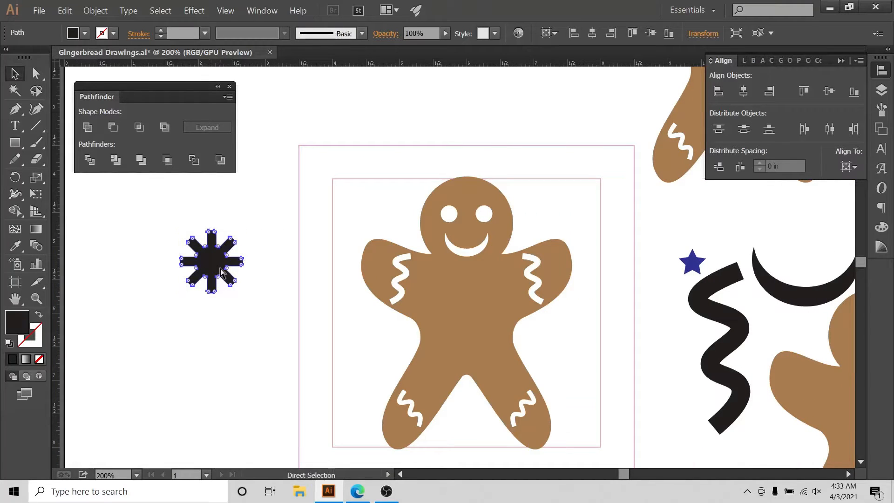
{"action": "left_click_drag", "start_coordinate": [220, 270], "coordinate": [463, 273]}
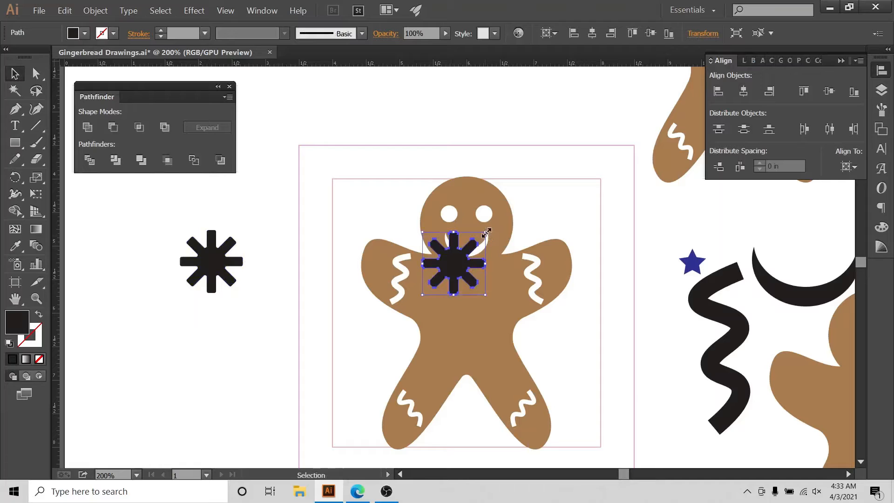
{"action": "left_click_drag", "start_coordinate": [486, 232], "coordinate": [469, 282]}
{"action": "scroll", "coordinate": [529, 310], "scroll_direction": "down", "scroll_amount": 3}
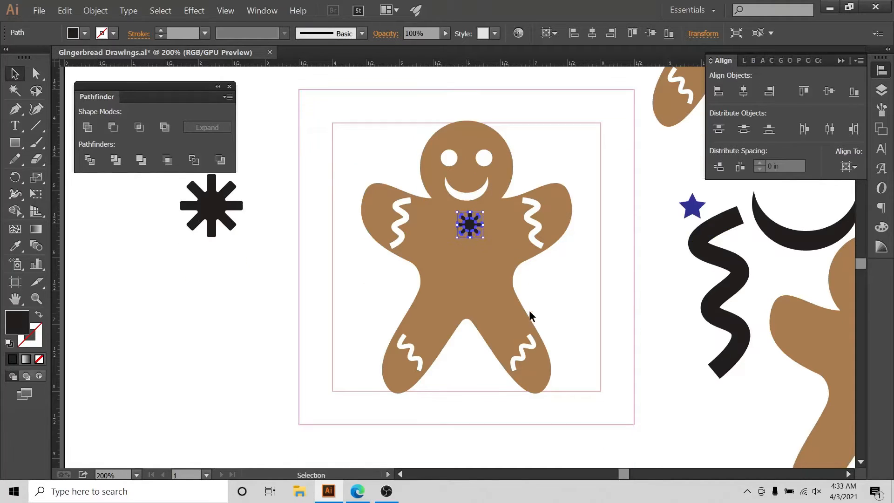
{"action": "left_click_drag", "start_coordinate": [467, 227], "coordinate": [469, 301]}
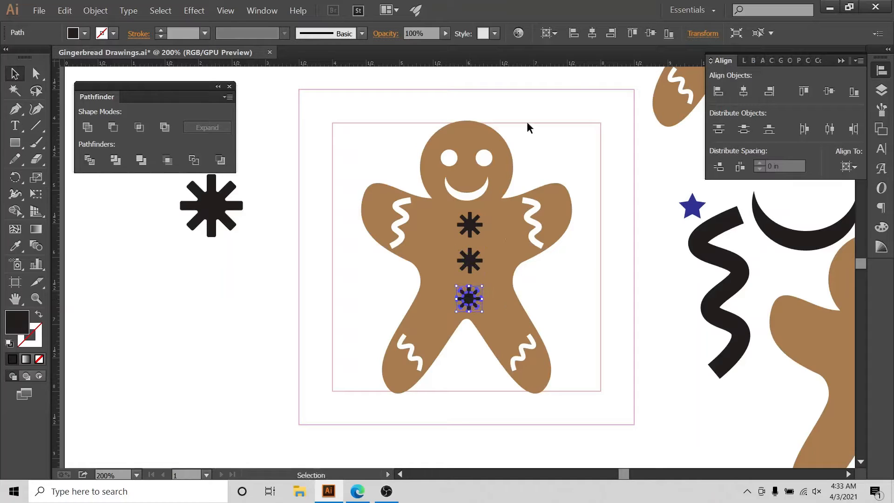
Align the gingerbread and its three asterisk buttons to their horizontal center on the artboard.
{"action": "key", "text": "ctrl+a"}
{"action": "left_click", "coordinate": [848, 167]}
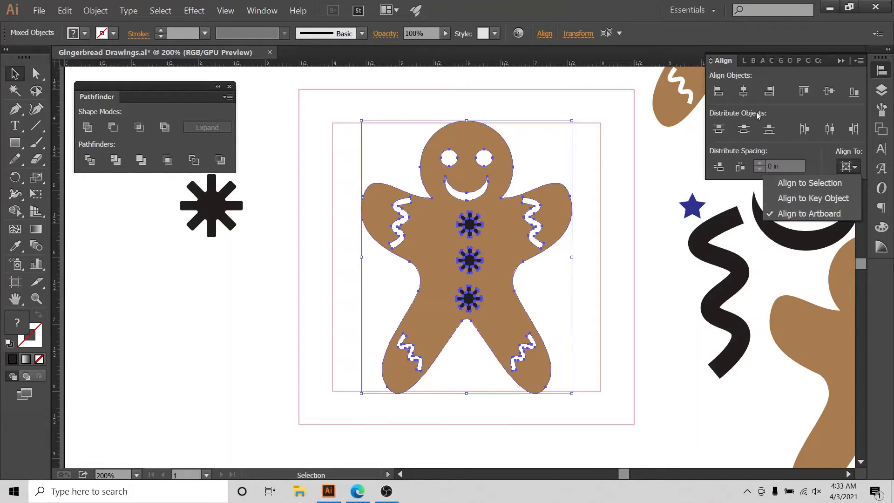
{"action": "left_click", "coordinate": [743, 91]}
{"action": "left_click", "coordinate": [743, 91]}
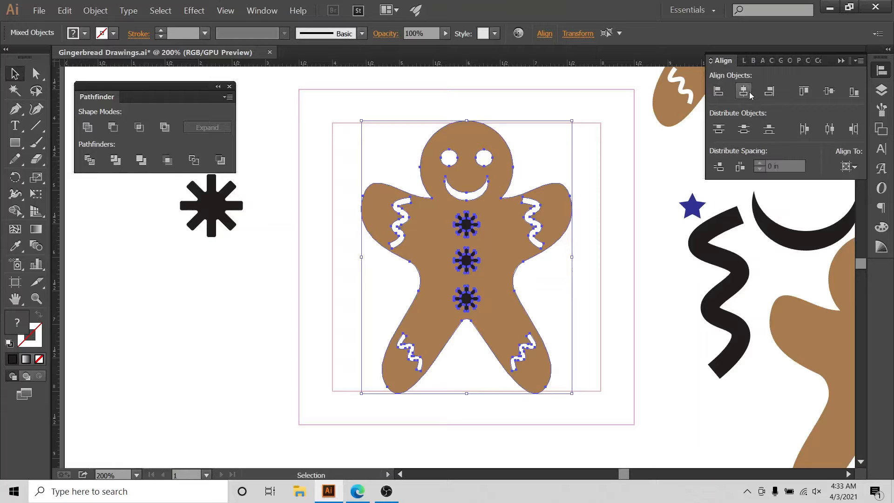
{"action": "left_click", "coordinate": [488, 89]}
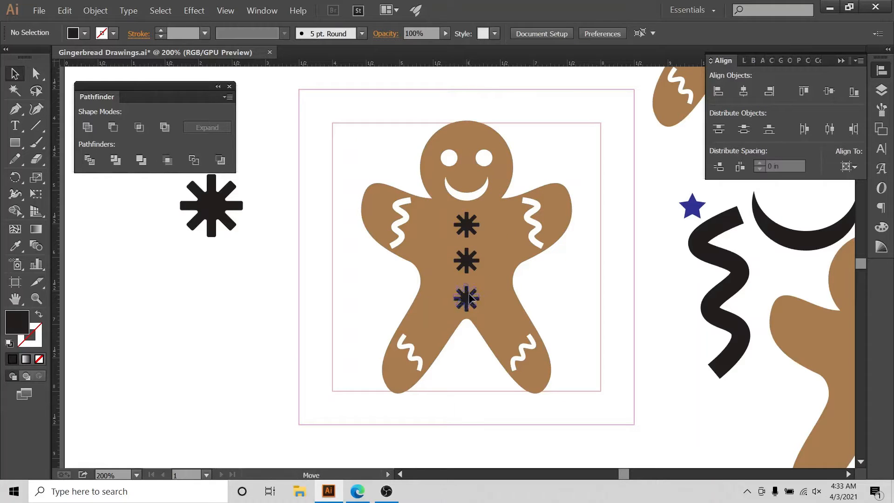
Raise the lowest asterisk button slightly, and distribute the three buttons evenly by vertical centers using Align to Selection.
{"action": "left_click_drag", "start_coordinate": [470, 296], "coordinate": [469, 292]}
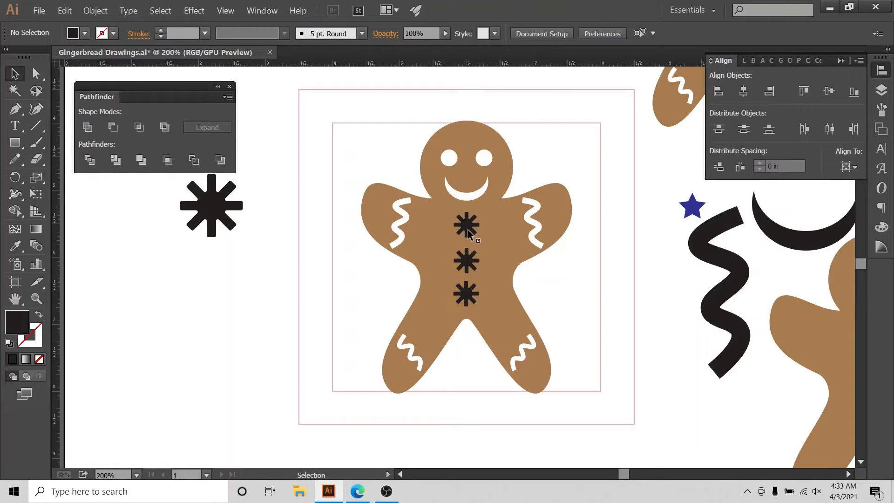
{"action": "left_click", "coordinate": [848, 166]}
{"action": "left_click", "coordinate": [798, 182]}
{"action": "left_click", "coordinate": [467, 228]}
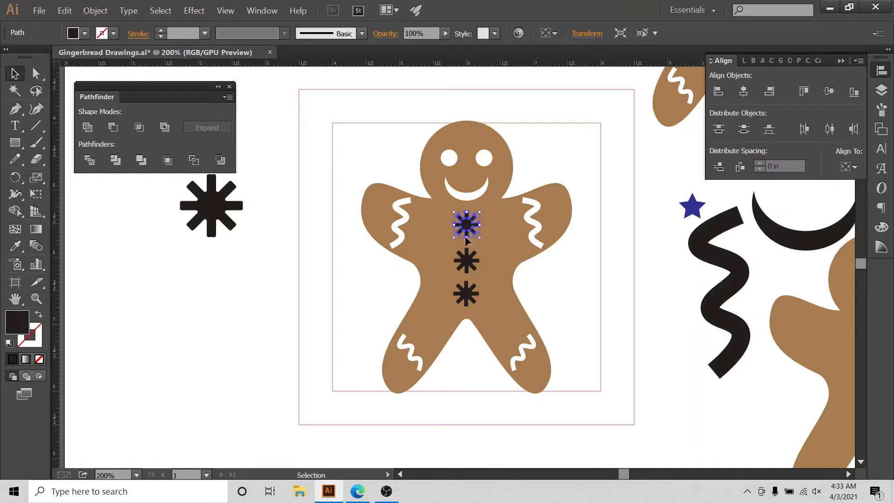
{"action": "left_click", "coordinate": [465, 259], "text": "shift"}
{"action": "left_click", "coordinate": [466, 294], "text": "shift"}
{"action": "left_click", "coordinate": [848, 167]}
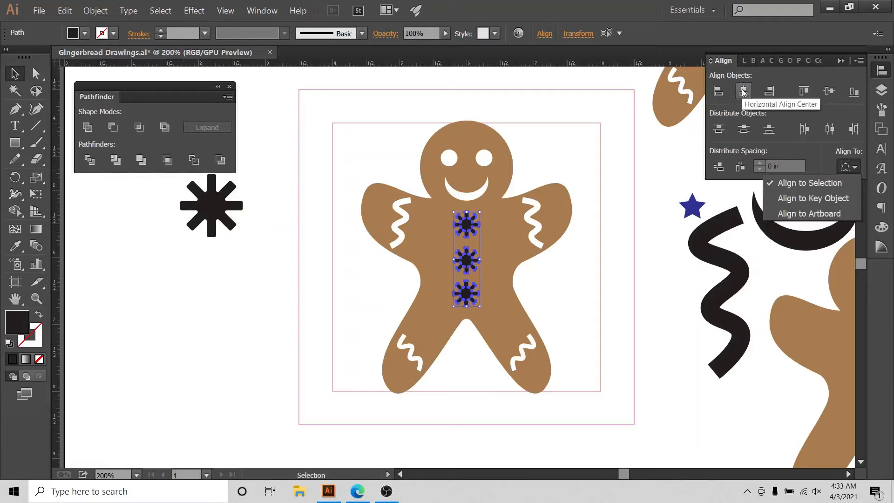
{"action": "left_click", "coordinate": [743, 132]}
{"action": "left_click", "coordinate": [576, 147]}
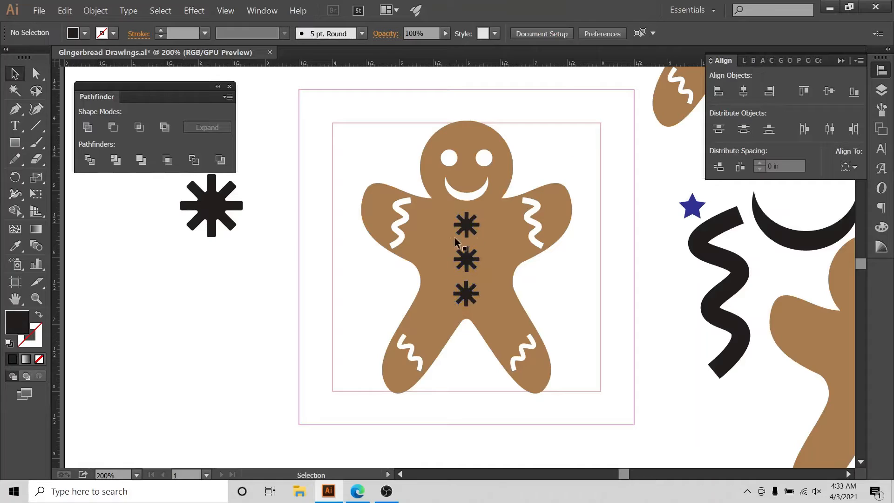
Switch back to Align to Artboard and center the gingerbread and evenly spaced buttons horizontally again.
{"action": "left_click", "coordinate": [859, 164]}
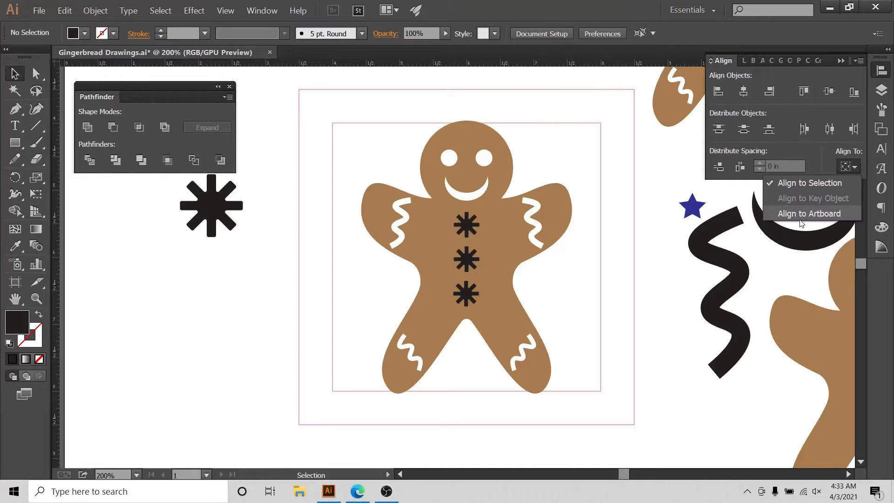
{"action": "left_click", "coordinate": [801, 215]}
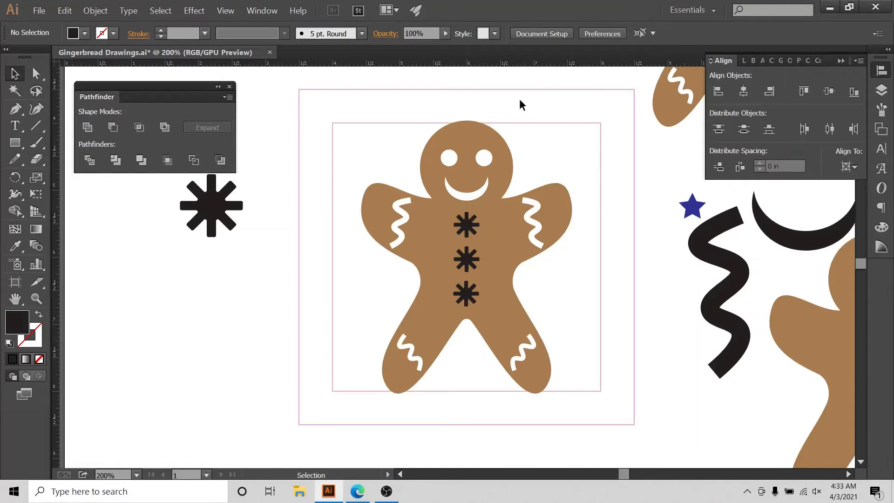
{"action": "left_click_drag", "start_coordinate": [520, 105], "coordinate": [414, 390]}
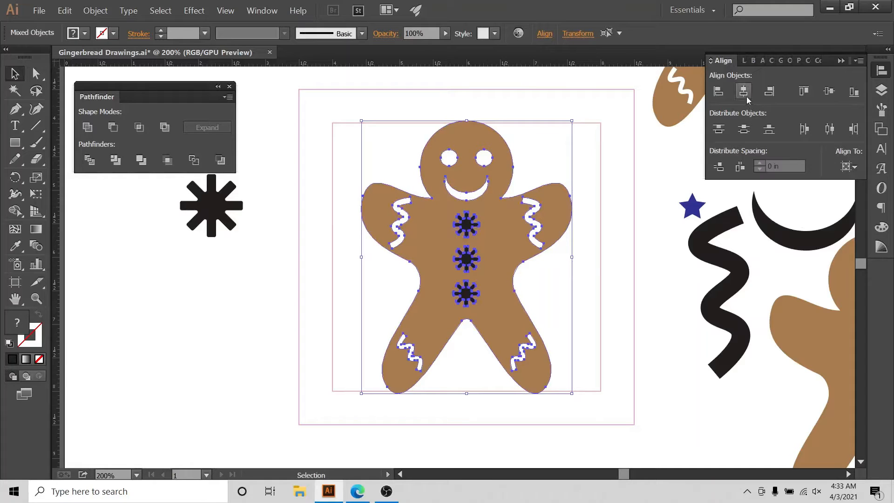
{"action": "left_click", "coordinate": [576, 142]}
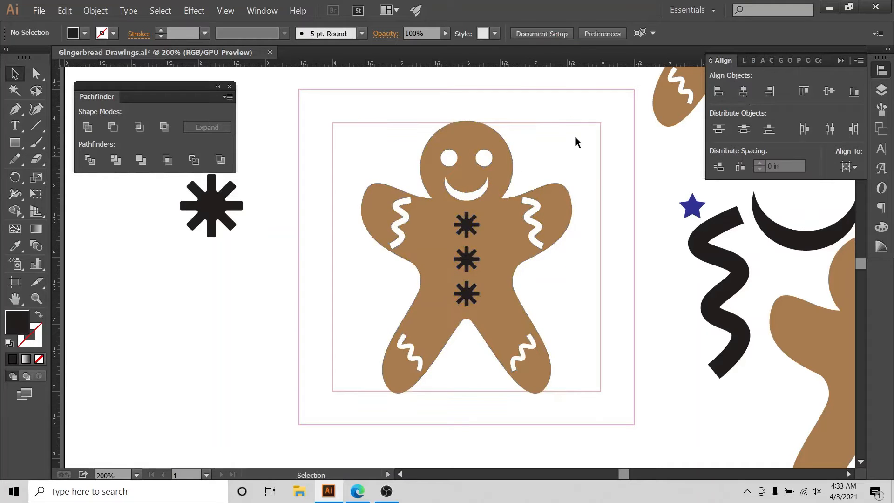
Cut the three asterisk buttons out of the gingerbread body with Minus Front.
{"action": "left_click_drag", "start_coordinate": [515, 103], "coordinate": [411, 373]}
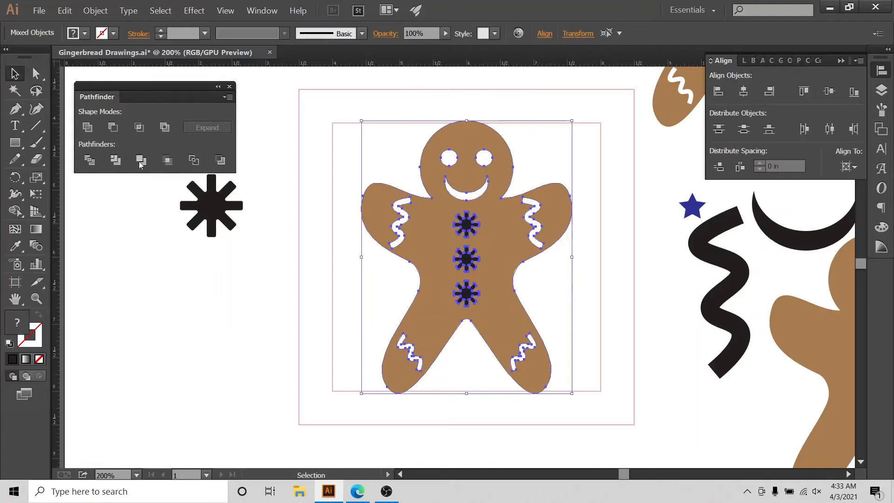
{"action": "left_click", "coordinate": [112, 128]}
{"action": "left_click", "coordinate": [230, 309]}
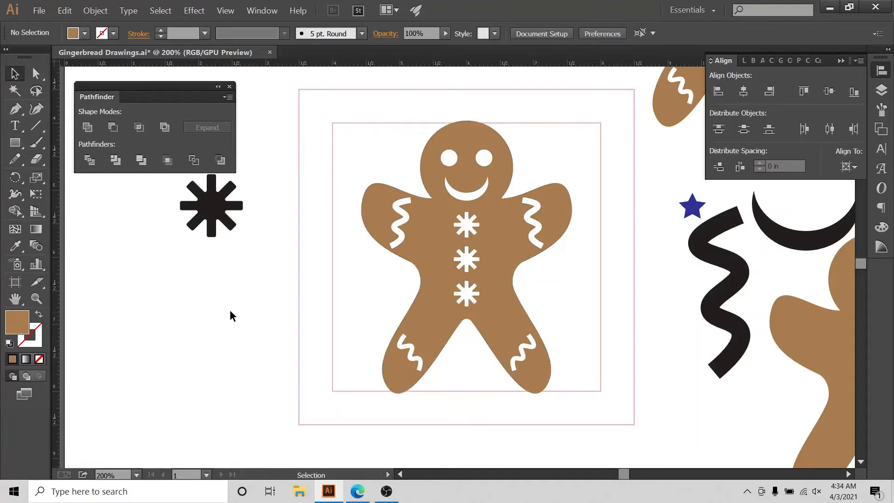
Move the gingerbread with asterisk cut-outs above the artboard, beside the circle-button and star-button versions.
{"action": "key", "text": "ctrl+minus"}
{"action": "key", "text": "ctrl+minus"}
{"action": "key", "text": "ctrl+minus"}
{"action": "scroll", "coordinate": [412, 323], "scroll_direction": "up", "scroll_amount": 5}
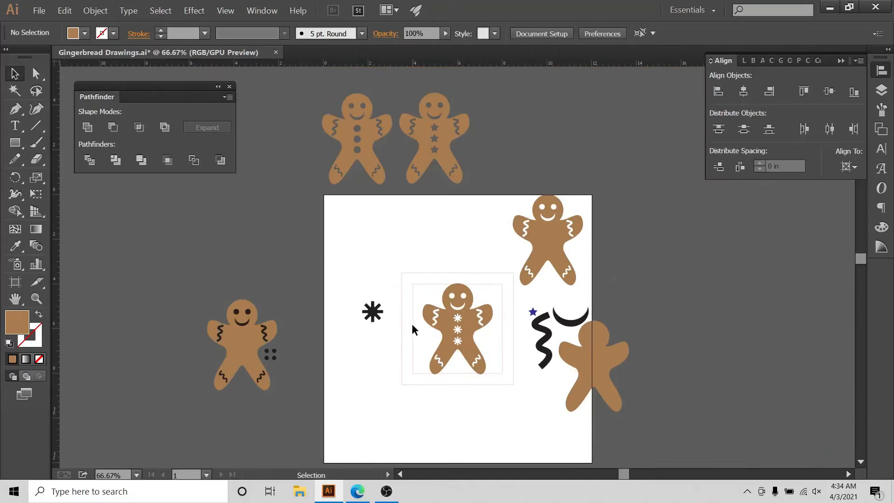
{"action": "left_click_drag", "start_coordinate": [458, 360], "coordinate": [514, 175]}
{"action": "left_click", "coordinate": [641, 212]}
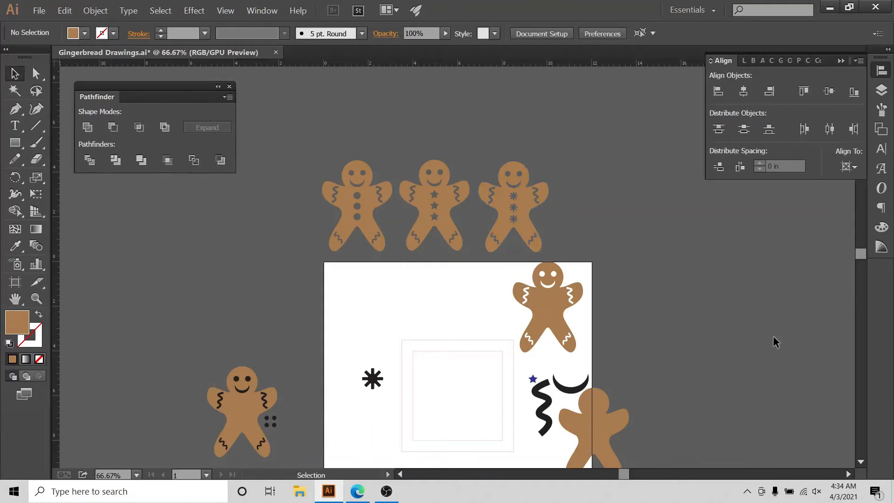
Duplicate the plain gingerbread with cut-out face and icing, and place the copy over the square guides on the artboard.
{"action": "left_click", "coordinate": [553, 309]}
{"action": "key", "text": "a"}
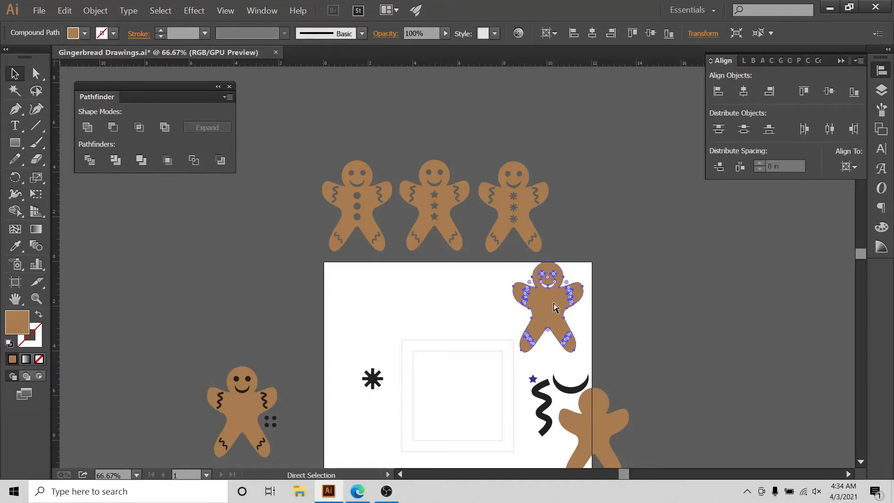
{"action": "key", "text": "v"}
{"action": "key", "text": "ctrl+c"}
{"action": "key", "text": "ctrl+v"}
{"action": "left_click_drag", "start_coordinate": [462, 254], "coordinate": [464, 374]}
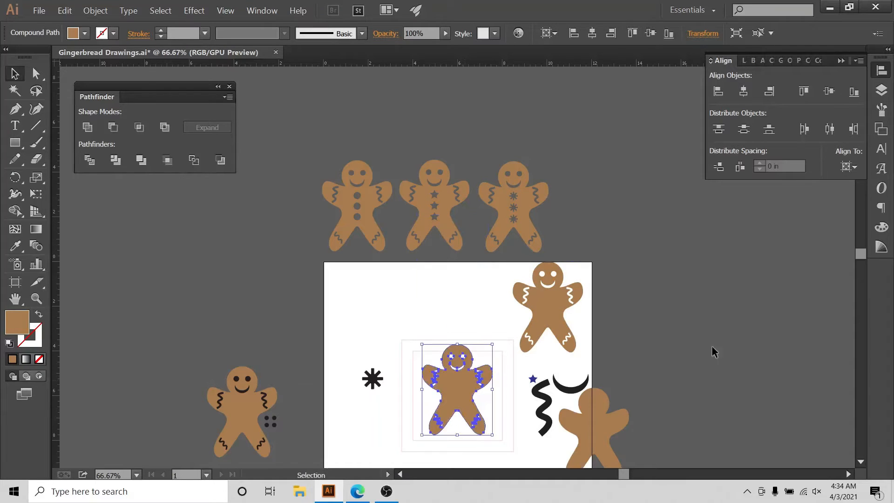
Center the copied gingerbread horizontally and vertically on the artboard.
{"action": "left_click", "coordinate": [763, 329]}
{"action": "key", "text": "ctrl+1"}
{"action": "key", "text": "ctrl+plus"}
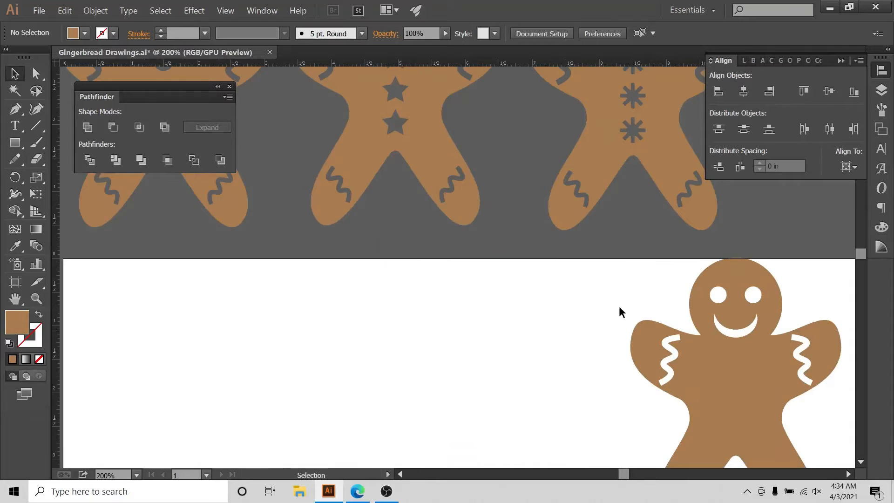
{"action": "scroll", "coordinate": [614, 289], "scroll_direction": "down", "scroll_amount": 6}
{"action": "scroll", "coordinate": [619, 264], "scroll_direction": "down", "scroll_amount": 4}
{"action": "scroll", "coordinate": [558, 249], "scroll_direction": "up", "scroll_amount": 3}
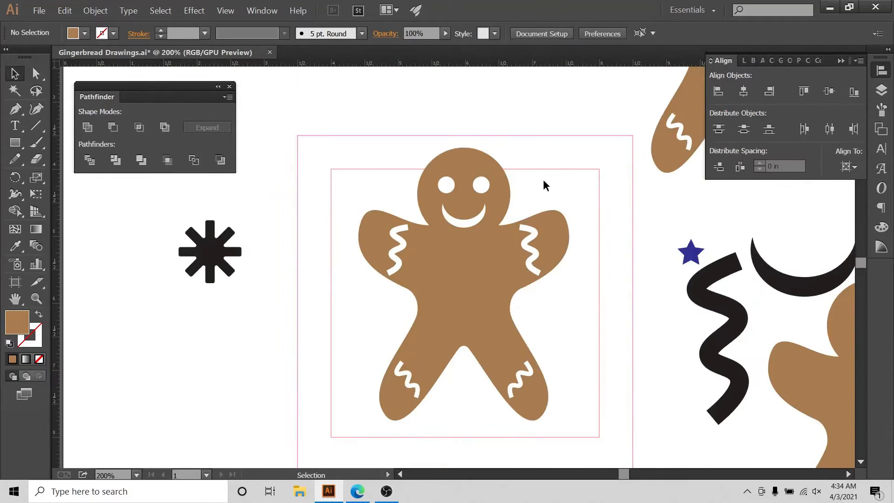
{"action": "left_click", "coordinate": [535, 242]}
{"action": "left_click", "coordinate": [744, 91]}
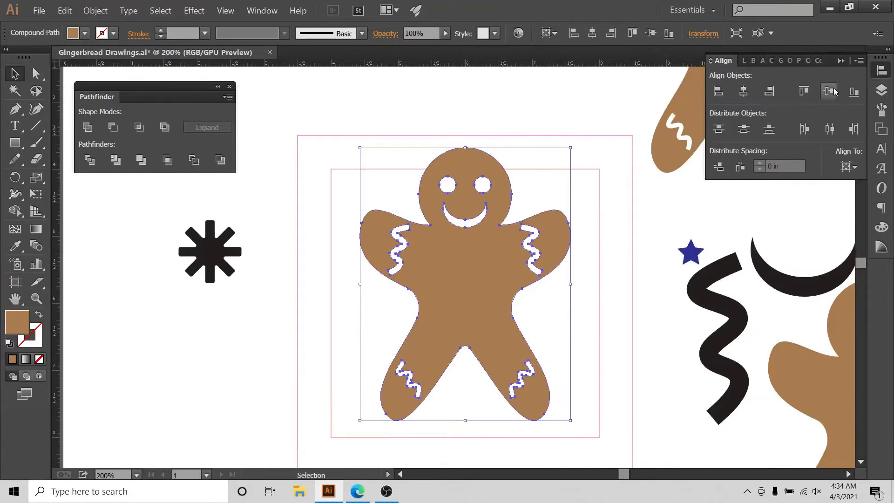
{"action": "left_click", "coordinate": [829, 91]}
{"action": "left_click", "coordinate": [497, 119]}
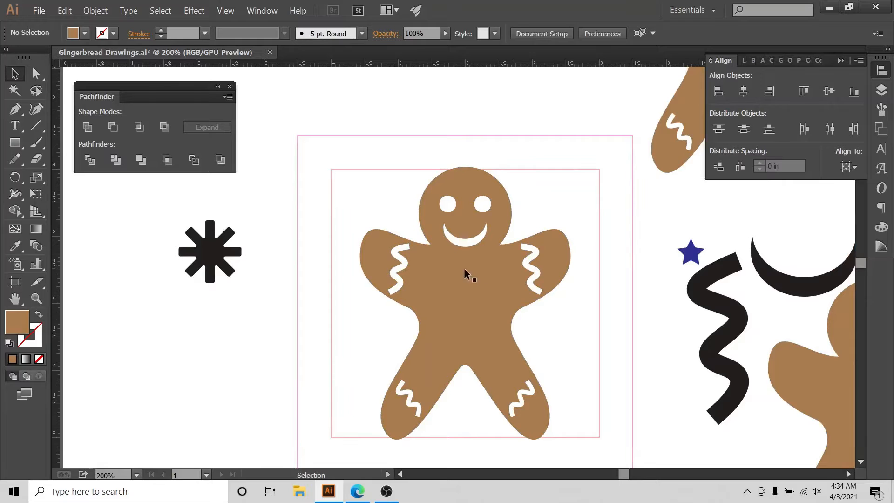
Move the asterisk out beside the star, and sketch an open bow loop beside the gingerbread using the Pencil tool with a black stroke.
{"action": "left_click_drag", "start_coordinate": [219, 255], "coordinate": [801, 221]}
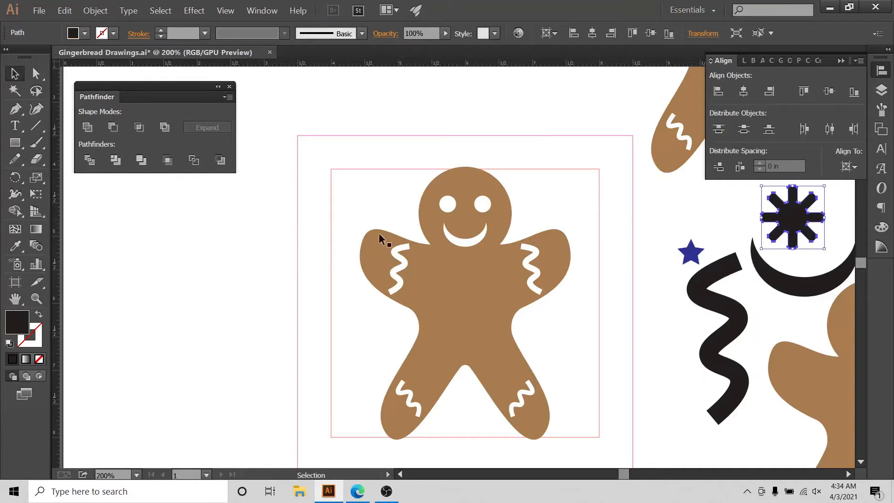
{"action": "left_click", "coordinate": [16, 159]}
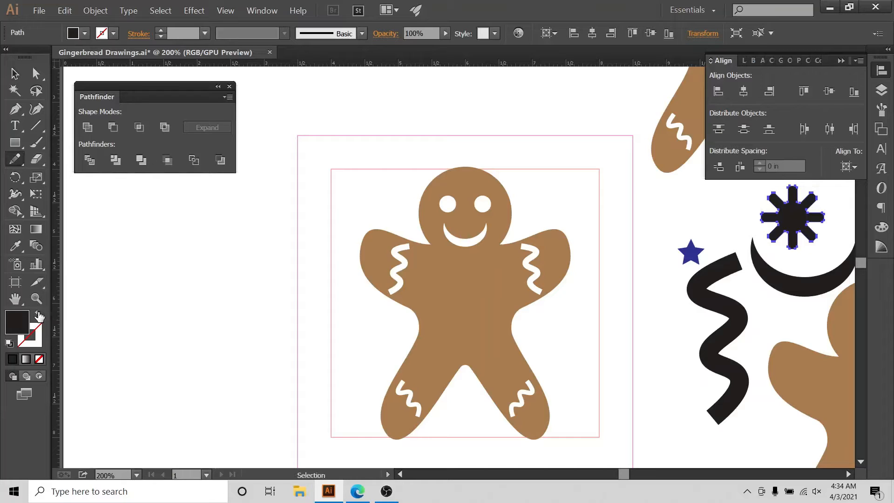
{"action": "left_click", "coordinate": [38, 313]}
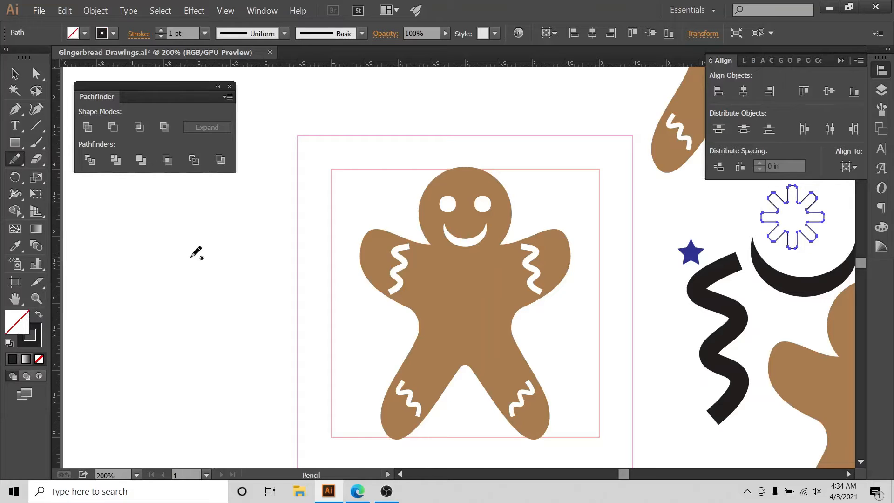
{"action": "mouse_move", "coordinate": [189, 259]}
{"action": "left_mouse_down"}
{"action": "mouse_move", "coordinate": [240, 233]}
{"action": "mouse_move", "coordinate": [261, 242]}
{"action": "mouse_move", "coordinate": [262, 326]}
{"action": "mouse_move", "coordinate": [237, 331]}
{"action": "mouse_move", "coordinate": [196, 286]}
{"action": "left_mouse_up"}
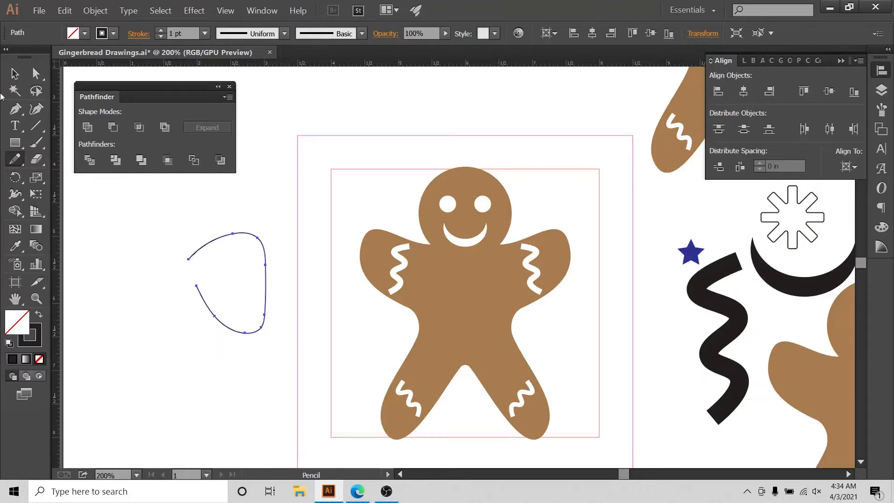
Draw a circle at the open end of the bow loop as the knot and give it a solid black fill without stroke.
{"action": "left_click", "coordinate": [14, 72]}
{"action": "left_click_drag", "start_coordinate": [15, 143], "coordinate": [51, 176]}
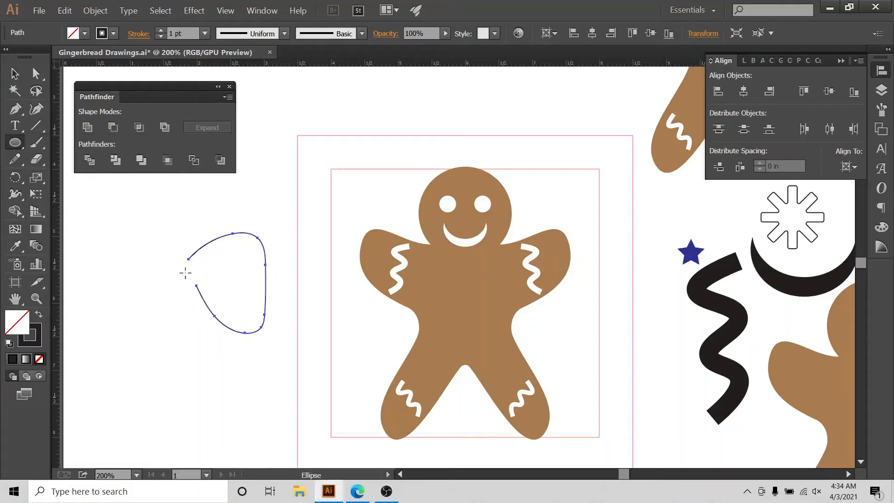
{"action": "key", "text": "v"}
{"action": "left_click", "coordinate": [120, 189]}
{"action": "left_click", "coordinate": [14, 142]}
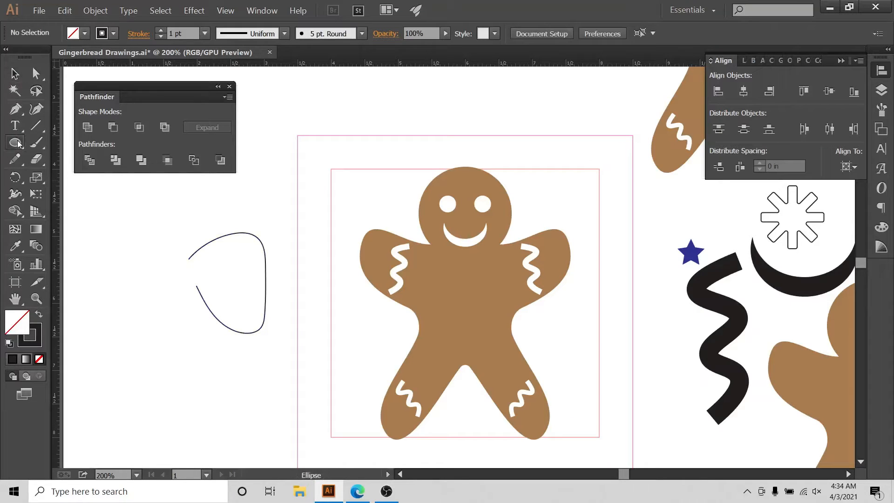
{"action": "left_click_drag", "start_coordinate": [168, 268], "coordinate": [195, 296]}
{"action": "key", "text": "v"}
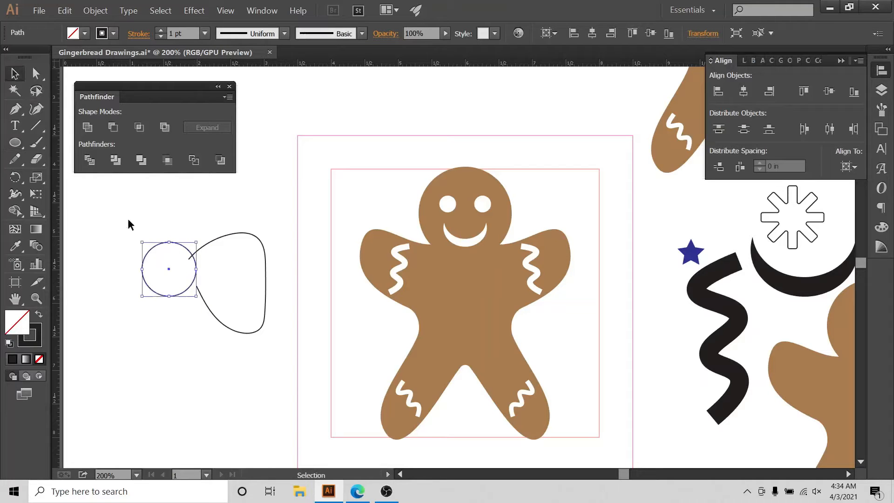
{"action": "left_click_drag", "start_coordinate": [179, 214], "coordinate": [192, 279]}
{"action": "left_click_drag", "start_coordinate": [158, 228], "coordinate": [177, 277]}
{"action": "left_click", "coordinate": [38, 315]}
{"action": "left_click", "coordinate": [212, 225]}
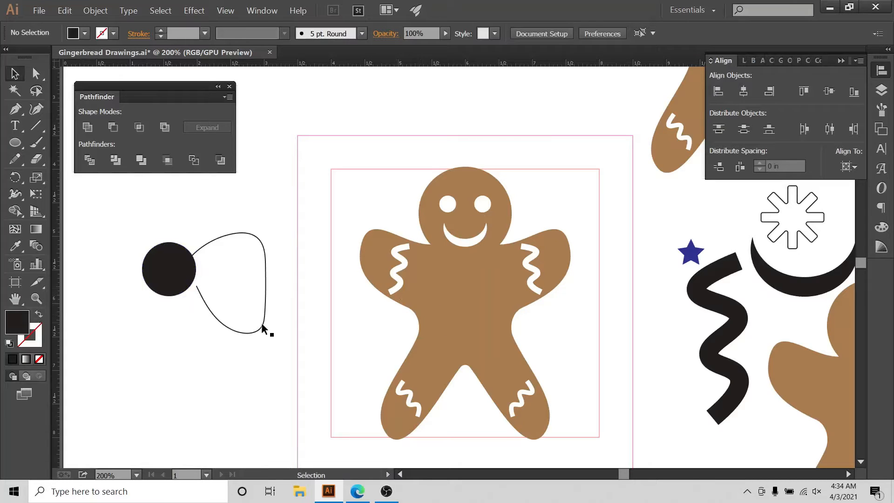
Move the bow loop so its open end overlaps the knot circle, and swap its stroke for a solid black fill.
{"action": "left_click_drag", "start_coordinate": [262, 328], "coordinate": [252, 323]}
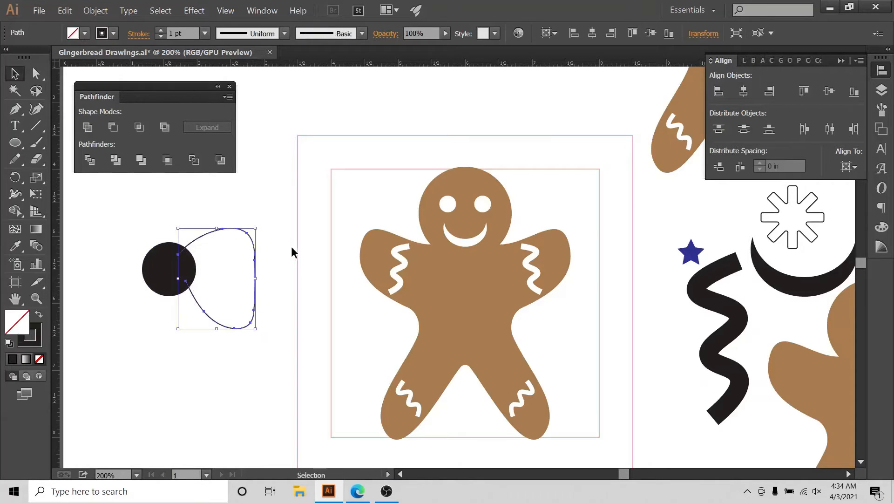
{"action": "left_click_drag", "start_coordinate": [236, 200], "coordinate": [237, 293]}
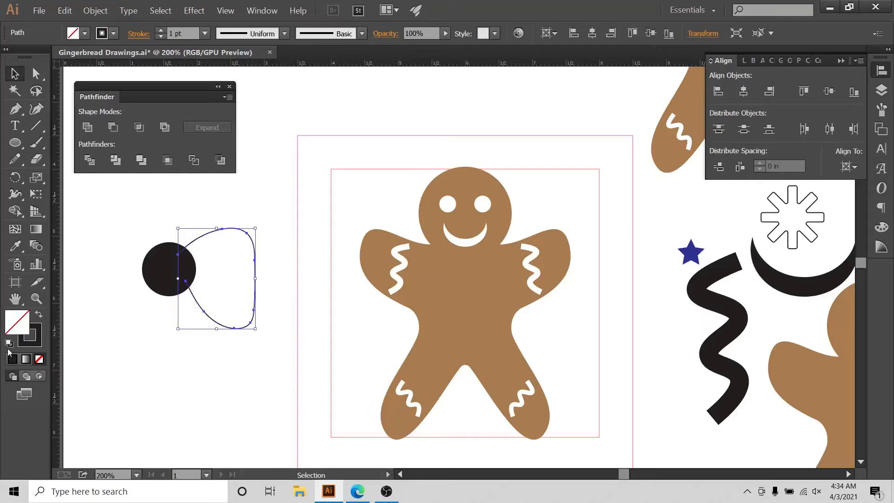
{"action": "left_click", "coordinate": [38, 316]}
{"action": "left_click", "coordinate": [186, 378]}
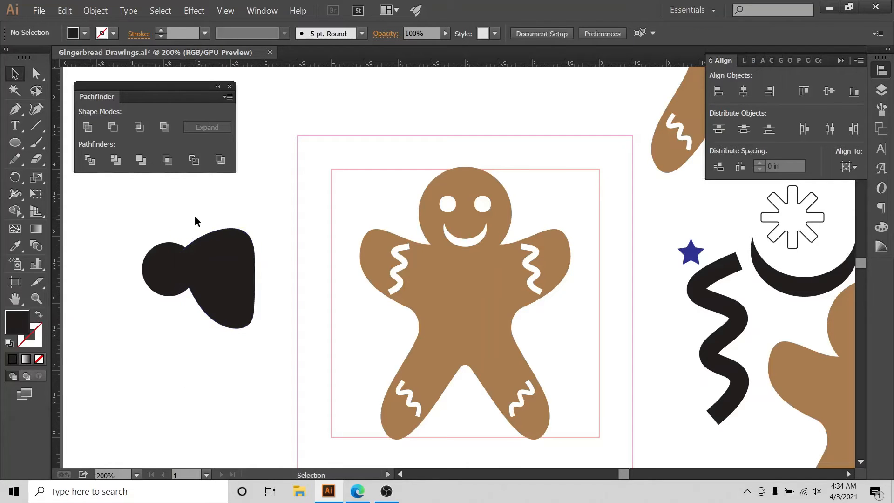
Simplify the bow loop's path with 83% curve precision and a 180° angle threshold.
{"action": "left_click", "coordinate": [230, 308]}
{"action": "left_click", "coordinate": [95, 10]}
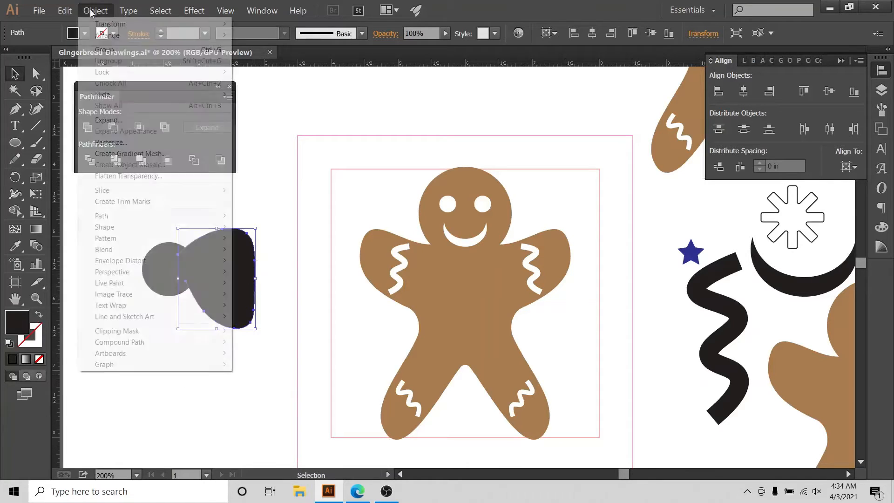
{"action": "mouse_move", "coordinate": [123, 220]}
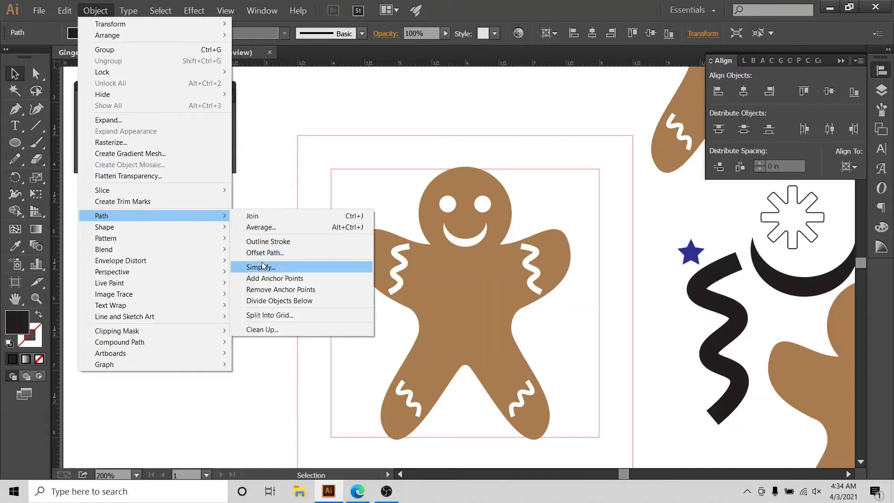
{"action": "left_click", "coordinate": [275, 260]}
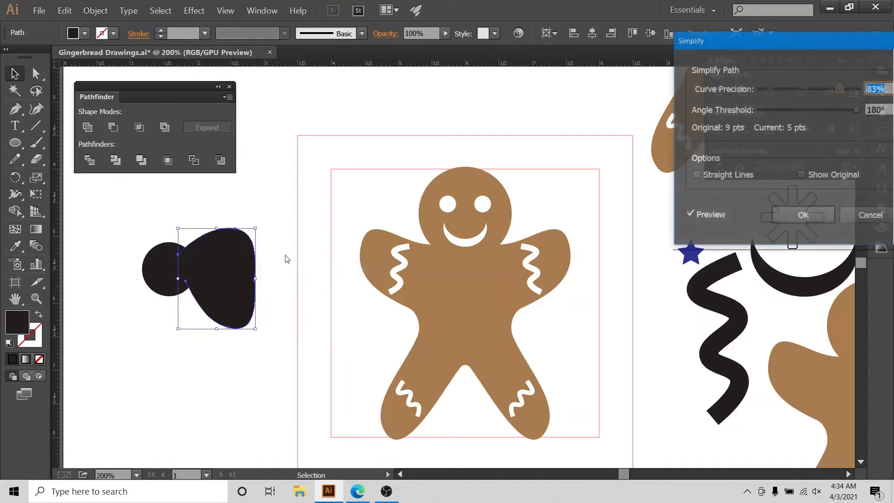
{"action": "left_click", "coordinate": [787, 217]}
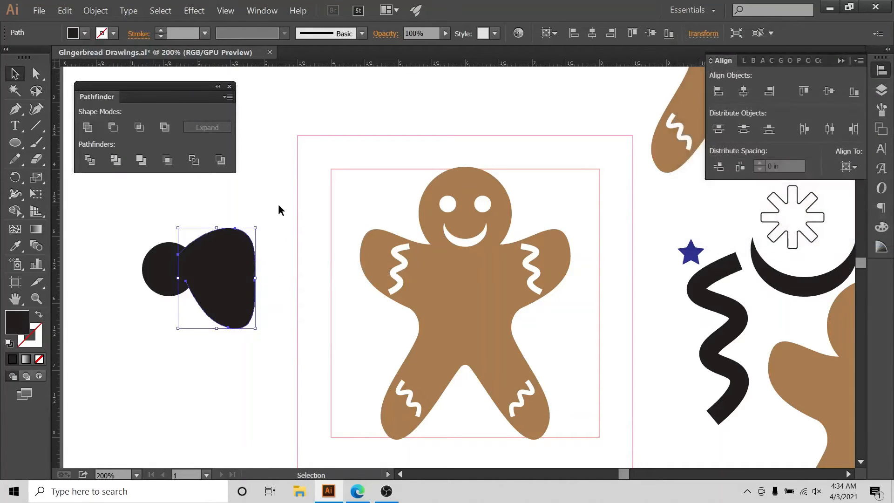
Create a left-right mirrored copy of the bow loop using Reflect and place it on the opposite side of the knot.
{"action": "left_click", "coordinate": [241, 263]}
{"action": "right_click", "coordinate": [228, 276]}
{"action": "mouse_move", "coordinate": [280, 406]}
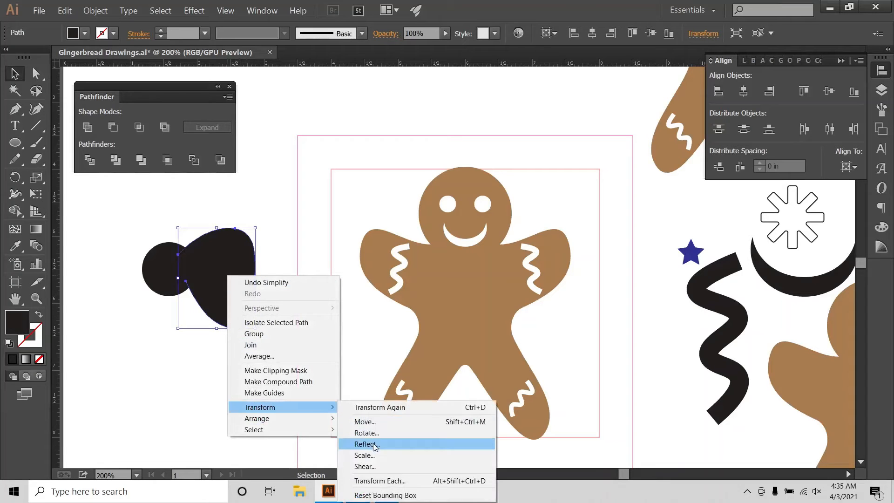
{"action": "left_click", "coordinate": [374, 445]}
{"action": "left_click", "coordinate": [646, 384]}
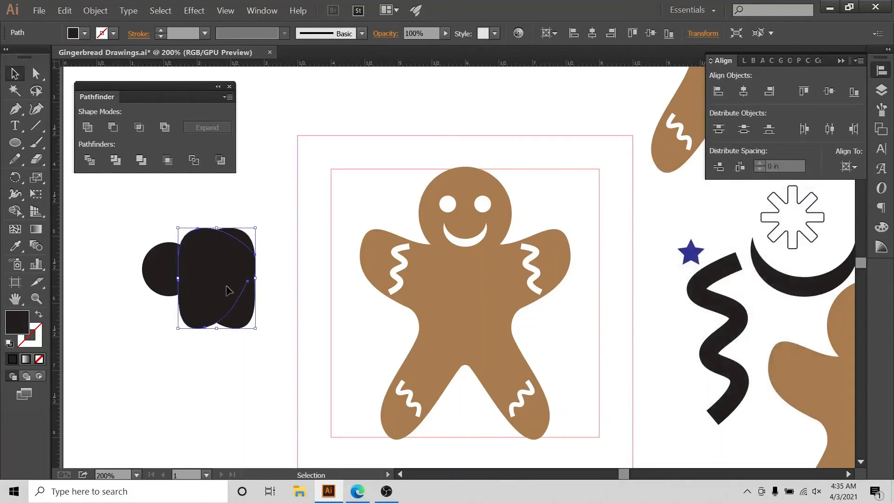
{"action": "left_click_drag", "start_coordinate": [228, 291], "coordinate": [131, 291]}
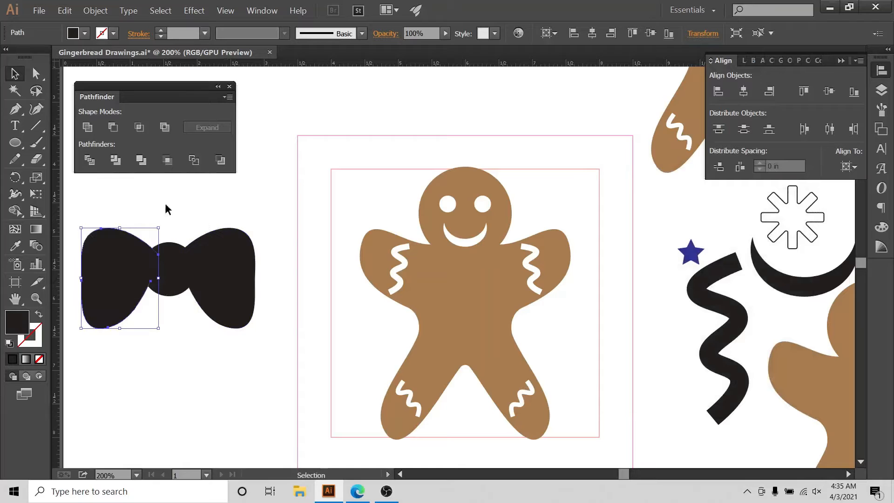
{"action": "left_click", "coordinate": [222, 199]}
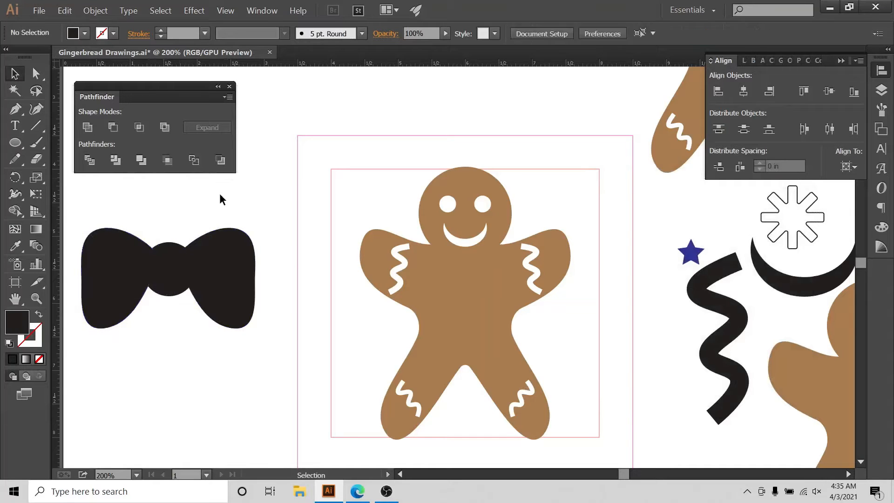
Rotate each bow loop slightly so the outer ends flare downward while the inner ends still overlap the knot.
{"action": "left_click", "coordinate": [90, 282]}
{"action": "mouse_move", "coordinate": [161, 224]}
{"action": "left_mouse_down"}
{"action": "mouse_move", "coordinate": [163, 246]}
{"action": "mouse_move", "coordinate": [169, 236]}
{"action": "left_mouse_up"}
{"action": "left_click", "coordinate": [192, 269]}
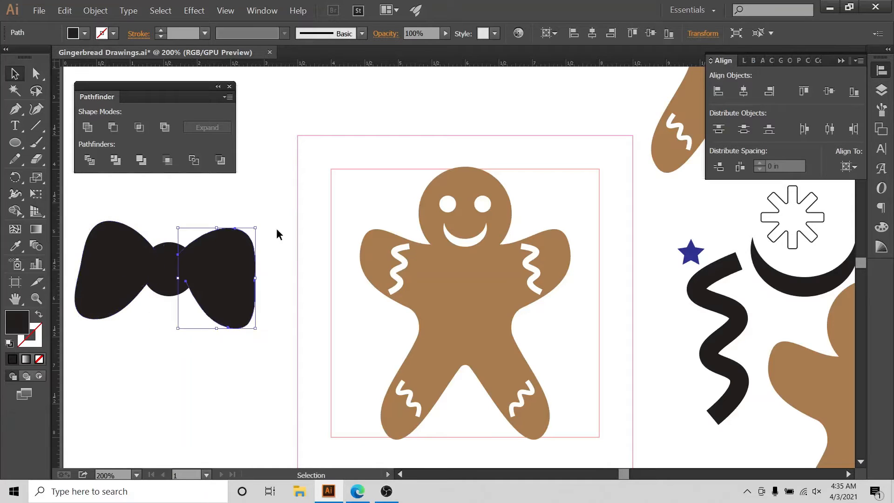
{"action": "mouse_move", "coordinate": [259, 224]}
{"action": "left_mouse_down"}
{"action": "mouse_move", "coordinate": [239, 211]}
{"action": "mouse_move", "coordinate": [246, 219]}
{"action": "left_mouse_up"}
{"action": "left_click_drag", "start_coordinate": [242, 264], "coordinate": [209, 269]}
{"action": "left_click", "coordinate": [253, 194]}
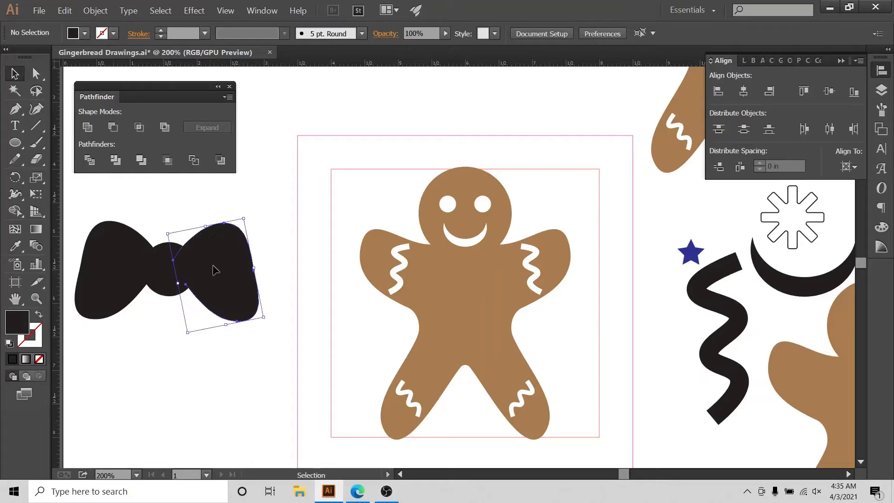
Scale both bow loops down together about their shared center, leaving the knot circle at its size.
{"action": "left_click", "coordinate": [124, 256]}
{"action": "left_click", "coordinate": [245, 239], "text": "shift"}
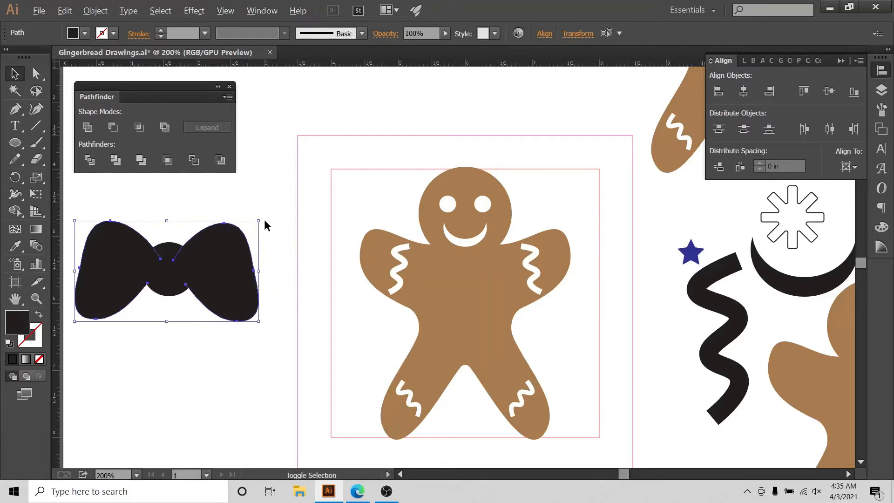
{"action": "left_click_drag", "start_coordinate": [259, 221], "coordinate": [249, 233]}
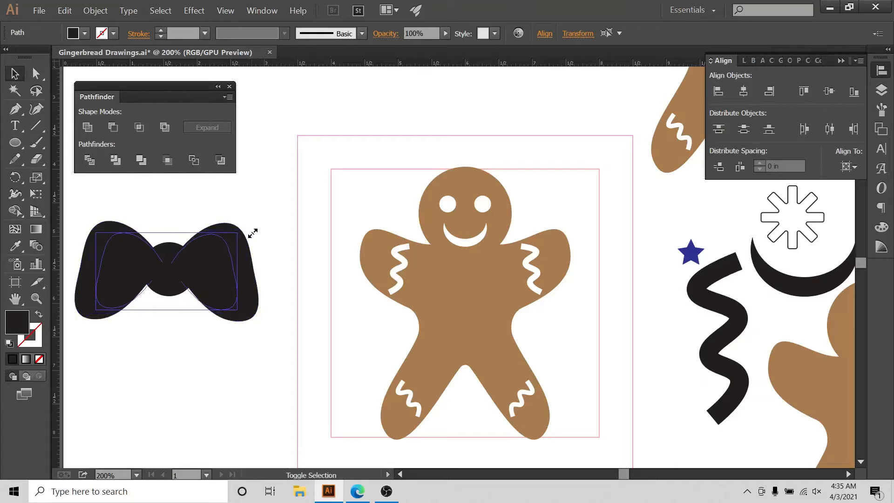
{"action": "left_click", "coordinate": [250, 246]}
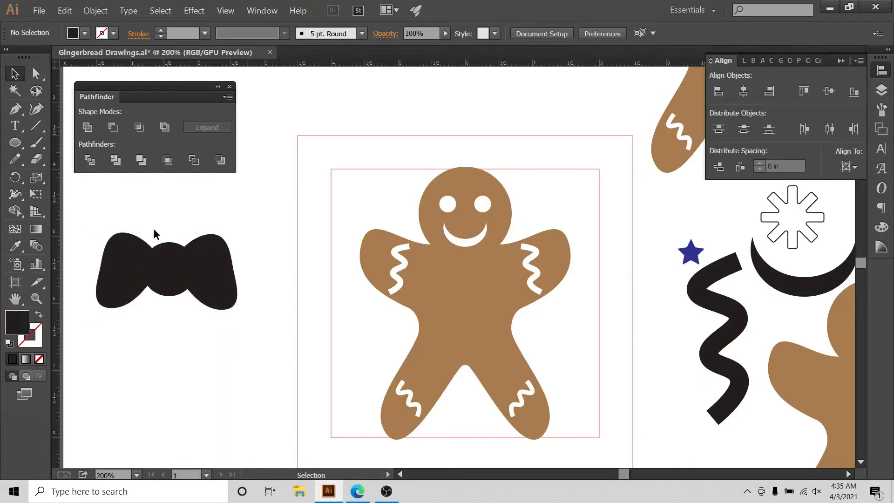
Align both loops and the knot by their vertical centers using Align to Selection.
{"action": "left_click_drag", "start_coordinate": [106, 213], "coordinate": [226, 303]}
{"action": "left_click", "coordinate": [848, 166]}
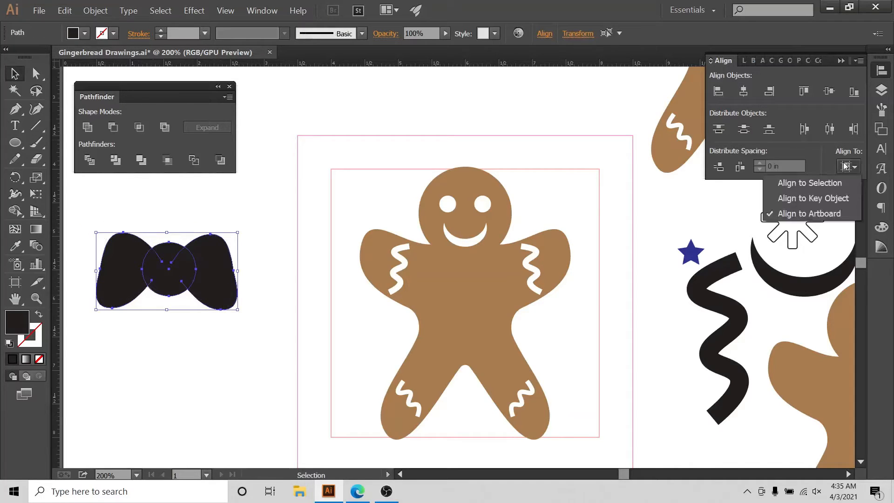
{"action": "left_click", "coordinate": [813, 182]}
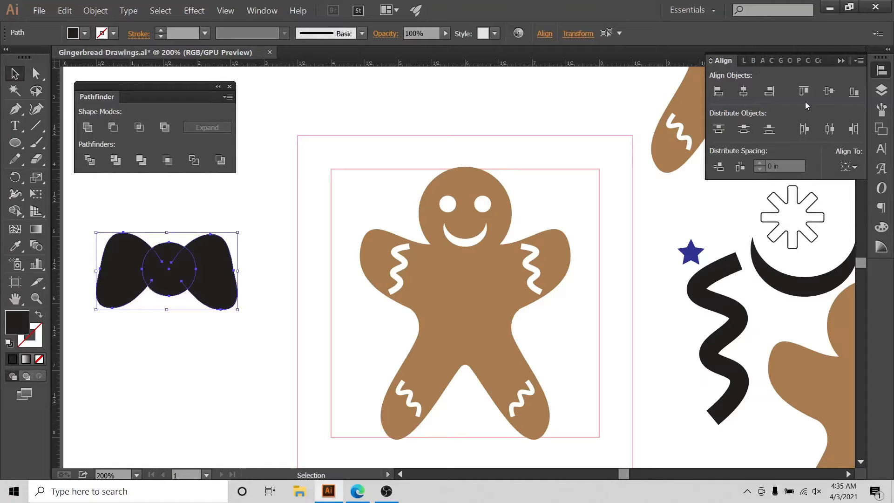
{"action": "left_click", "coordinate": [830, 91]}
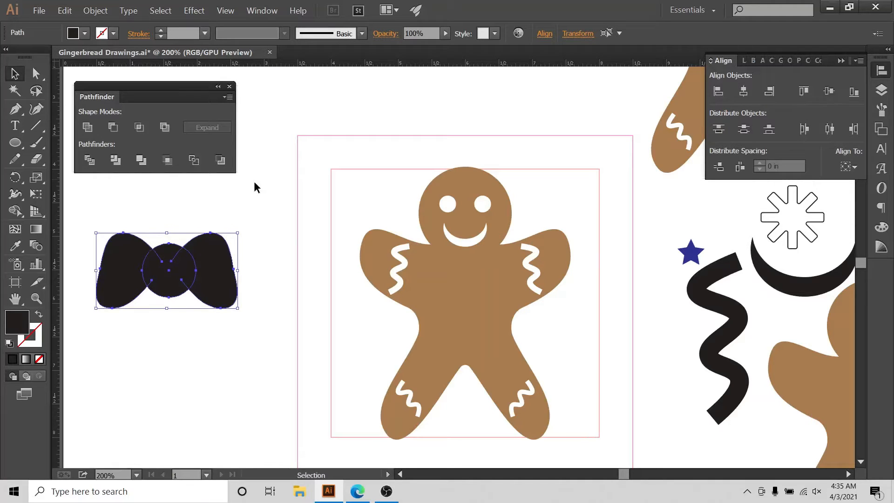
{"action": "left_click", "coordinate": [242, 196]}
Merge the two loops and the knot into a single bow tie shape with Unite.
{"action": "left_click_drag", "start_coordinate": [91, 226], "coordinate": [248, 311]}
{"action": "left_click", "coordinate": [96, 11]}
{"action": "key", "text": "Escape"}
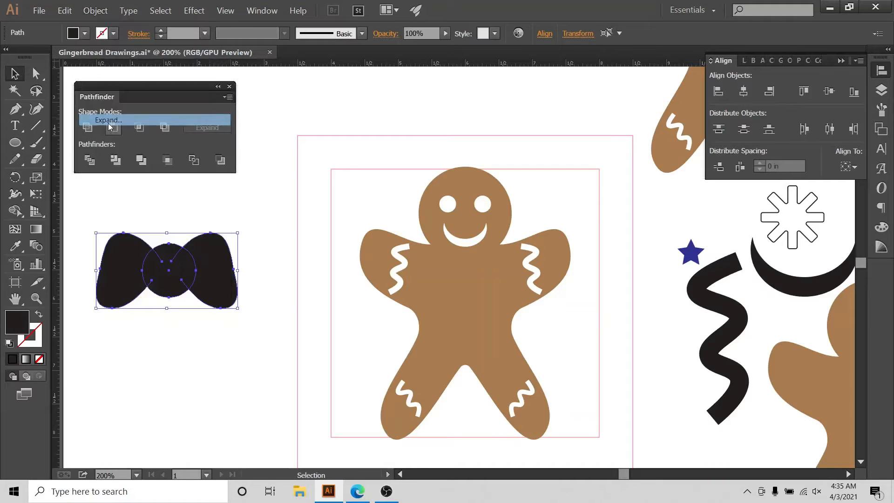
{"action": "left_click", "coordinate": [87, 126]}
{"action": "left_click", "coordinate": [253, 247]}
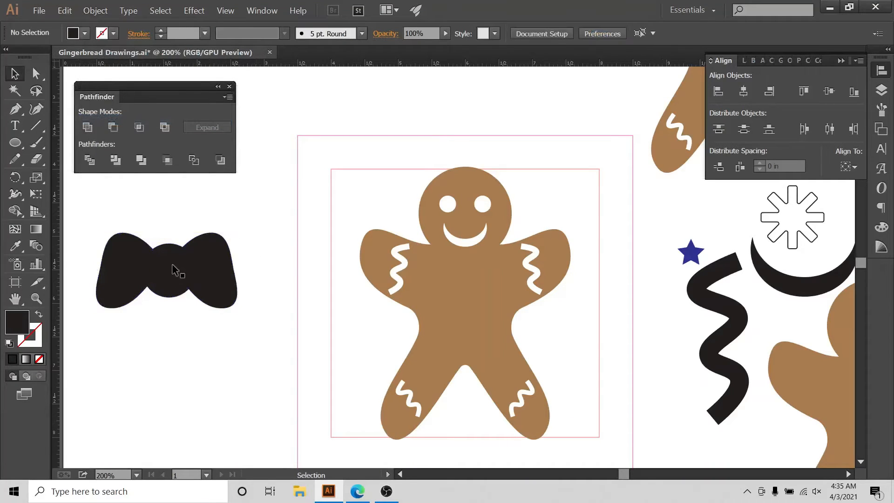
Place a copy of the bow tie on the gingerbread man, scaled down to sit just below the smile.
{"action": "left_click", "coordinate": [176, 268]}
{"action": "left_click_drag", "start_coordinate": [176, 268], "coordinate": [463, 262]}
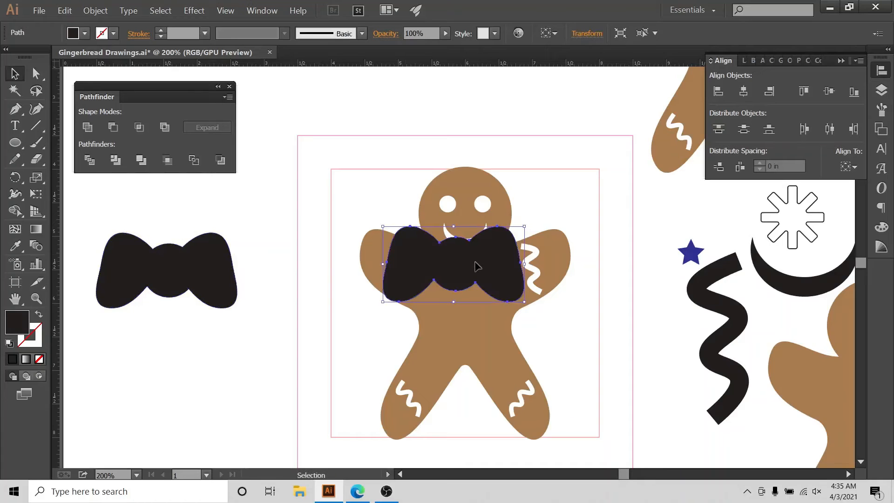
{"action": "left_click_drag", "start_coordinate": [525, 227], "coordinate": [498, 249]}
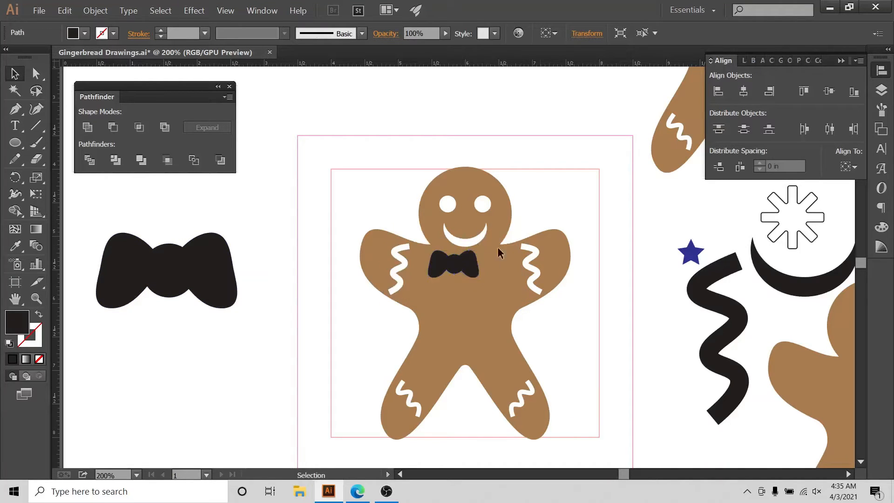
{"action": "left_click", "coordinate": [493, 254]}
{"action": "left_click_drag", "start_coordinate": [452, 272], "coordinate": [467, 274]}
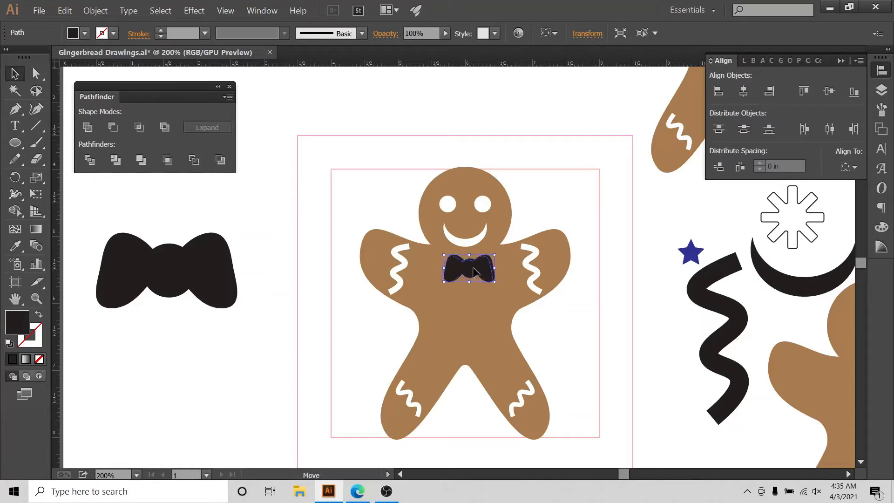
Center the gingerbread man and its small bow tie horizontally using Align to Artboard.
{"action": "left_click_drag", "start_coordinate": [527, 144], "coordinate": [404, 427]}
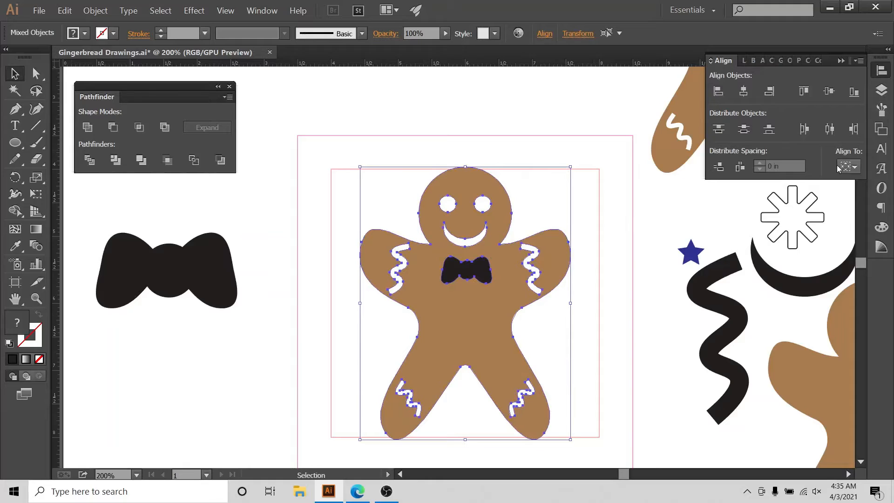
{"action": "left_click", "coordinate": [848, 167]}
{"action": "left_click", "coordinate": [805, 183]}
{"action": "left_click", "coordinate": [744, 92]}
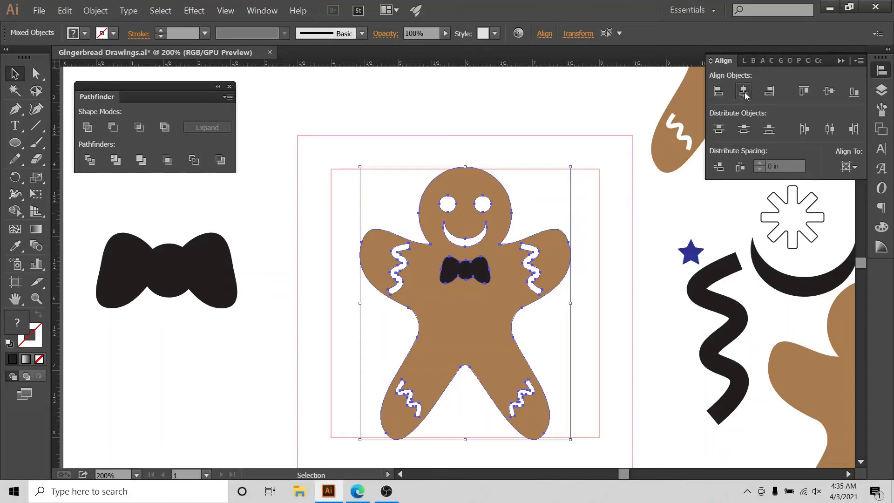
{"action": "left_click", "coordinate": [539, 132]}
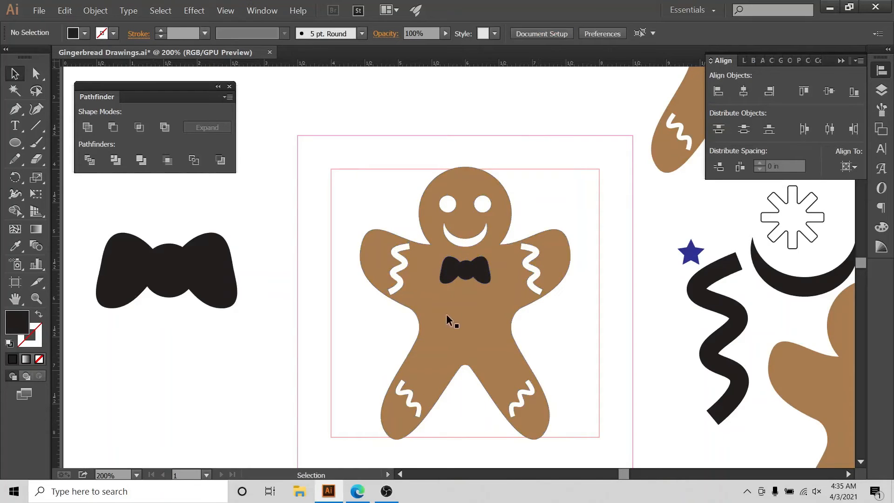
Draw a small black circle button below the bow tie and place a matching one beneath it.
{"action": "left_click", "coordinate": [15, 142]}
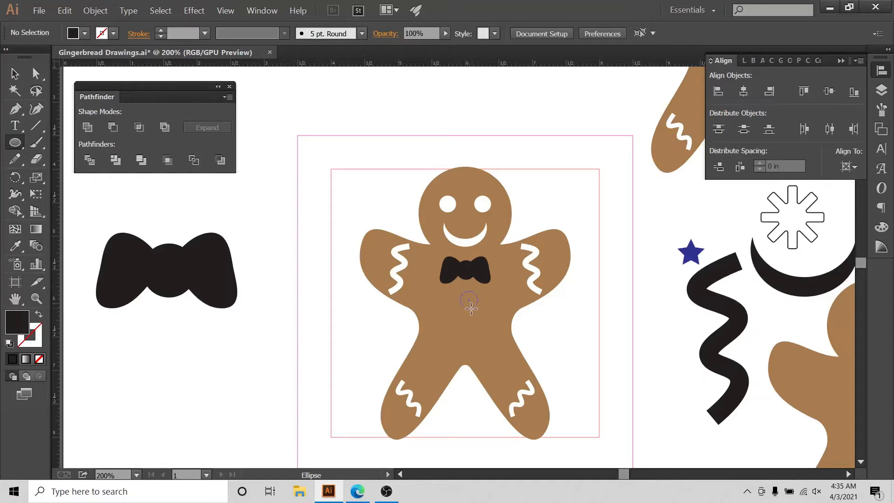
{"action": "left_click_drag", "start_coordinate": [473, 307], "coordinate": [469, 335]}
{"action": "key", "text": "v"}
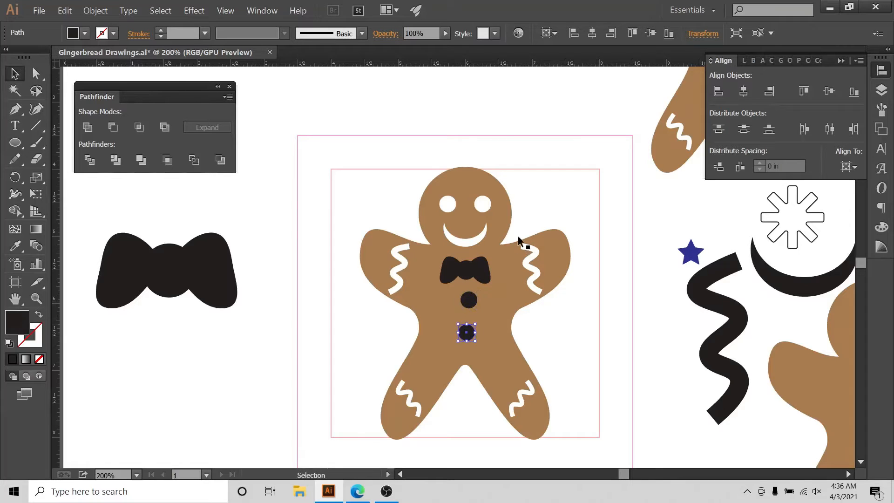
Center both circle buttons, the bow tie and the gingerbread man horizontally on the artboard.
{"action": "left_click_drag", "start_coordinate": [532, 139], "coordinate": [437, 408]}
{"action": "left_click", "coordinate": [846, 167]}
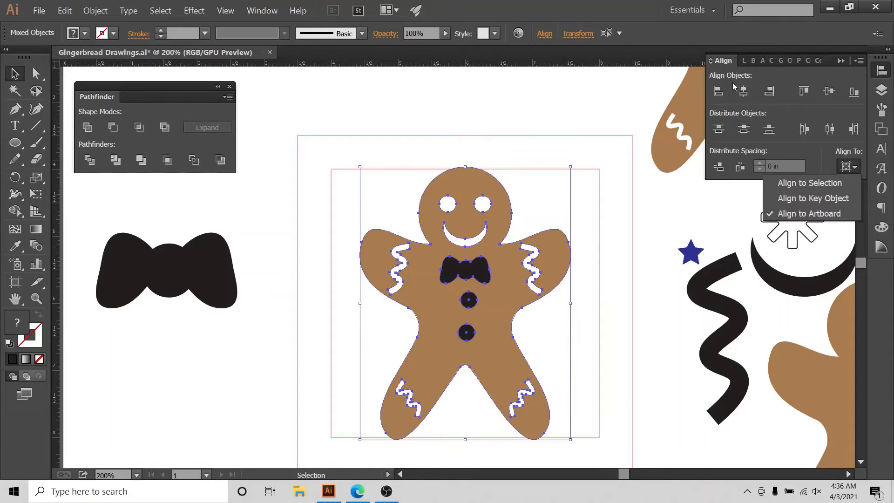
{"action": "left_click", "coordinate": [806, 183]}
{"action": "left_click", "coordinate": [486, 118]}
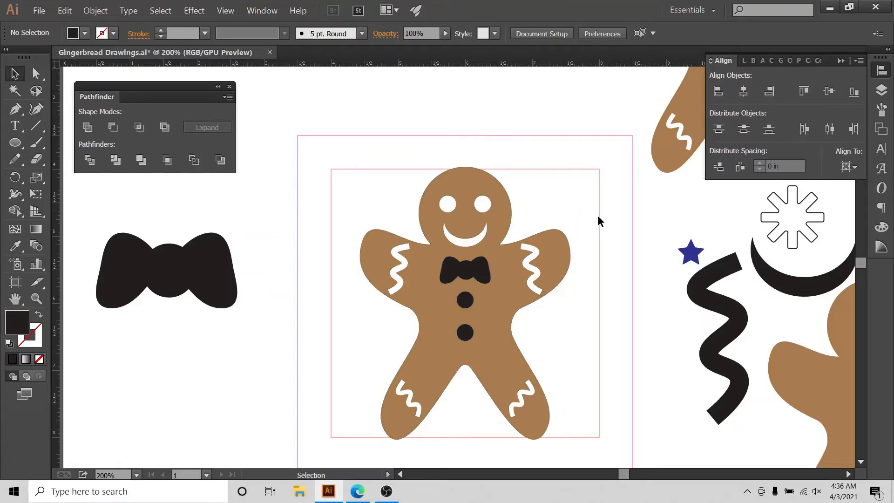
Cut the bow tie and two buttons out of the gingerbread body with Minus Front.
{"action": "left_click_drag", "start_coordinate": [522, 150], "coordinate": [402, 435]}
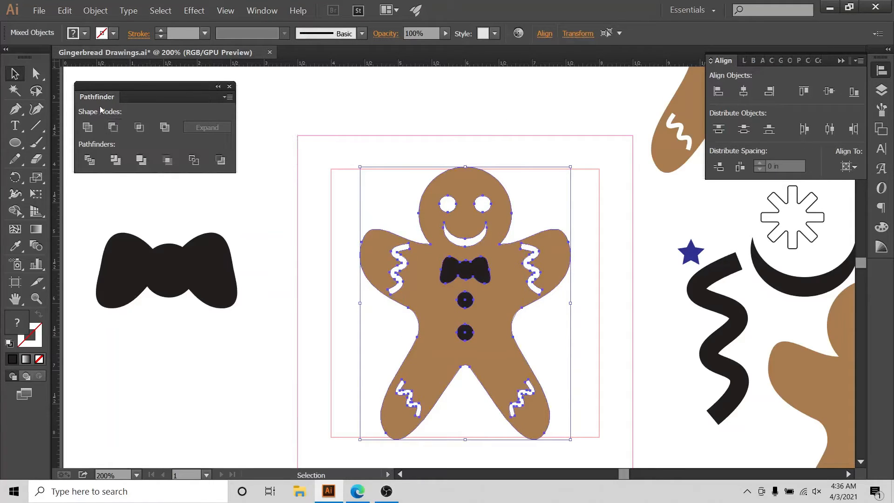
{"action": "left_click", "coordinate": [111, 126]}
{"action": "left_click", "coordinate": [394, 145]}
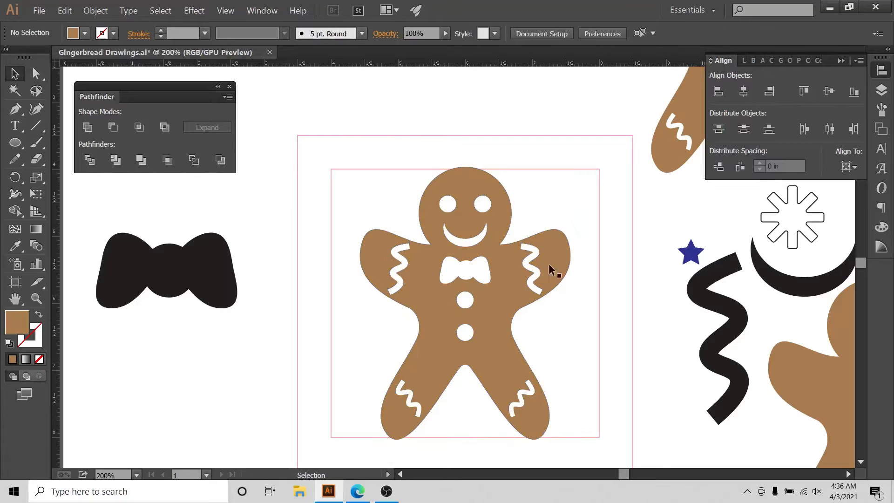
Move the bow tie gingerbread man above the artboard, beside the asterisk version in the row of finished designs.
{"action": "scroll", "coordinate": [627, 390], "scroll_direction": "down", "scroll_amount": 3}
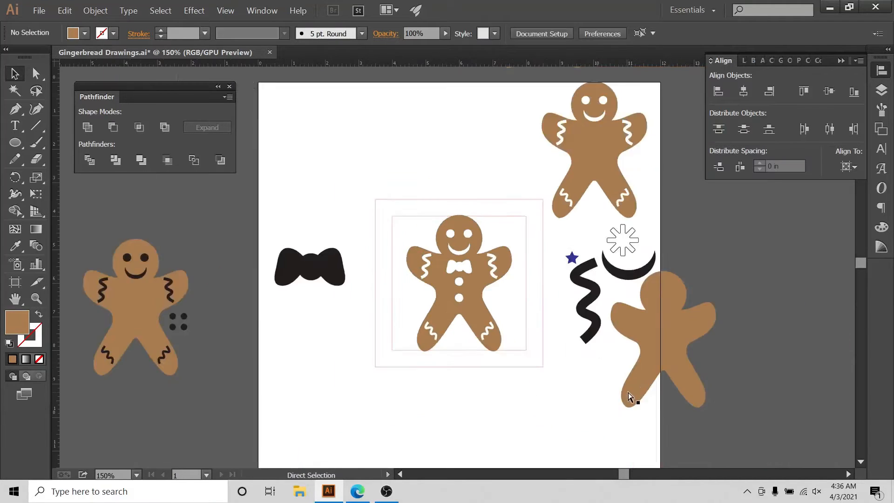
{"action": "scroll", "coordinate": [675, 410], "scroll_direction": "up", "scroll_amount": 3}
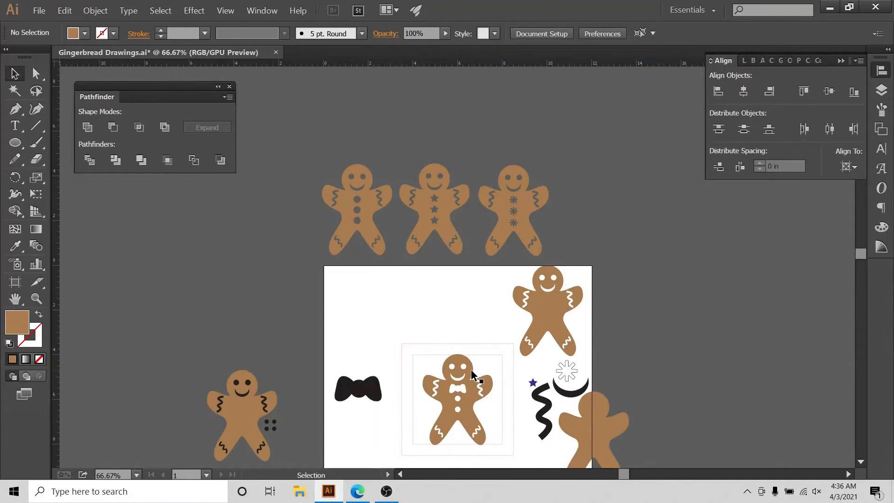
{"action": "left_click_drag", "start_coordinate": [471, 372], "coordinate": [607, 181]}
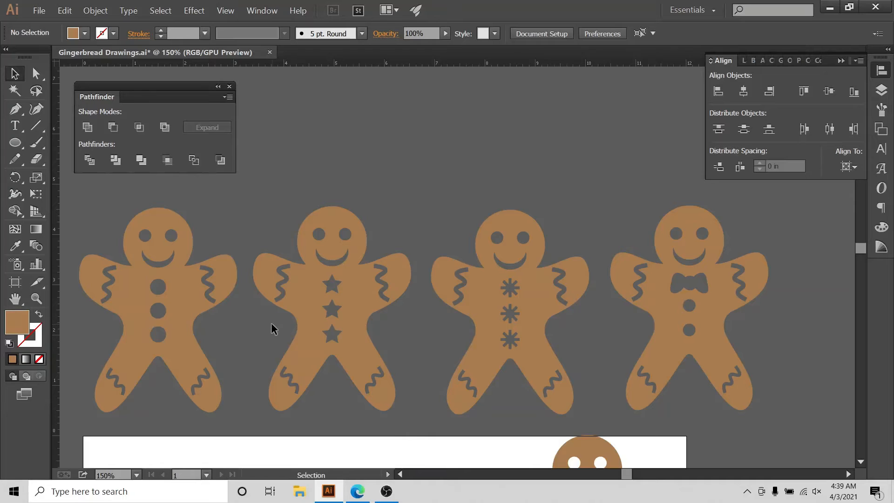
Bring the three-circle-button gingerbread man from the row of finished designs into the square guides on the artboard.
{"action": "scroll", "coordinate": [271, 322], "scroll_direction": "down", "scroll_amount": 10}
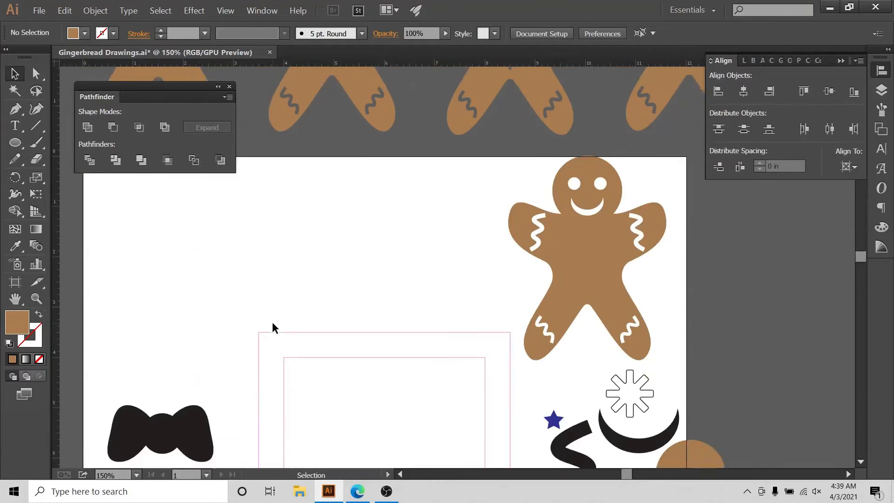
{"action": "scroll", "coordinate": [272, 324], "scroll_direction": "up", "scroll_amount": 6}
{"action": "left_click", "coordinate": [169, 199]}
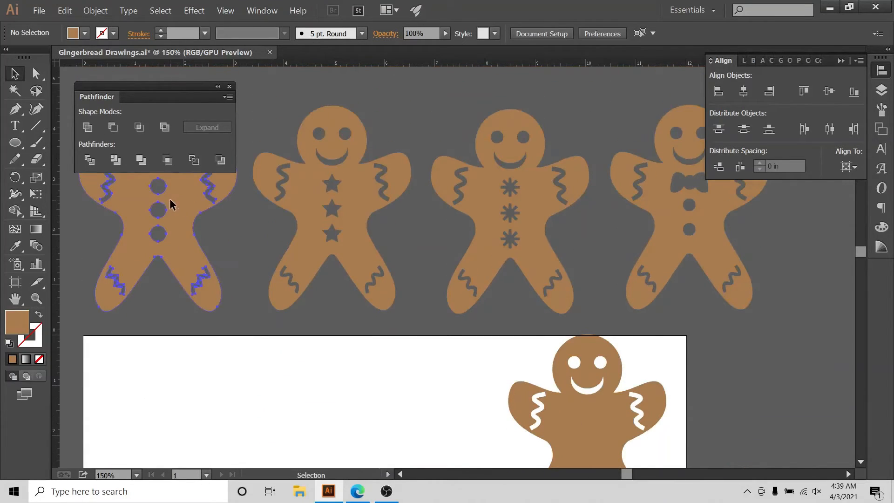
{"action": "left_click_drag", "start_coordinate": [181, 202], "coordinate": [334, 437]}
{"action": "scroll", "coordinate": [390, 398], "scroll_direction": "down", "scroll_amount": 12}
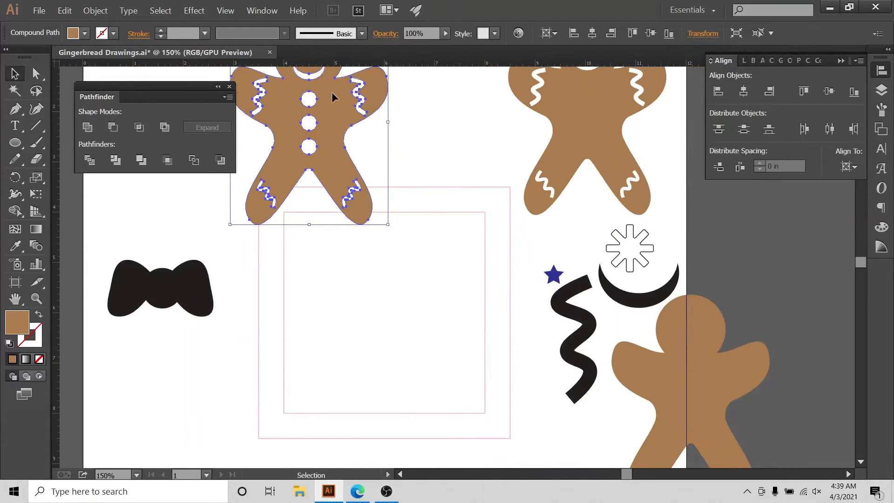
{"action": "left_click_drag", "start_coordinate": [332, 96], "coordinate": [425, 275]}
Center the circle-button gingerbread man horizontally and vertically on the artboard.
{"action": "left_click", "coordinate": [743, 91]}
{"action": "left_click", "coordinate": [832, 91]}
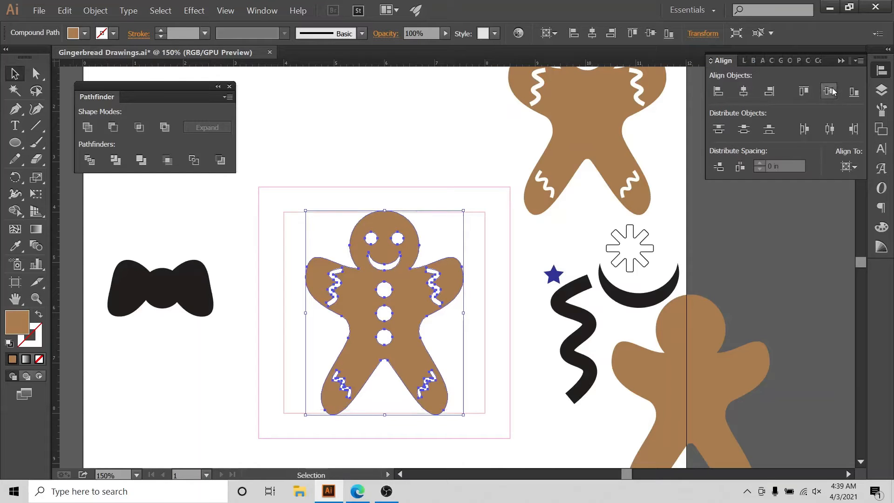
{"action": "left_click", "coordinate": [848, 167]}
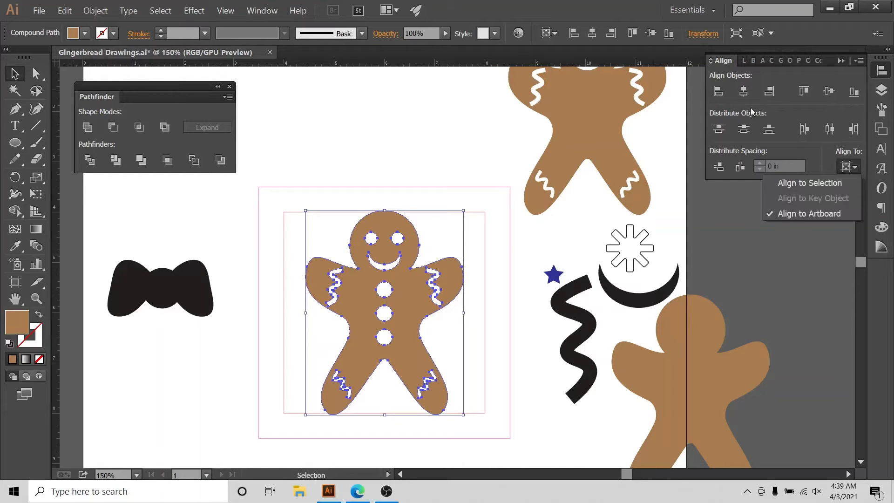
{"action": "left_click", "coordinate": [346, 196]}
{"action": "left_click", "coordinate": [367, 224]}
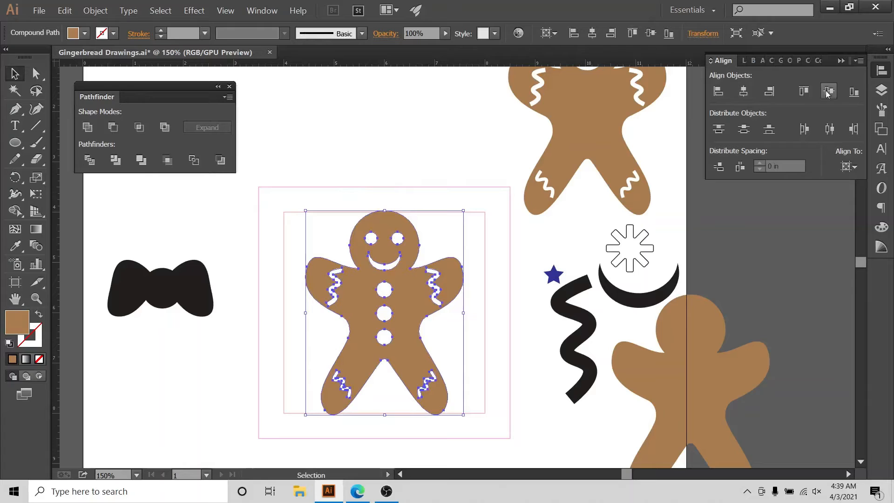
{"action": "left_click", "coordinate": [403, 146]}
Move the large black bow tie from beside the gingerbread man to beyond the artboard's right edge.
{"action": "left_click_drag", "start_coordinate": [118, 265], "coordinate": [787, 263]}
{"action": "key", "text": "ctrl+plus"}
{"action": "key", "text": "ctrl+plus"}
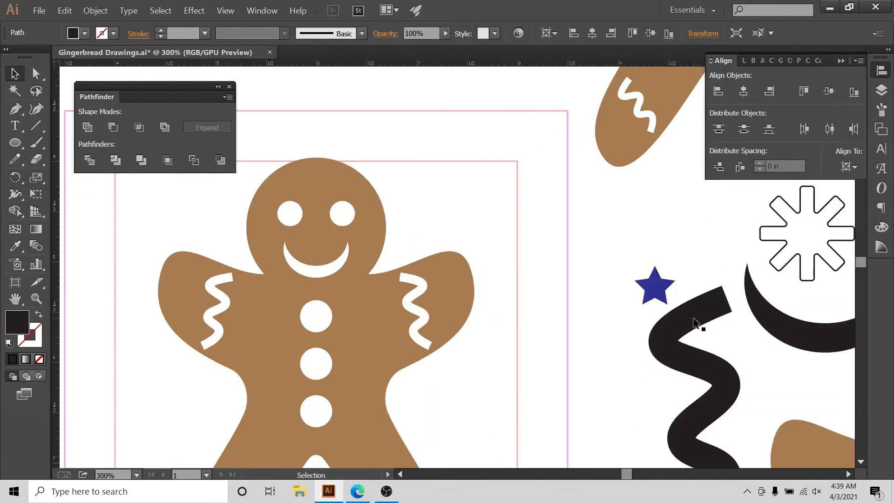
{"action": "scroll", "coordinate": [468, 344], "scroll_direction": "down", "scroll_amount": 4}
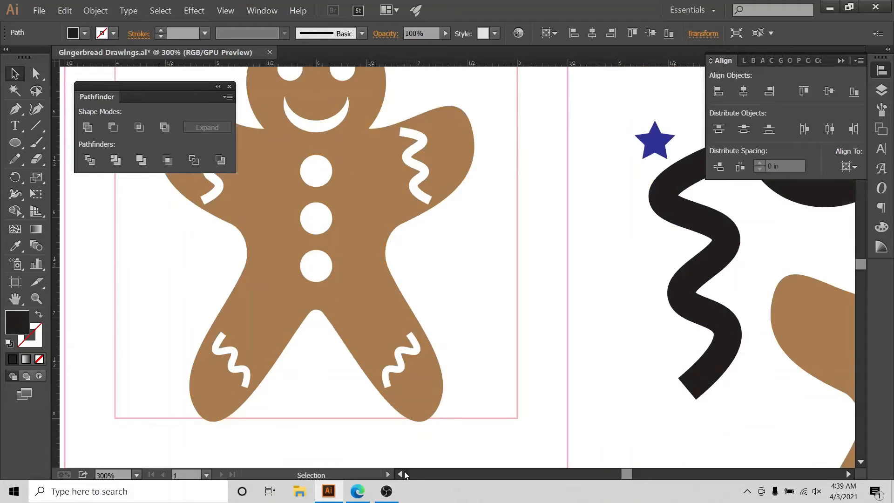
{"action": "scroll", "coordinate": [404, 471], "scroll_direction": "left", "scroll_amount": 4}
{"action": "scroll", "coordinate": [486, 401], "scroll_direction": "up", "scroll_amount": 2}
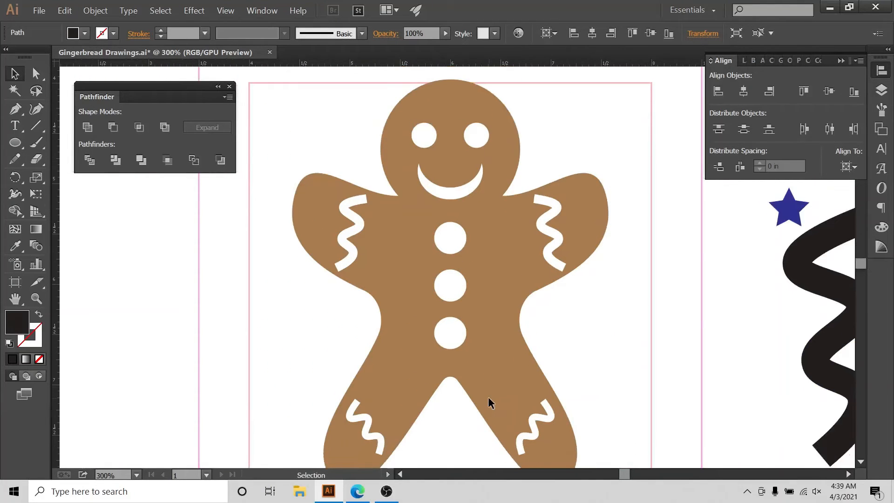
{"action": "key", "text": "ctrl+minus"}
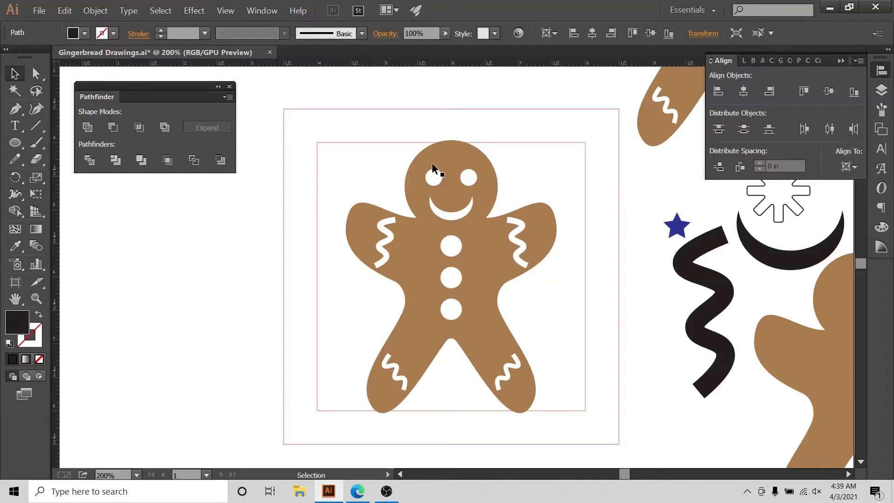
Change the circle-button gingerbread man's fill to a dark brown swatch.
{"action": "left_click", "coordinate": [460, 167]}
{"action": "left_click", "coordinate": [85, 33]}
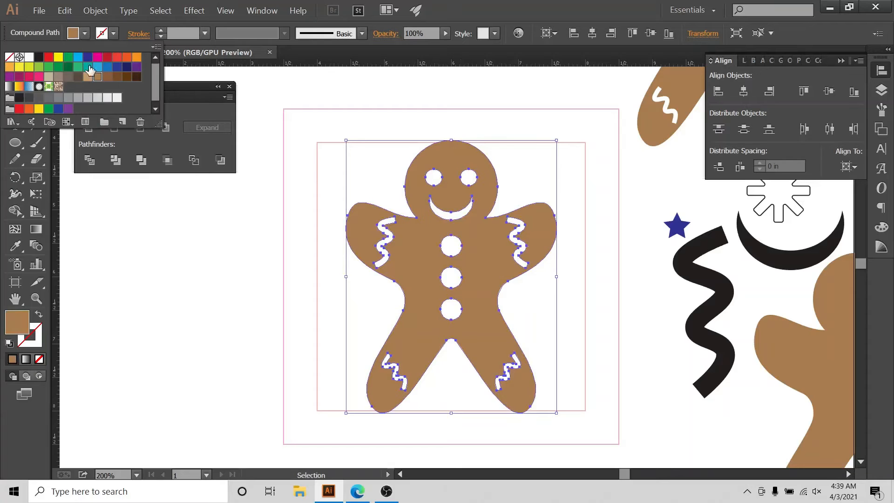
{"action": "left_click", "coordinate": [125, 77]}
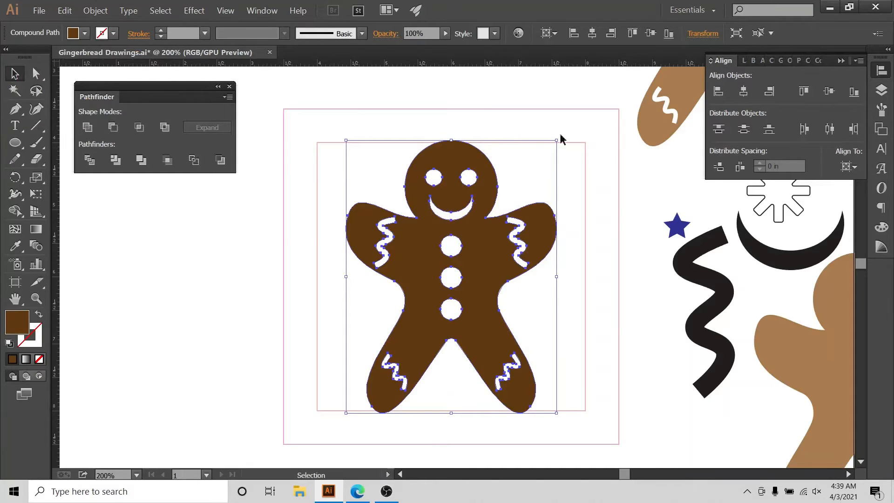
{"action": "left_click", "coordinate": [535, 295]}
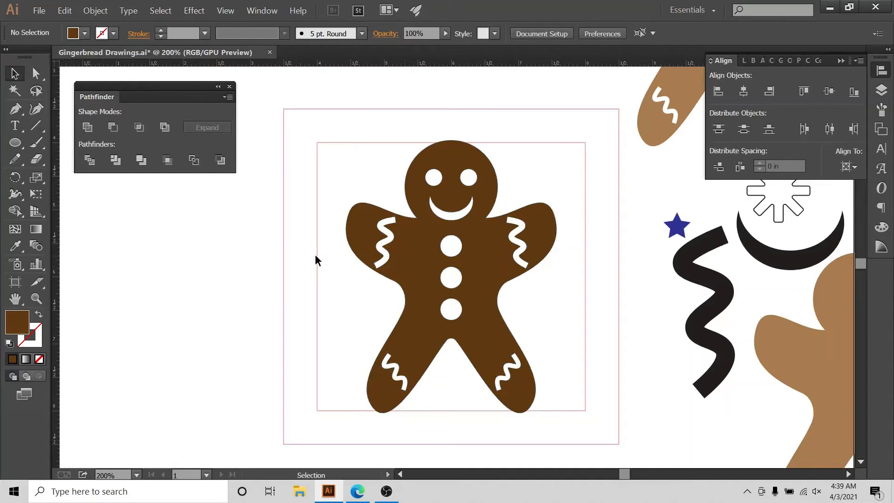
Draw an unfilled circle with a 1 pt brown stroke touching the top of the gingerbread man's head.
{"action": "left_click", "coordinate": [16, 143]}
{"action": "left_click", "coordinate": [39, 315]}
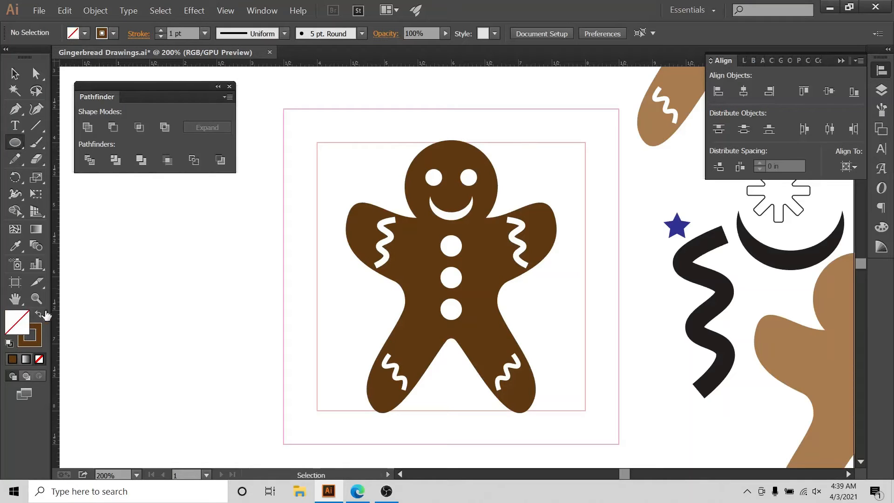
{"action": "left_click_drag", "start_coordinate": [444, 119], "coordinate": [469, 142]}
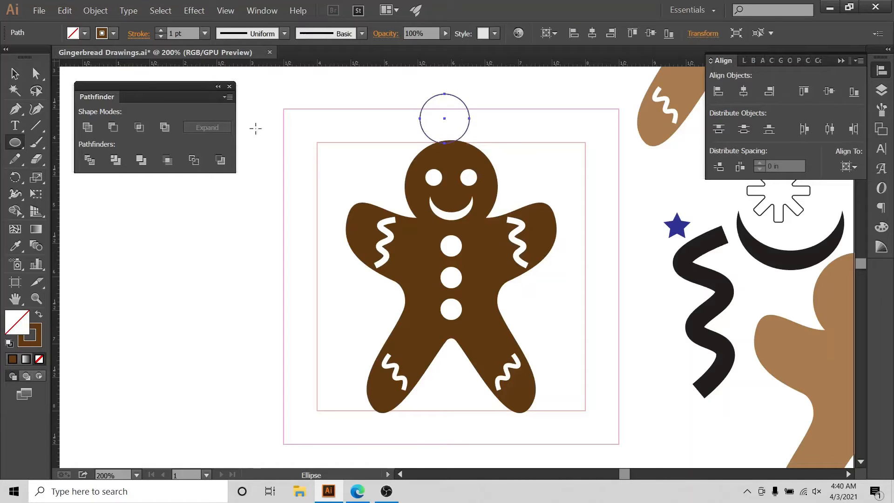
{"action": "key", "text": "v"}
Center the outlined circle above the head horizontally using Align to Artboard.
{"action": "left_click_drag", "start_coordinate": [486, 81], "coordinate": [412, 127]}
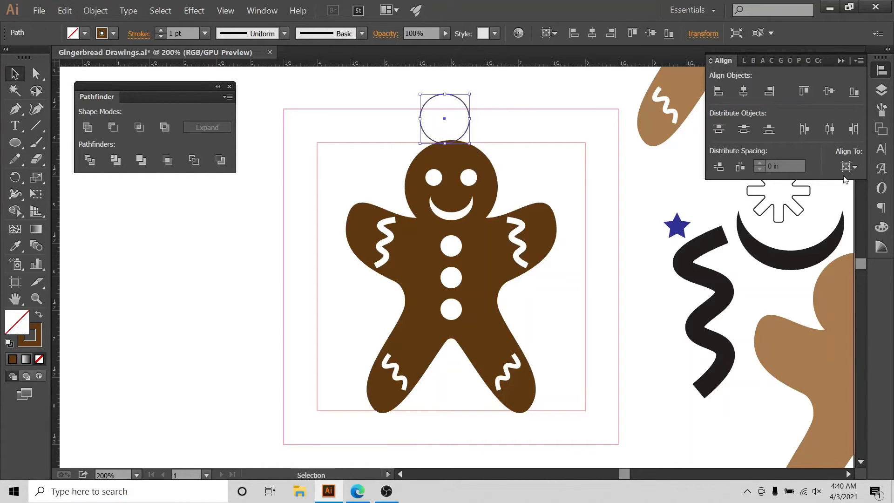
{"action": "left_click", "coordinate": [847, 166]}
{"action": "left_click", "coordinate": [812, 182]}
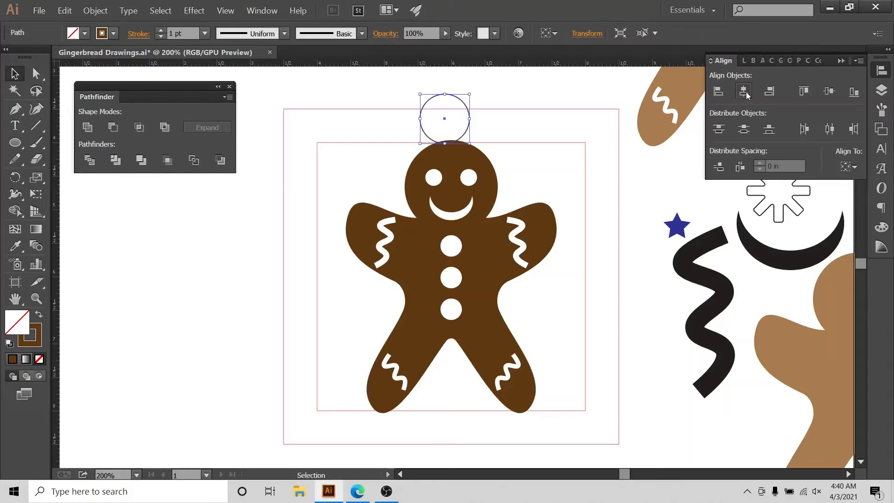
{"action": "left_click", "coordinate": [847, 166]}
{"action": "left_click", "coordinate": [791, 212]}
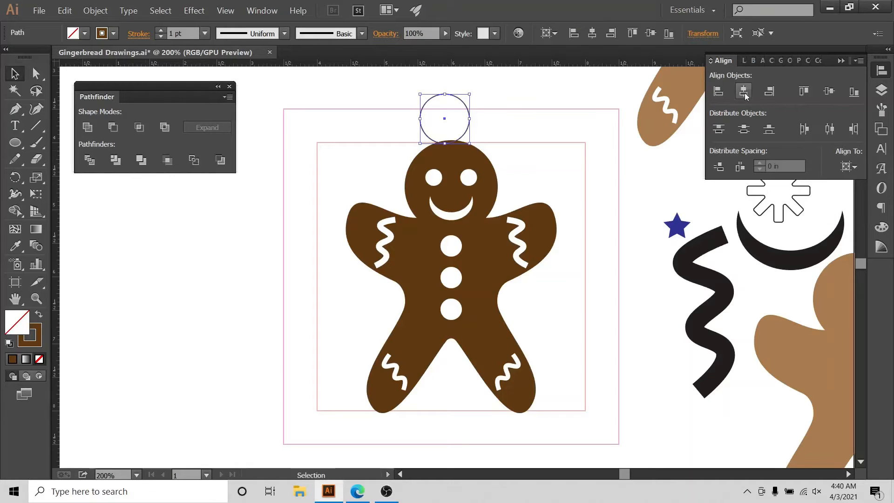
{"action": "left_click", "coordinate": [743, 91]}
{"action": "left_click", "coordinate": [473, 123]}
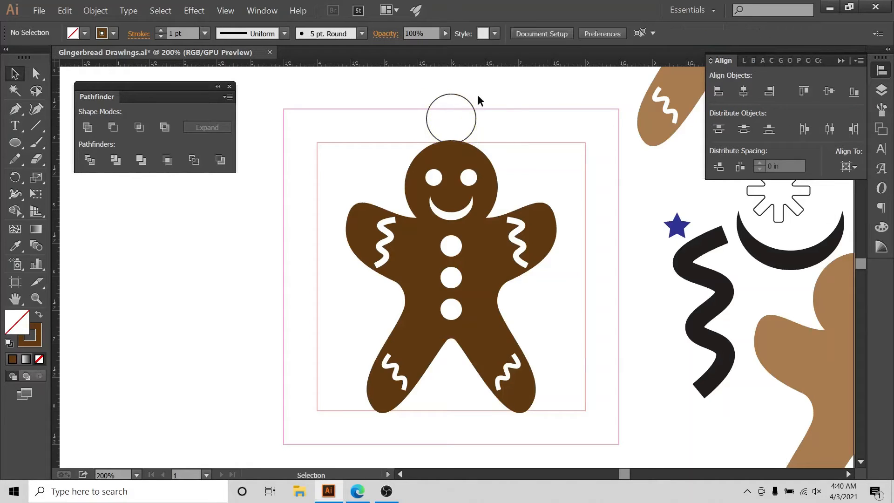
Thicken the brown stroke of the circle above the gingerbread man's head to 13 pt.
{"action": "left_click", "coordinate": [441, 108]}
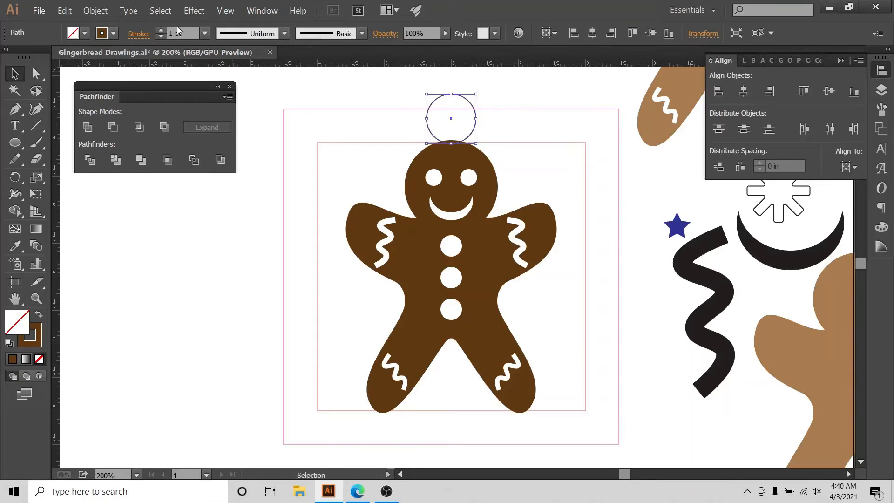
{"action": "left_click", "coordinate": [162, 31]}
{"action": "left_click", "coordinate": [161, 31]}
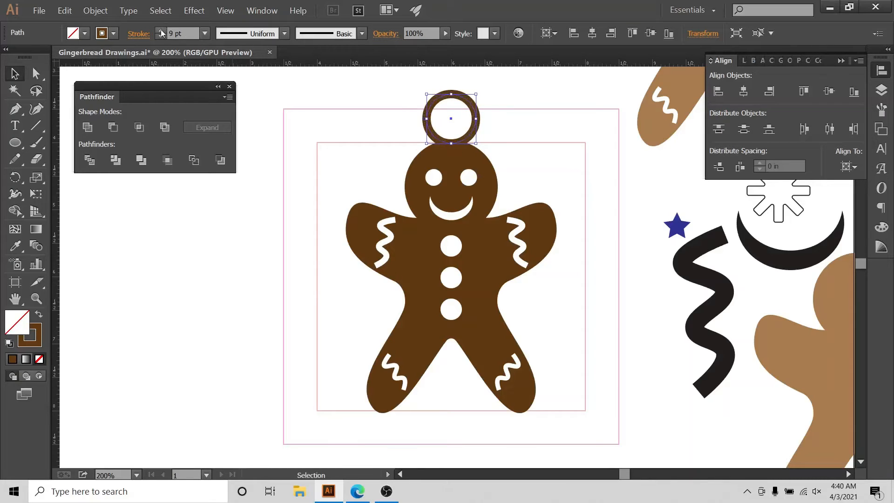
{"action": "left_click", "coordinate": [162, 31]}
{"action": "left_click", "coordinate": [162, 31]}
{"action": "left_click", "coordinate": [162, 31]}
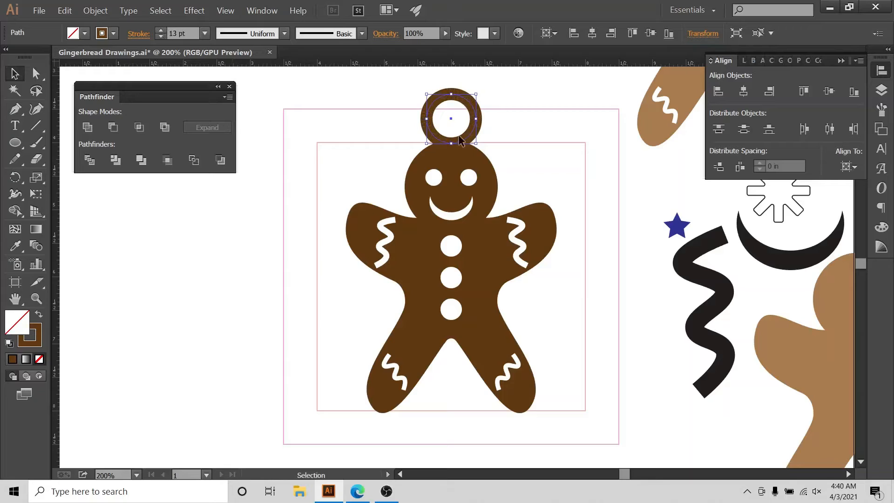
Lower the ring straight down so its bottom overlaps the top of the gingerbread man's head.
{"action": "left_click_drag", "start_coordinate": [479, 120], "coordinate": [480, 131]}
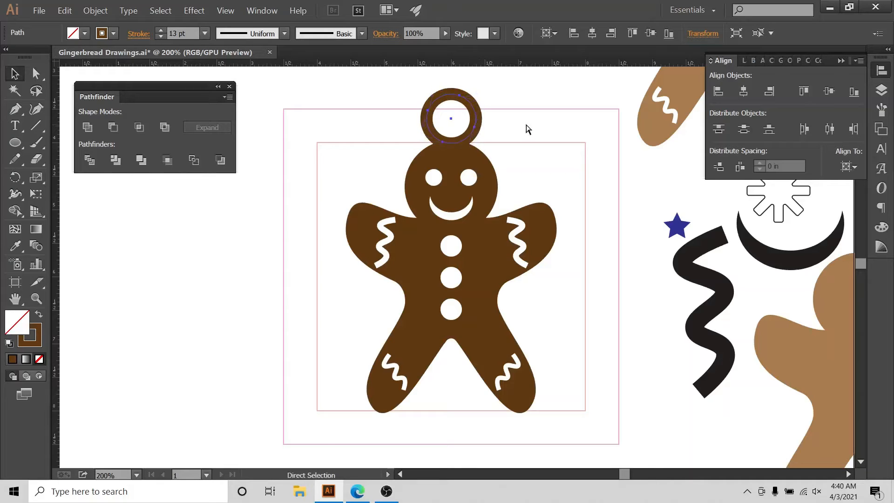
{"action": "left_click", "coordinate": [498, 103]}
{"action": "left_click_drag", "start_coordinate": [474, 117], "coordinate": [481, 130]}
{"action": "left_click", "coordinate": [481, 130]}
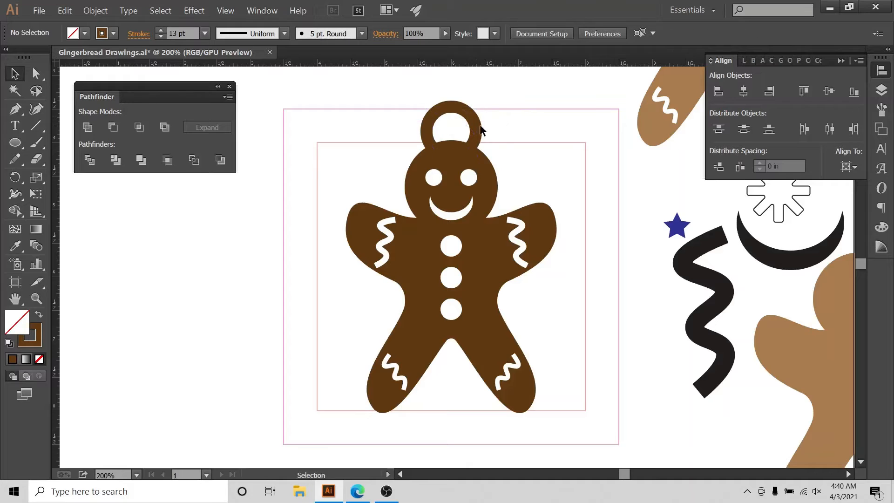
{"action": "left_click", "coordinate": [472, 134]}
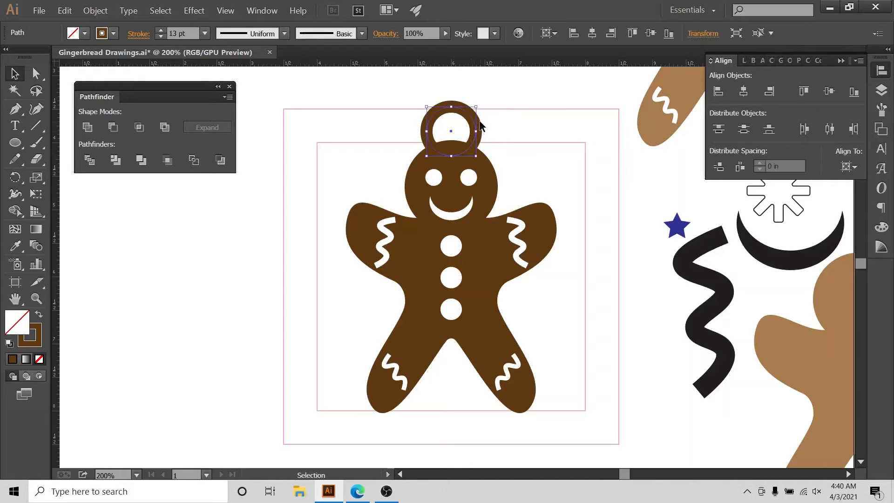
{"action": "left_click", "coordinate": [476, 135]}
{"action": "left_click", "coordinate": [476, 127]}
{"action": "key", "text": "Down"}
{"action": "key", "text": "Down"}
{"action": "key", "text": "Down"}
{"action": "key", "text": "Down"}
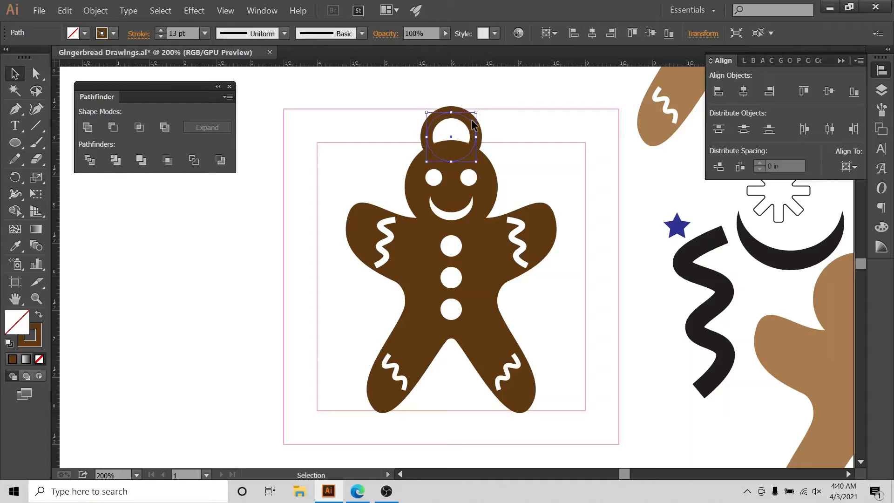
{"action": "left_click", "coordinate": [496, 137]}
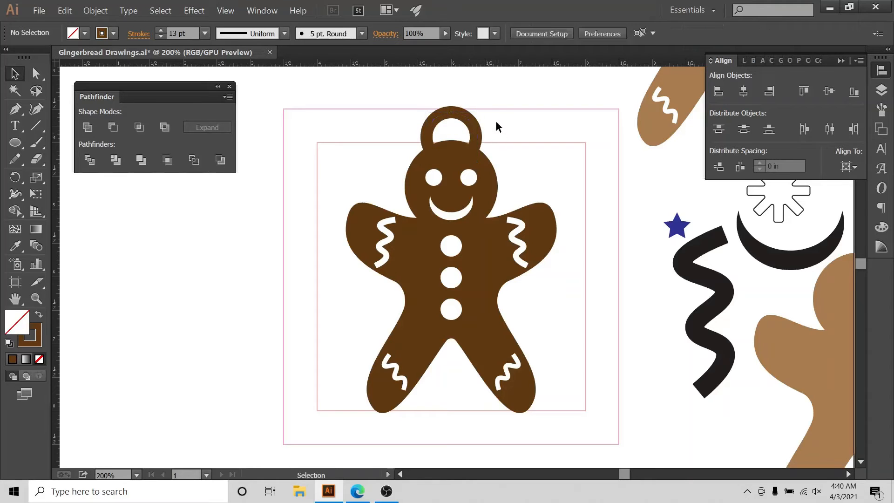
{"action": "left_click_drag", "start_coordinate": [484, 103], "coordinate": [481, 204]}
{"action": "left_click", "coordinate": [848, 166]}
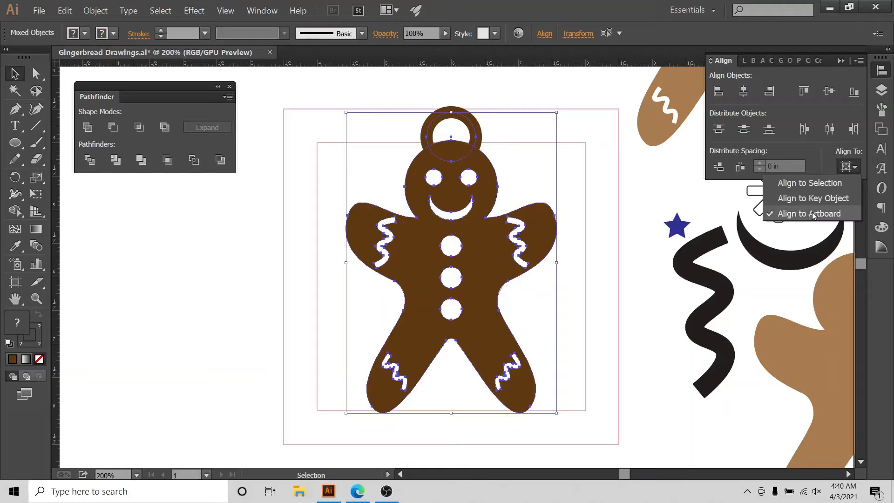
{"action": "left_click", "coordinate": [813, 213]}
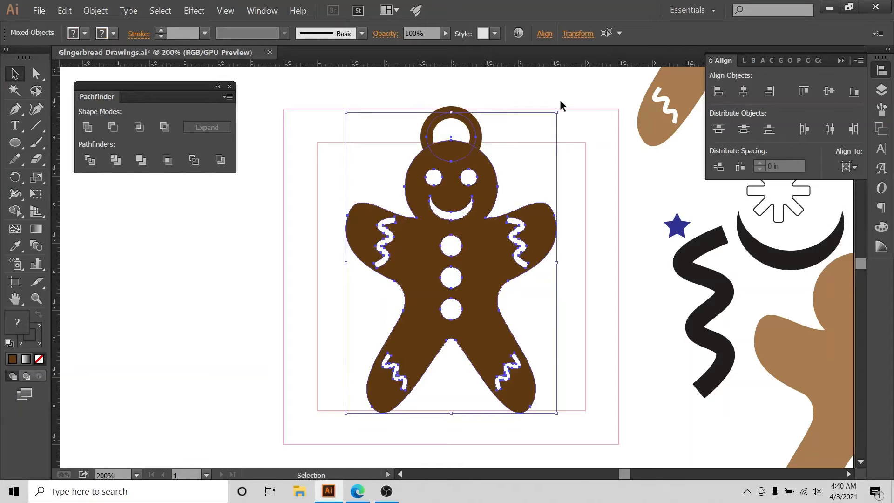
{"action": "left_click", "coordinate": [505, 100]}
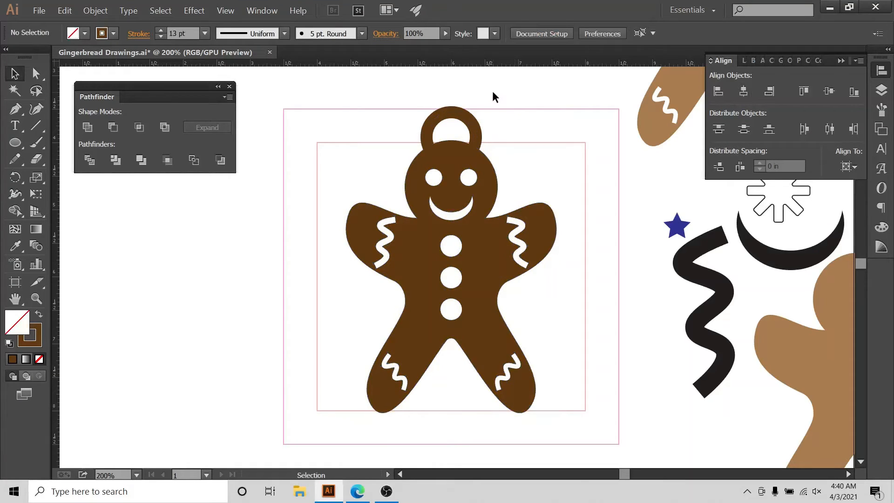
{"action": "left_click_drag", "start_coordinate": [493, 92], "coordinate": [385, 252]}
{"action": "left_click", "coordinate": [428, 90]}
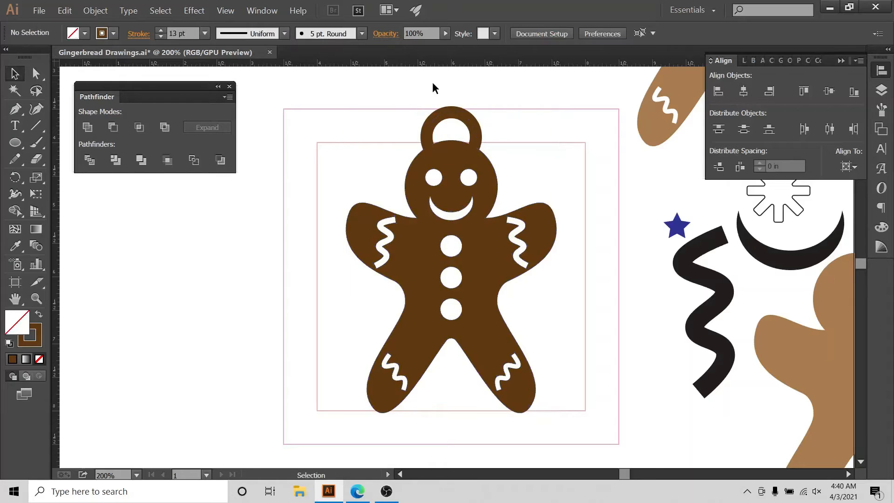
Expand the hanging ring's fill and stroke into a filled shape.
{"action": "left_click", "coordinate": [449, 117]}
{"action": "left_click", "coordinate": [96, 10]}
{"action": "left_click", "coordinate": [119, 119]}
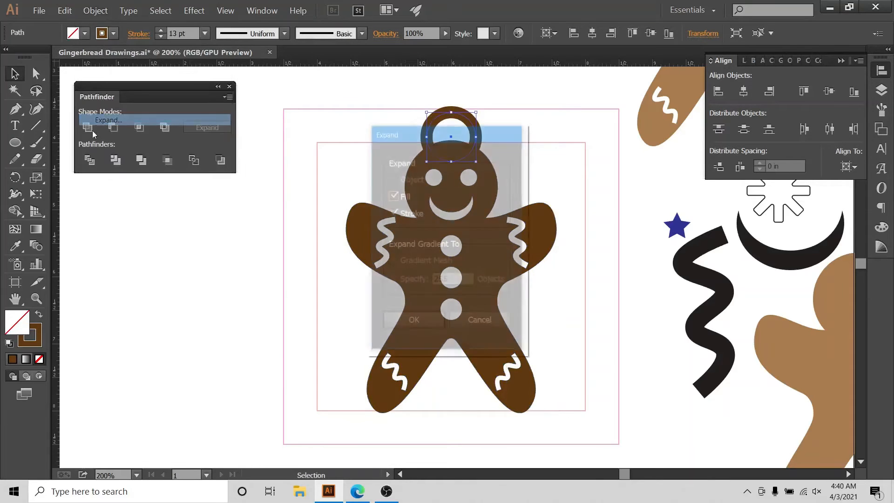
{"action": "left_click", "coordinate": [410, 322]}
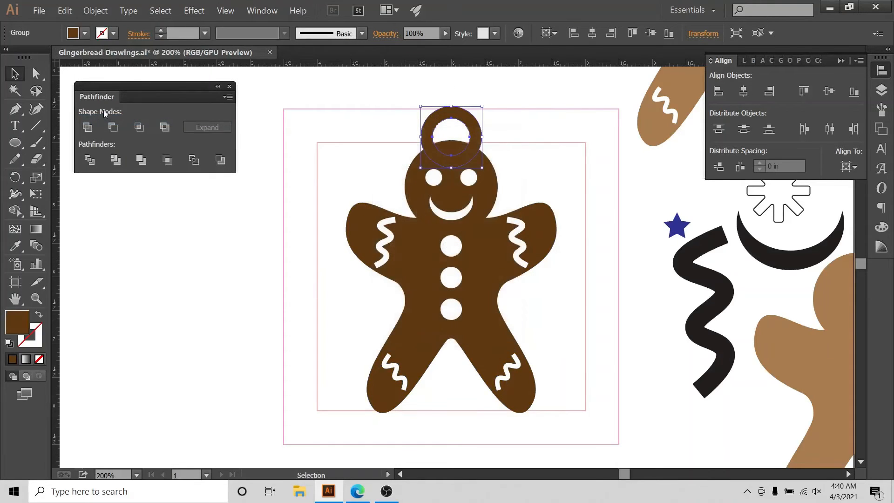
Merge the expanded ring and the dark brown gingerbread man into one shape with Pathfinder.
{"action": "left_click", "coordinate": [87, 126]}
{"action": "left_click", "coordinate": [413, 117]}
{"action": "left_click", "coordinate": [446, 161]}
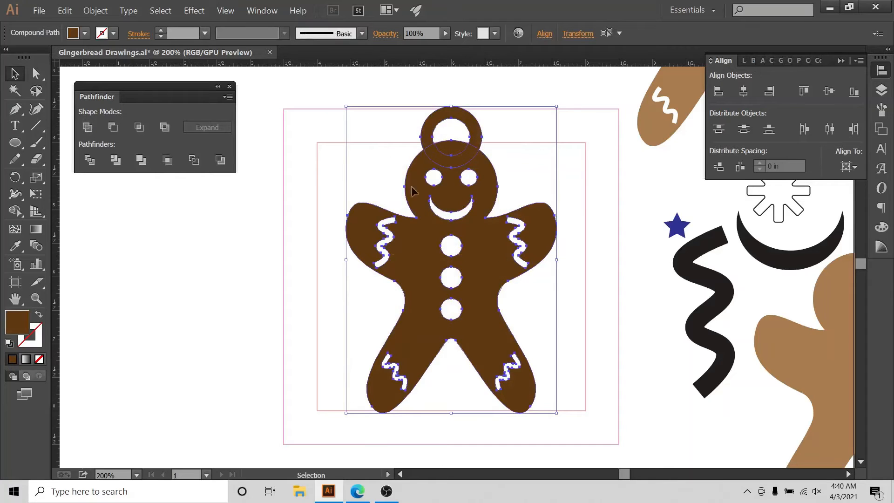
{"action": "left_click", "coordinate": [848, 166]}
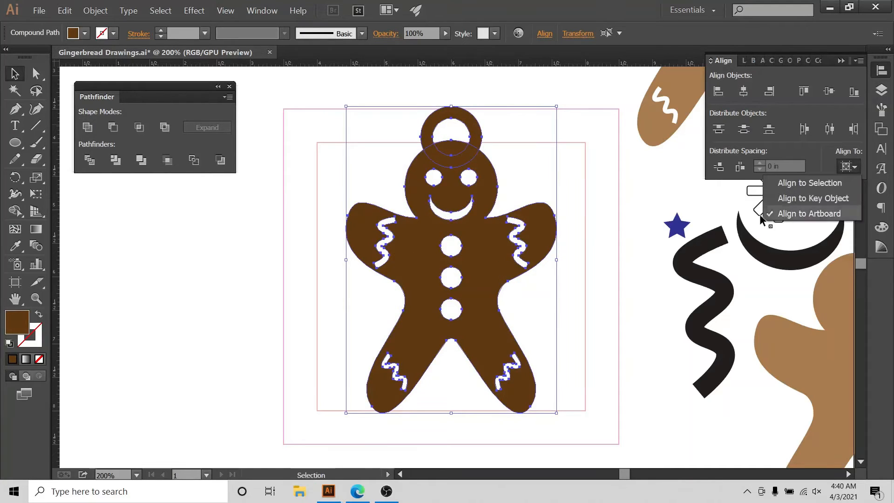
{"action": "left_click", "coordinate": [348, 85]}
{"action": "left_click", "coordinate": [445, 232]}
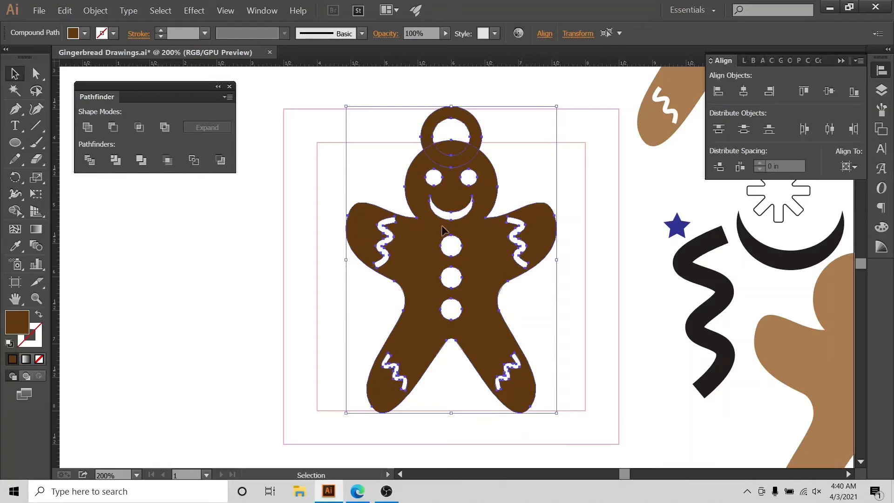
{"action": "left_click", "coordinate": [95, 10]}
{"action": "key", "text": "Escape"}
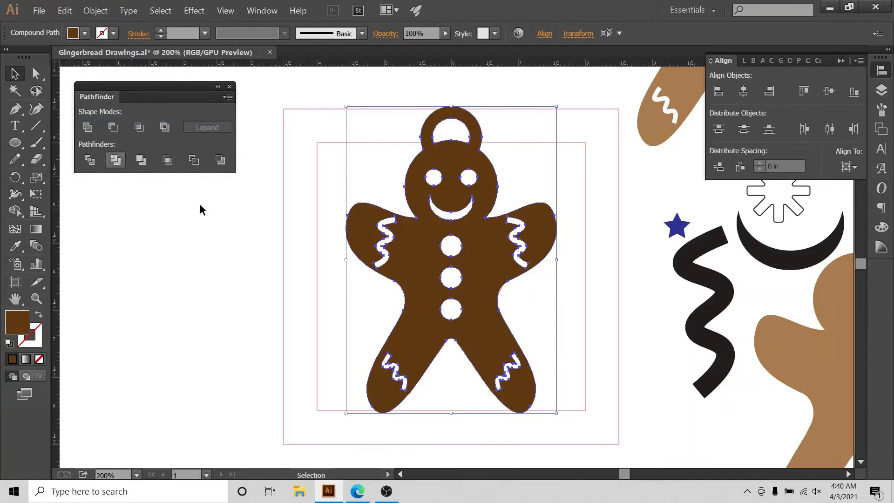
{"action": "left_click", "coordinate": [272, 280]}
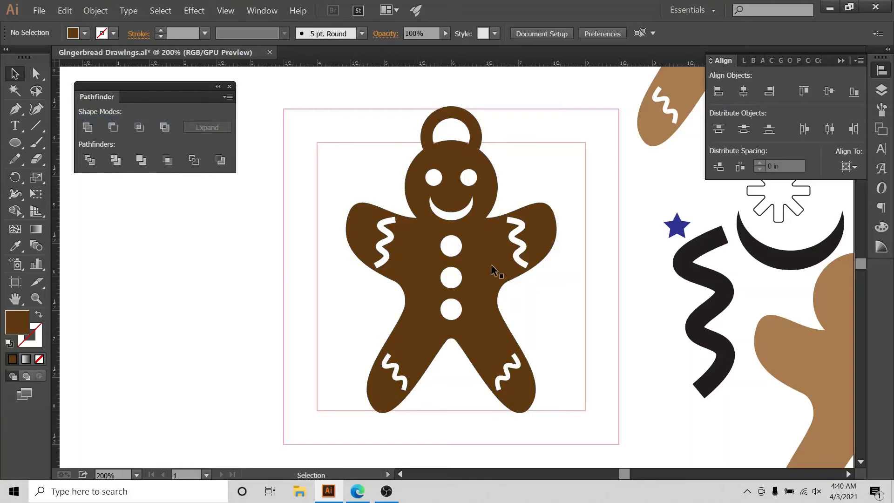
Move the finished dark brown ornament out of the guide square to the artboard's left edge.
{"action": "left_click_drag", "start_coordinate": [491, 263], "coordinate": [139, 295]}
{"action": "key", "text": "ctrl+minus"}
{"action": "key", "text": "ctrl+minus"}
{"action": "key", "text": "ctrl+minus"}
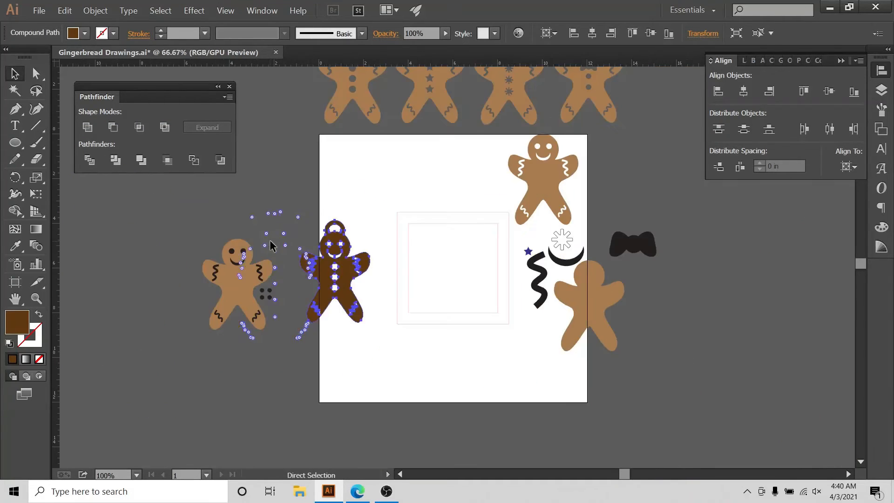
{"action": "key", "text": "ctrl+shift+a"}
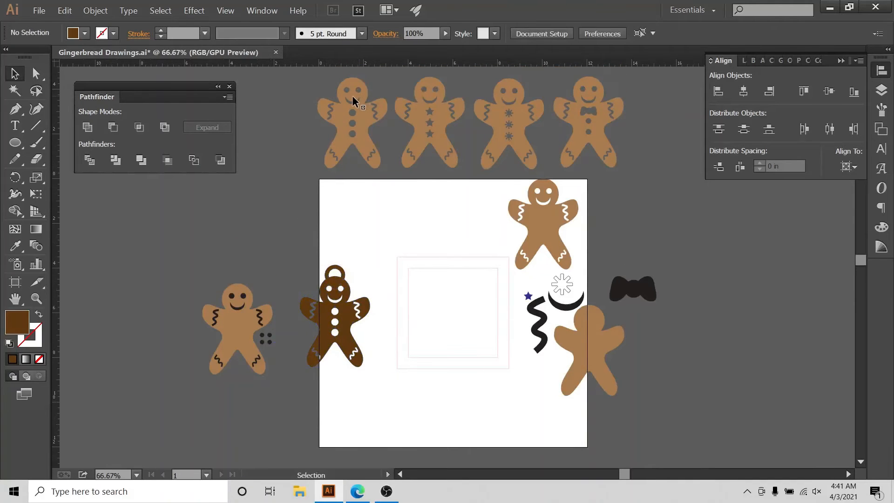
Bring the tan circle-button gingerbread man from above the artboard into the guide square, and shift the dark ornament farther up and left.
{"action": "left_click_drag", "start_coordinate": [352, 96], "coordinate": [624, 300]}
{"action": "key", "text": "ctrl+plus"}
{"action": "key", "text": "ctrl+plus"}
{"action": "key", "text": "ctrl+plus"}
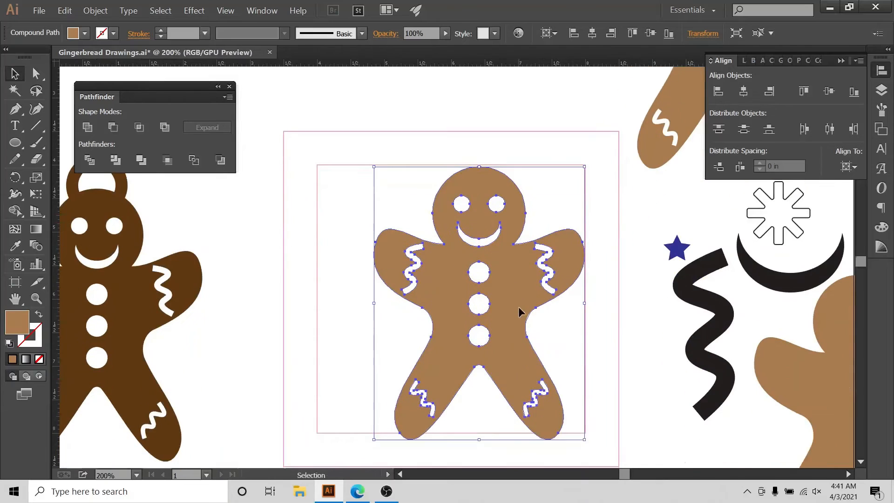
{"action": "left_click_drag", "start_coordinate": [513, 309], "coordinate": [497, 307]}
{"action": "left_click_drag", "start_coordinate": [120, 300], "coordinate": [82, 248]}
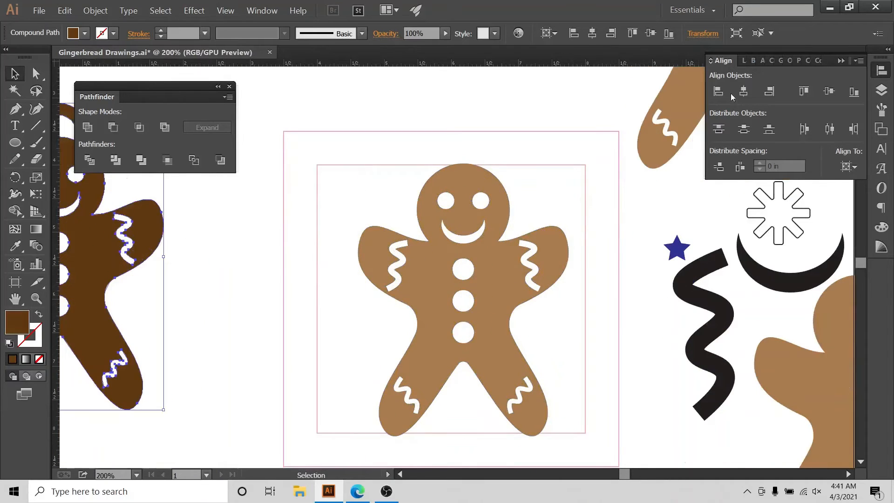
Center the tan circle-button gingerbread man horizontally and vertically on the artboard.
{"action": "left_click_drag", "start_coordinate": [512, 135], "coordinate": [484, 195]}
{"action": "left_click", "coordinate": [741, 92]}
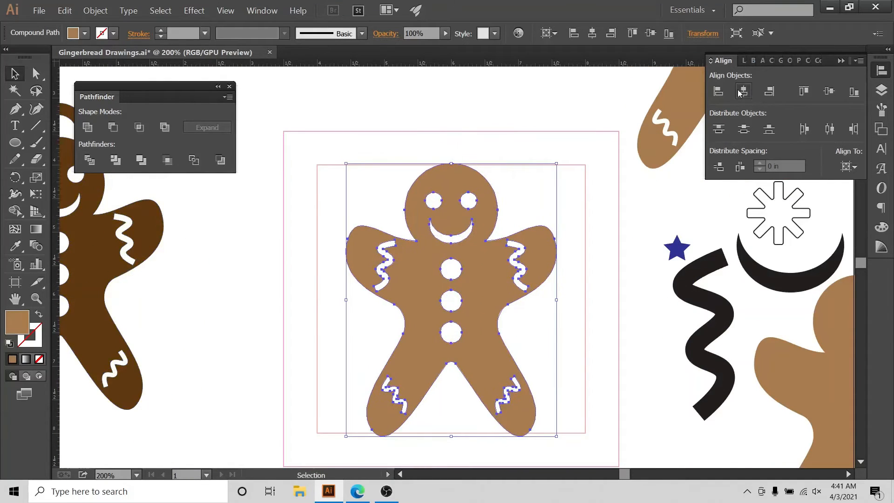
{"action": "left_click", "coordinate": [829, 91]}
{"action": "left_click", "coordinate": [403, 125]}
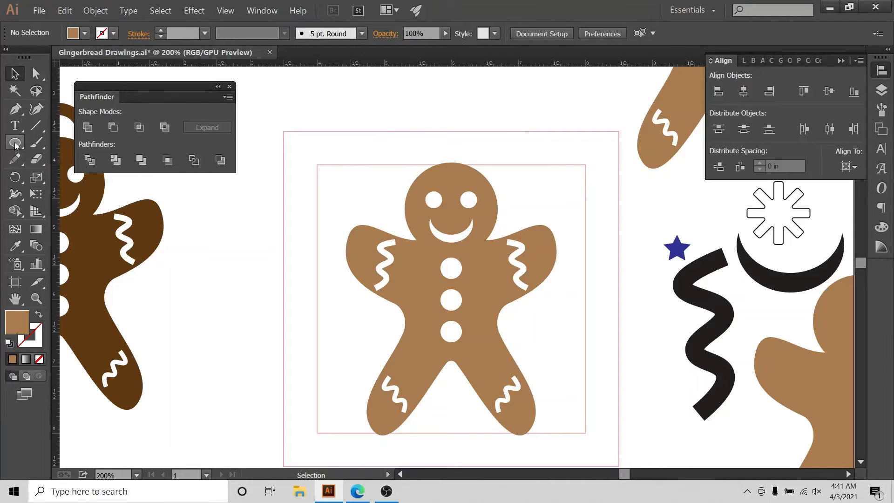
Draw an unfilled circle with an 18 pt tan stroke around the gingerbread man, overlapping his head and feet.
{"action": "left_click", "coordinate": [15, 144]}
{"action": "left_click", "coordinate": [39, 313]}
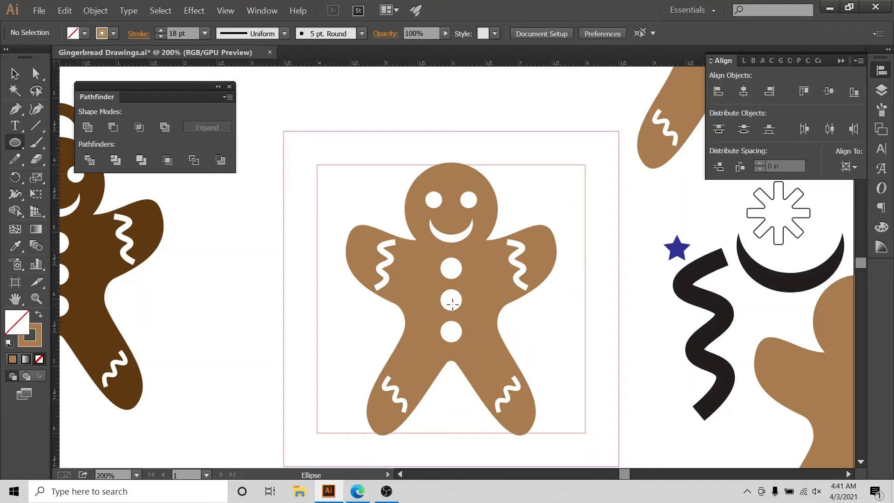
{"action": "left_click_drag", "start_coordinate": [452, 304], "coordinate": [569, 445]}
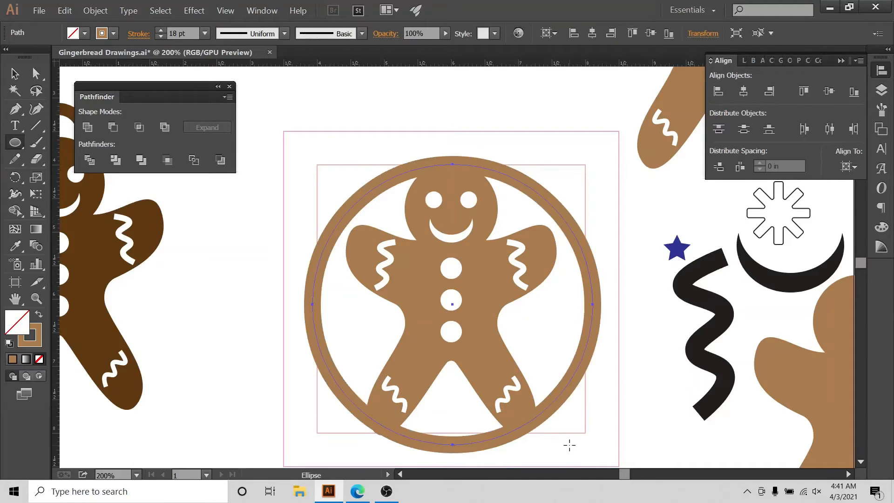
Increase the stroke weight of the large surrounding circle to 20 pt.
{"action": "left_click", "coordinate": [14, 73]}
{"action": "left_click", "coordinate": [579, 193]}
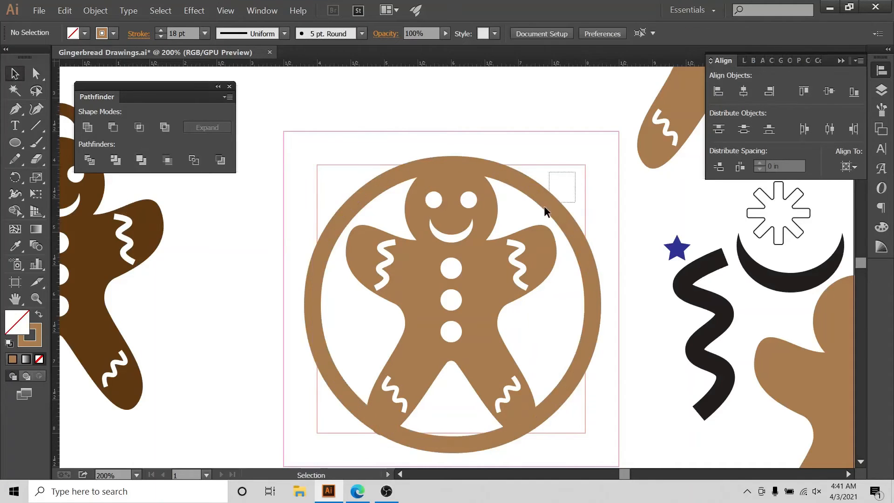
{"action": "left_click_drag", "start_coordinate": [544, 206], "coordinate": [544, 207]}
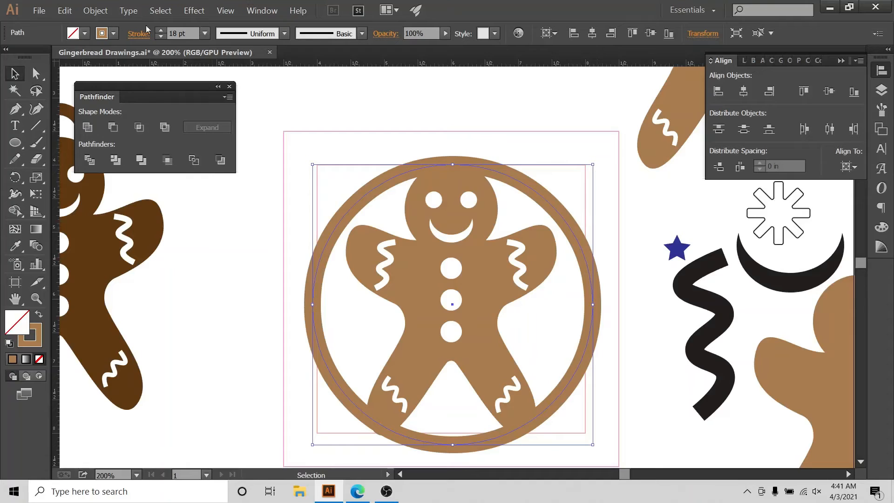
{"action": "left_click", "coordinate": [161, 31]}
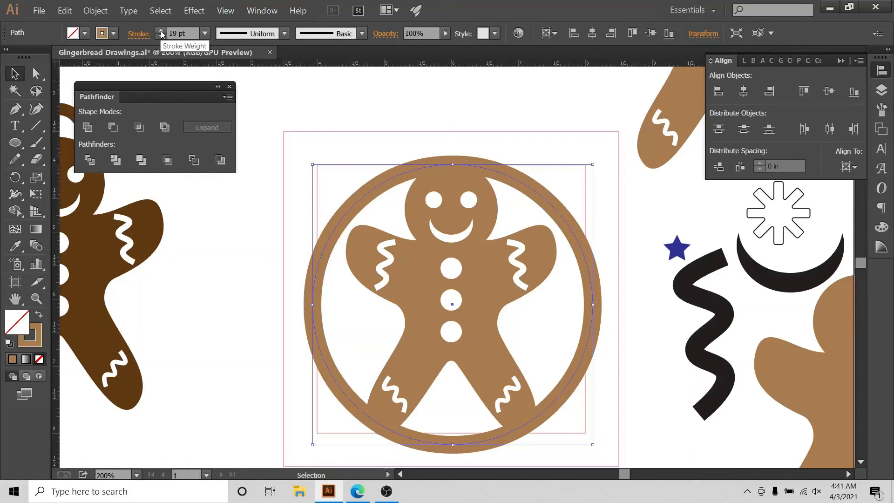
{"action": "left_click", "coordinate": [161, 31]}
{"action": "left_click", "coordinate": [375, 126]}
{"action": "left_click", "coordinate": [380, 183]}
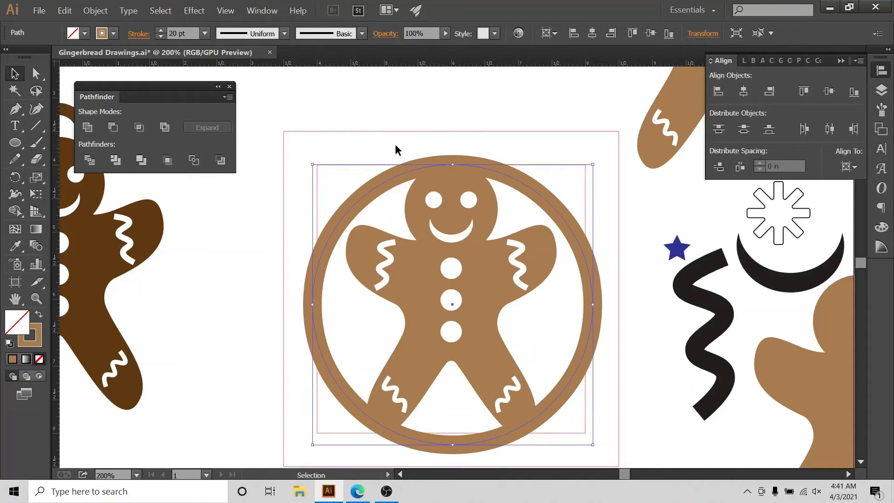
Align the large ring and the gingerbread man to the artboard's center both horizontally and vertically.
{"action": "left_click_drag", "start_coordinate": [525, 130], "coordinate": [471, 173]}
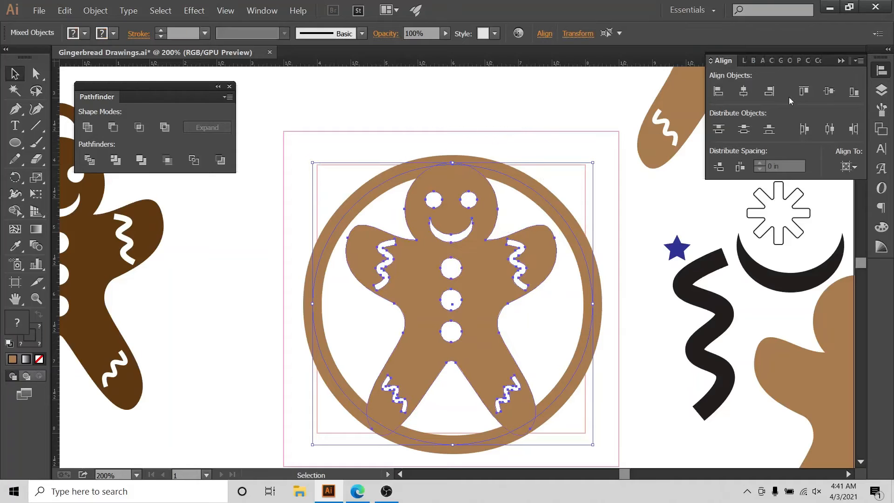
{"action": "left_click", "coordinate": [743, 91]}
{"action": "left_click", "coordinate": [829, 92]}
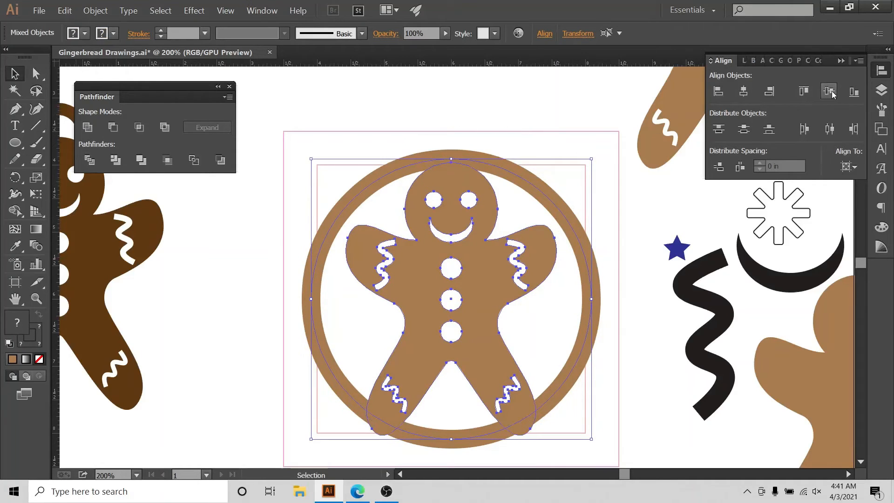
{"action": "left_click", "coordinate": [532, 93]}
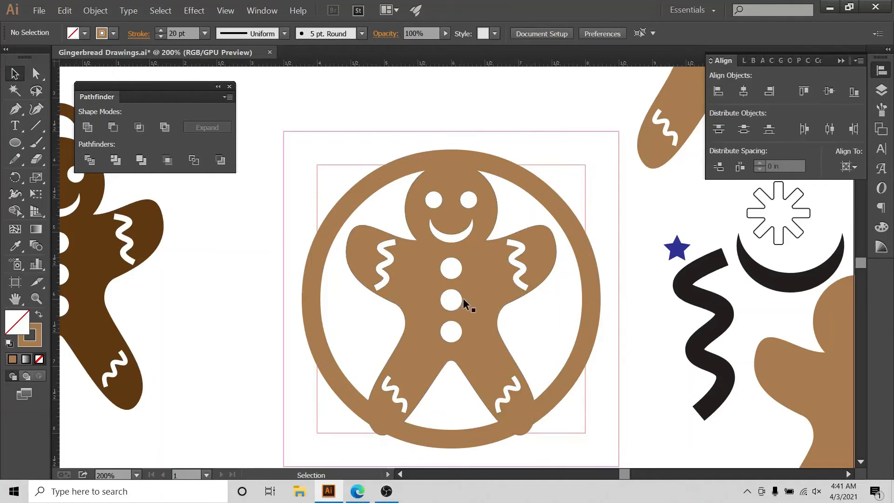
Shrink the gingerbread man slightly and nudge him upward, keeping his head and feet overlapping the large ring.
{"action": "left_click", "coordinate": [488, 260]}
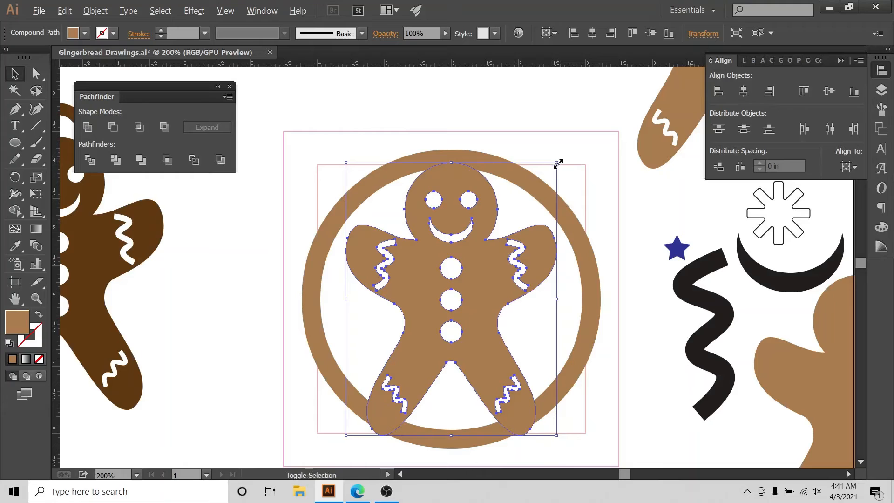
{"action": "left_click", "coordinate": [644, 344]}
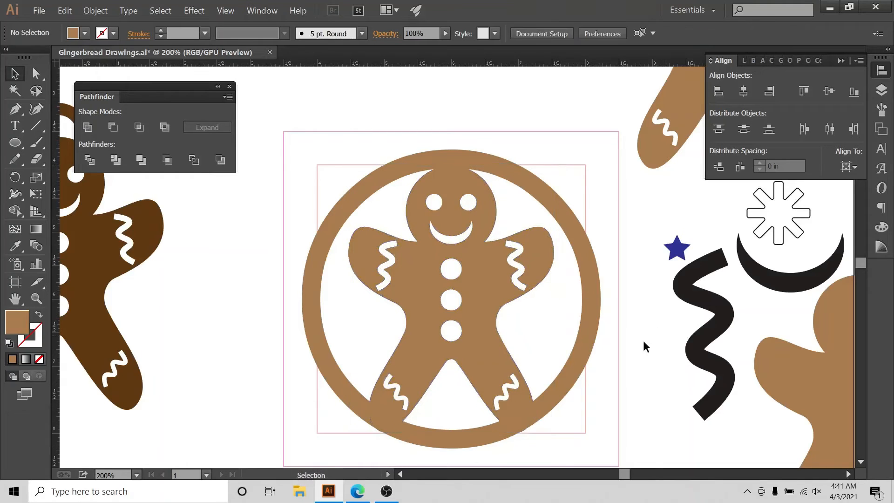
{"action": "left_click", "coordinate": [473, 275]}
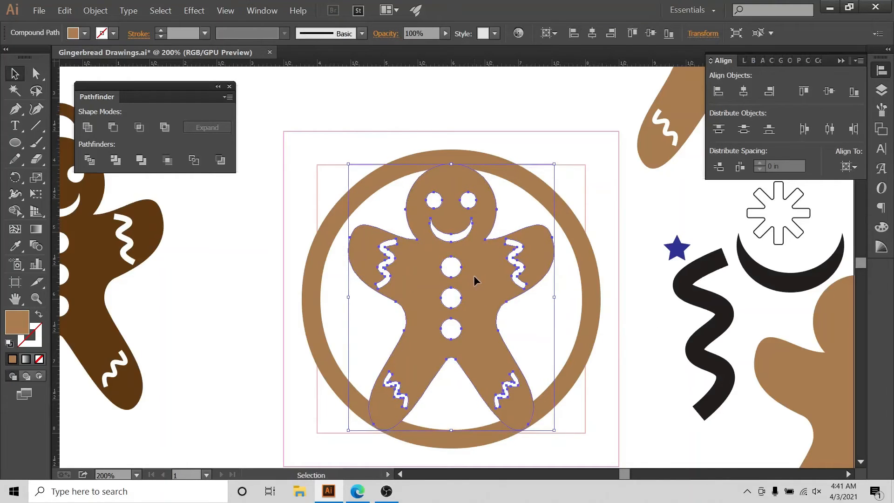
{"action": "key", "text": "Up"}
{"action": "key", "text": "Up"}
{"action": "key", "text": "Up"}
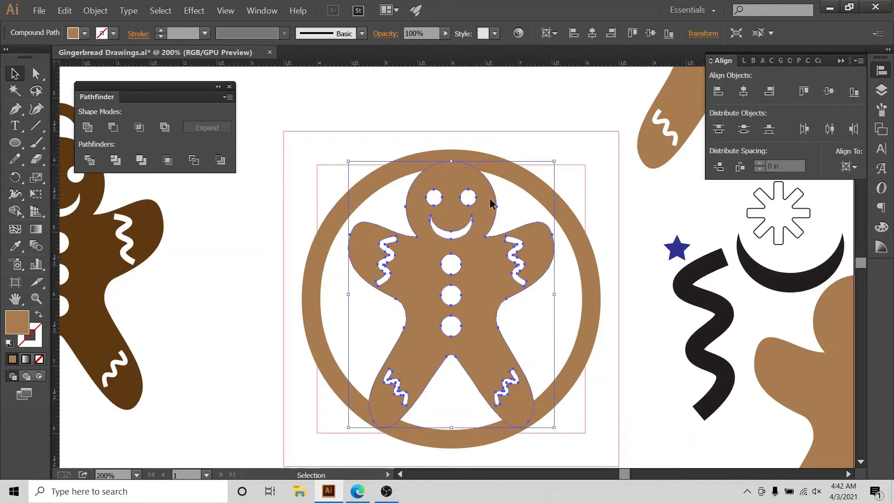
{"action": "left_click", "coordinate": [486, 124]}
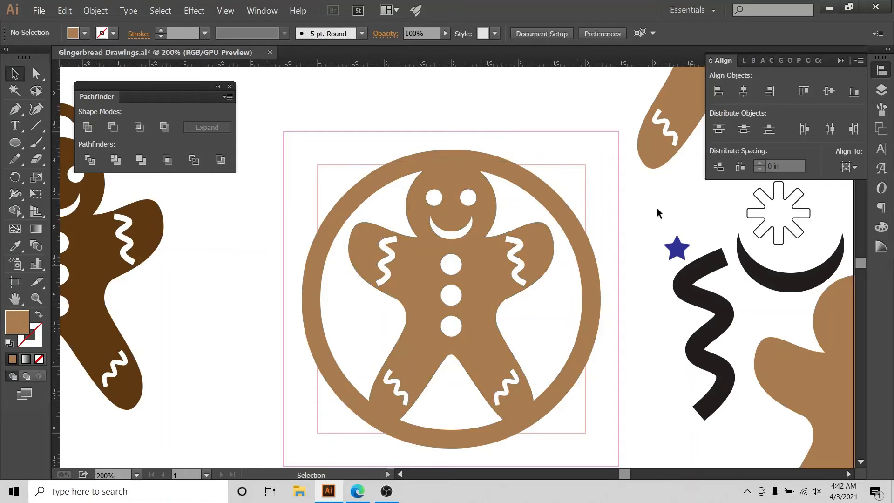
With the large ring and gingerbread man selected, set the alignment reference to the artboard.
{"action": "left_click_drag", "start_coordinate": [473, 125], "coordinate": [389, 393]}
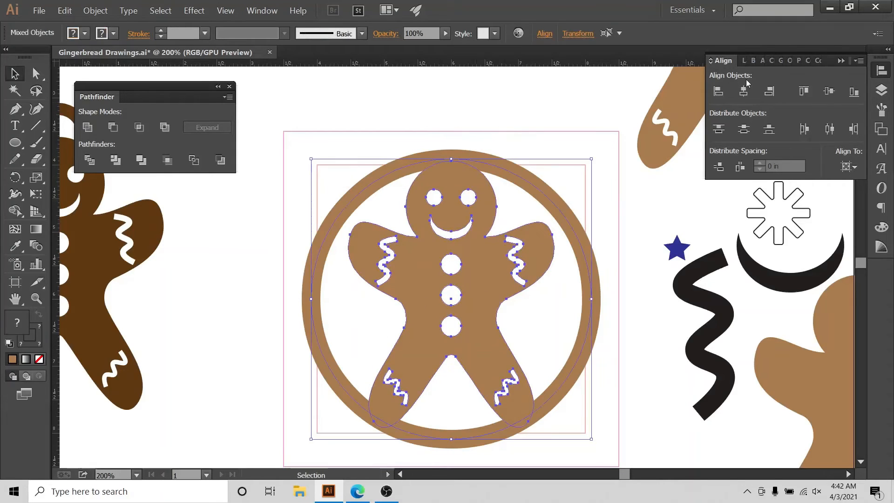
{"action": "left_click", "coordinate": [848, 167]}
{"action": "left_click", "coordinate": [813, 213]}
{"action": "left_click", "coordinate": [535, 110]}
{"action": "scroll", "coordinate": [399, 214], "scroll_direction": "up", "scroll_amount": 1}
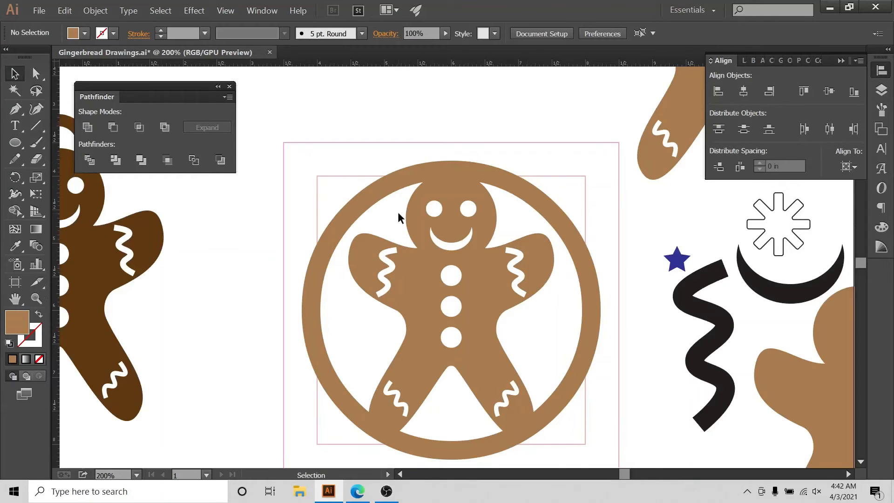
Draw a tan rounded rectangle as an ornament cap, overlapping the upper edge of the large ring.
{"action": "left_click", "coordinate": [15, 143]}
{"action": "left_click_drag", "start_coordinate": [14, 147], "coordinate": [68, 159]}
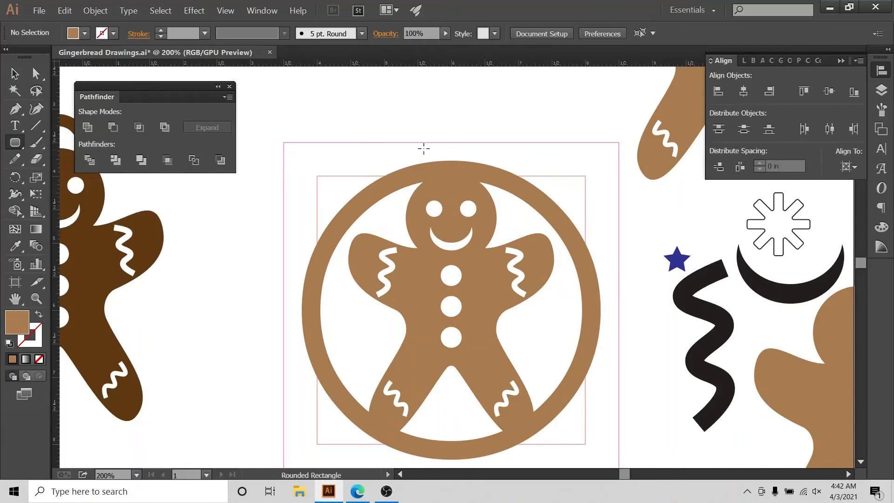
{"action": "left_click_drag", "start_coordinate": [412, 143], "coordinate": [492, 174]}
{"action": "key", "text": "v"}
{"action": "left_click", "coordinate": [501, 133]}
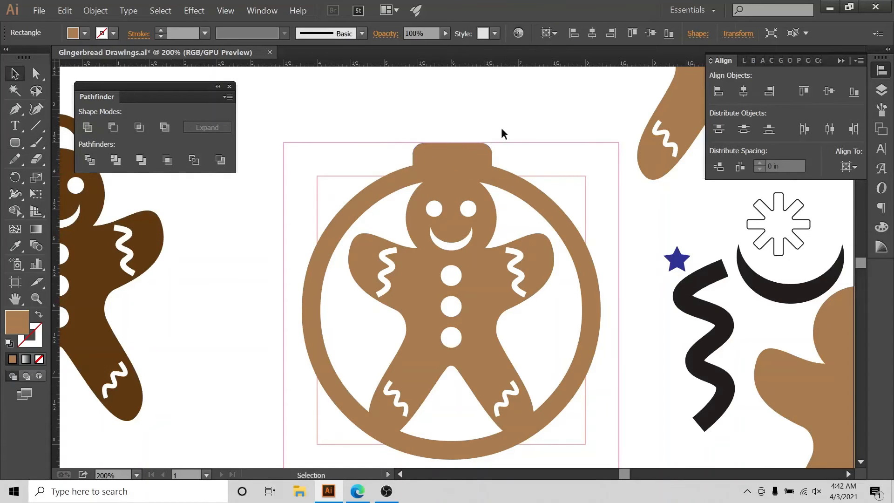
Center the rounded cap, ring and gingerbread man horizontally on the artboard.
{"action": "left_click_drag", "start_coordinate": [393, 110], "coordinate": [470, 172]}
{"action": "left_click", "coordinate": [743, 91]}
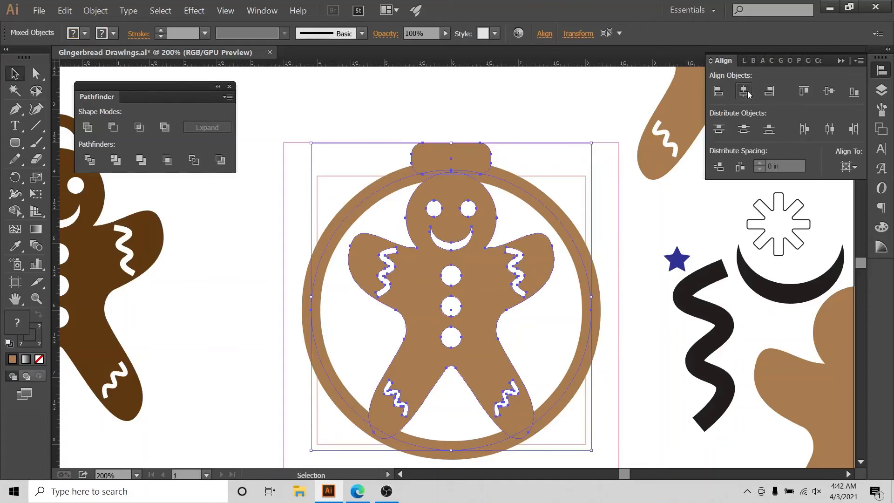
{"action": "left_click", "coordinate": [404, 112]}
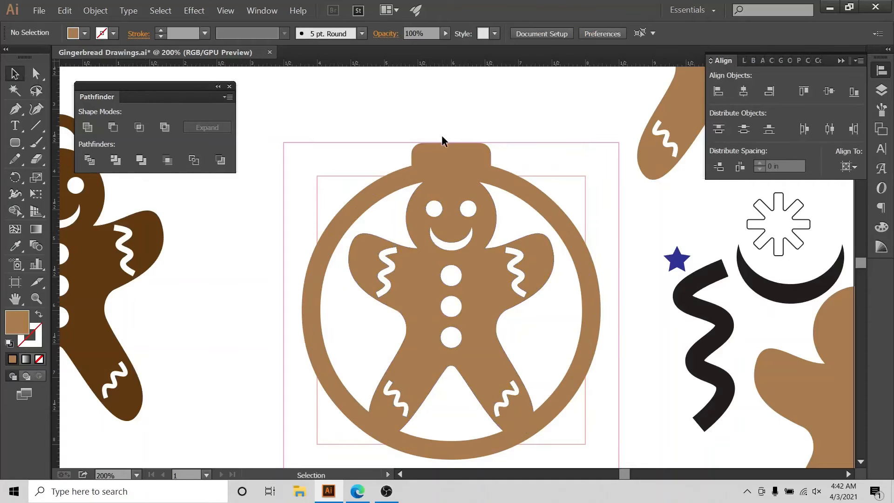
Draw a circle overlapping the top of the cap as a hanging loop, with a tan stroke and no fill.
{"action": "left_click", "coordinate": [15, 142]}
{"action": "left_click", "coordinate": [71, 178]}
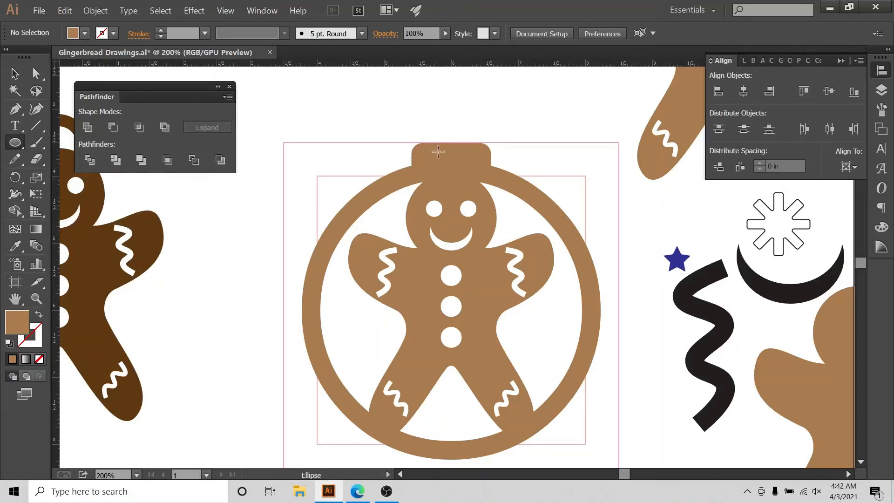
{"action": "left_click_drag", "start_coordinate": [421, 102], "coordinate": [484, 169]}
{"action": "left_click", "coordinate": [39, 314]}
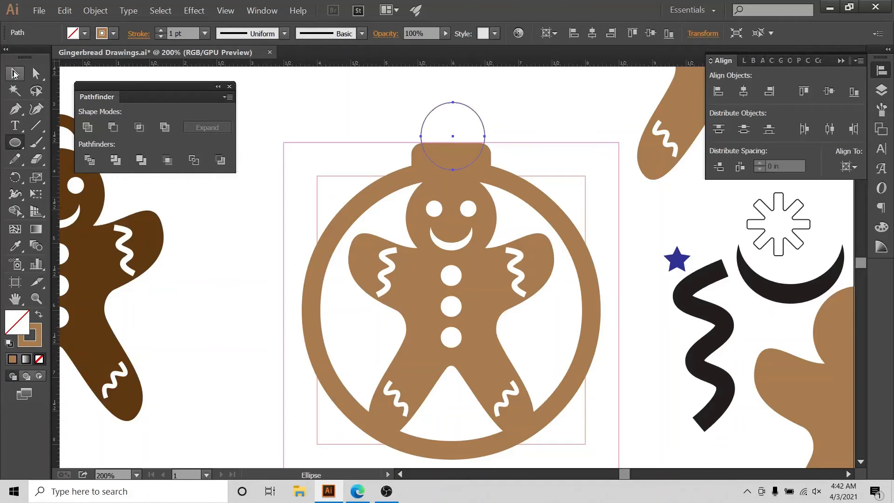
Set the hanging loop's stroke weight to 14 pt, then shrink the loop and lower it onto the cap.
{"action": "left_click", "coordinate": [15, 74]}
{"action": "left_click", "coordinate": [161, 32]}
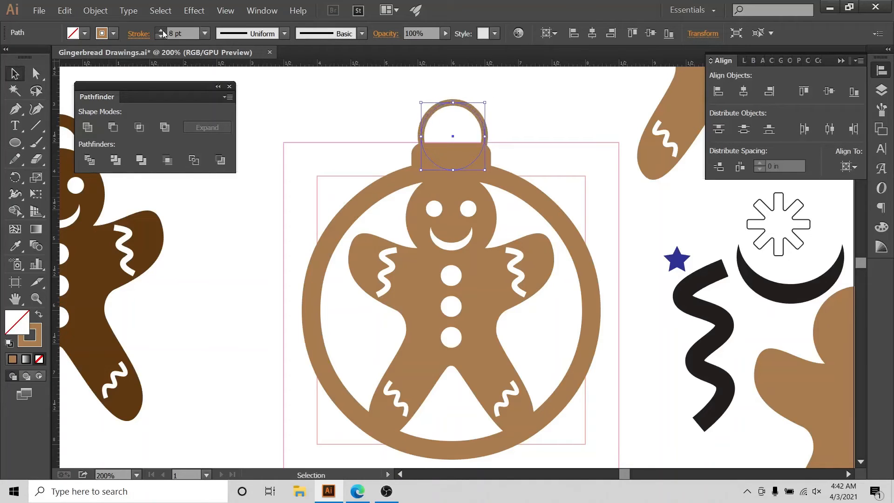
{"action": "left_click", "coordinate": [162, 31]}
{"action": "left_click", "coordinate": [162, 32]}
{"action": "left_click", "coordinate": [162, 31]}
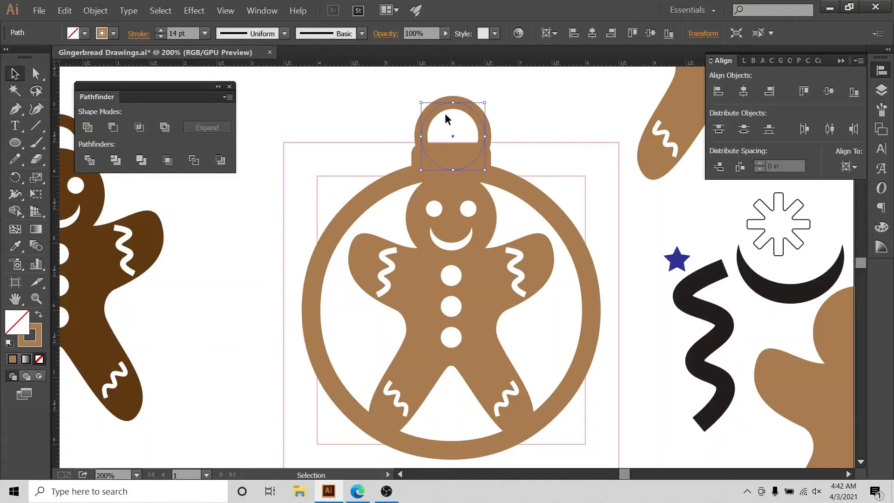
{"action": "left_click_drag", "start_coordinate": [484, 101], "coordinate": [485, 115]}
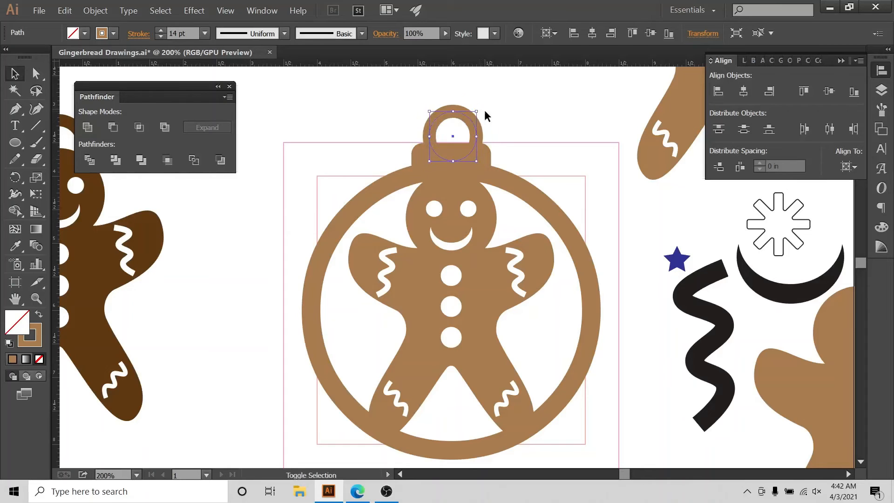
{"action": "left_click", "coordinate": [484, 110]}
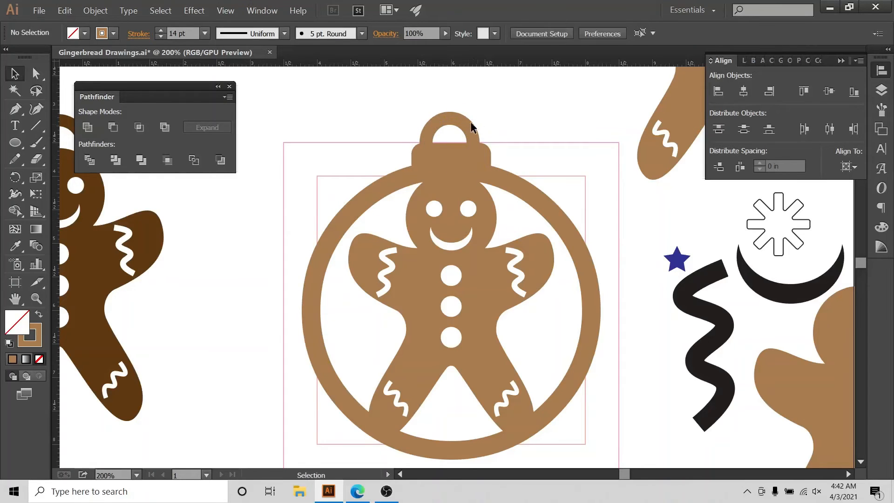
Center the hanging loop, cap, ring and gingerbread man horizontally on the artboard.
{"action": "left_click_drag", "start_coordinate": [490, 119], "coordinate": [329, 443]}
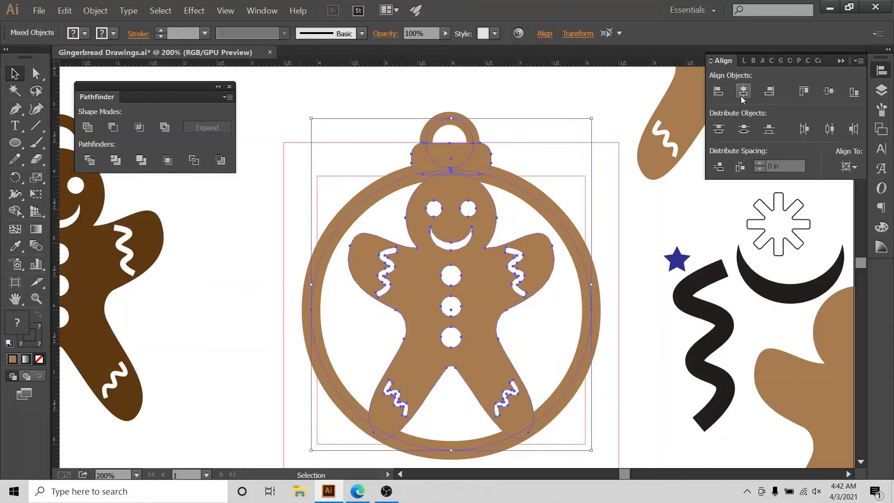
{"action": "left_click", "coordinate": [742, 93]}
{"action": "left_click", "coordinate": [848, 167]}
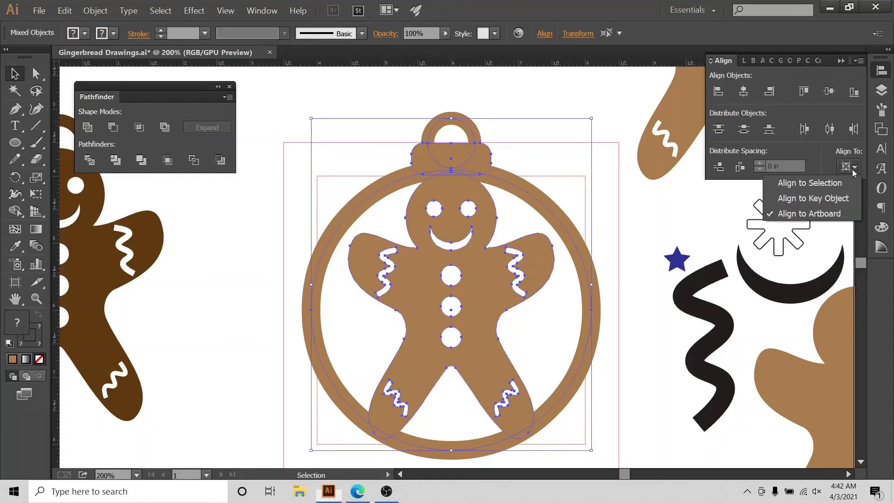
{"action": "left_click", "coordinate": [459, 90]}
{"action": "left_click", "coordinate": [419, 235]}
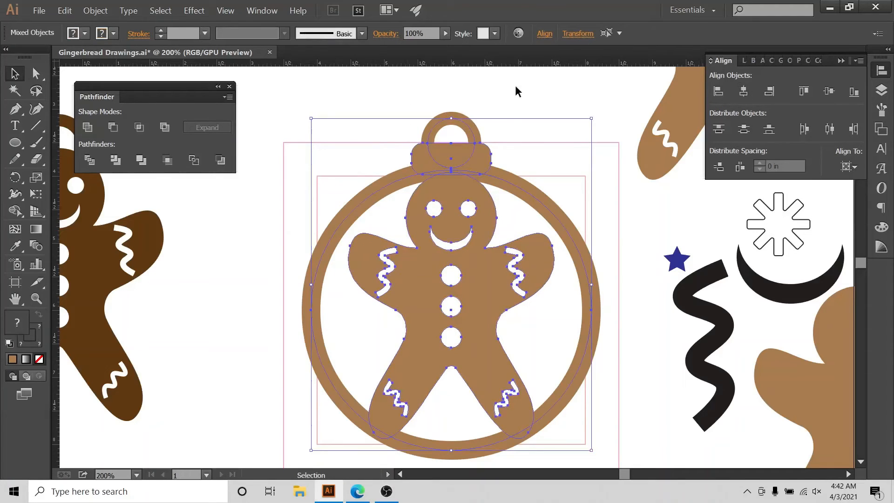
{"action": "left_click", "coordinate": [509, 118]}
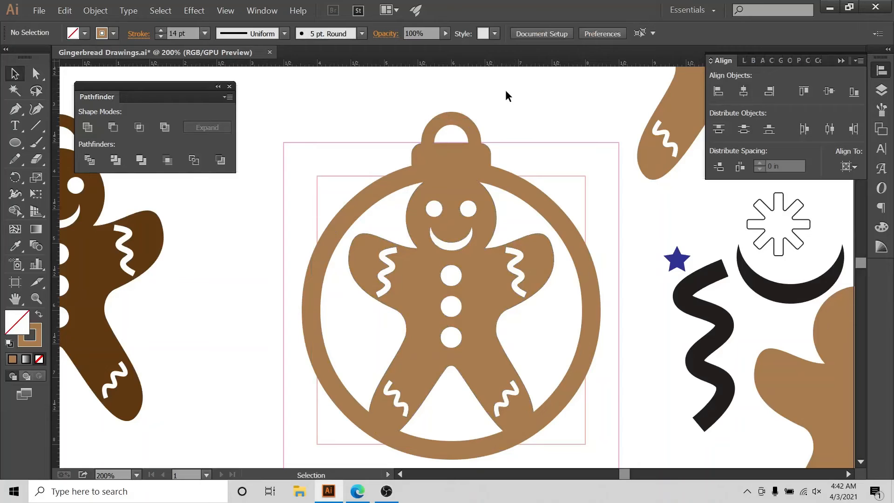
Expand the fill and stroke of all the ornament pieces into filled shapes.
{"action": "left_click_drag", "start_coordinate": [525, 91], "coordinate": [329, 392]}
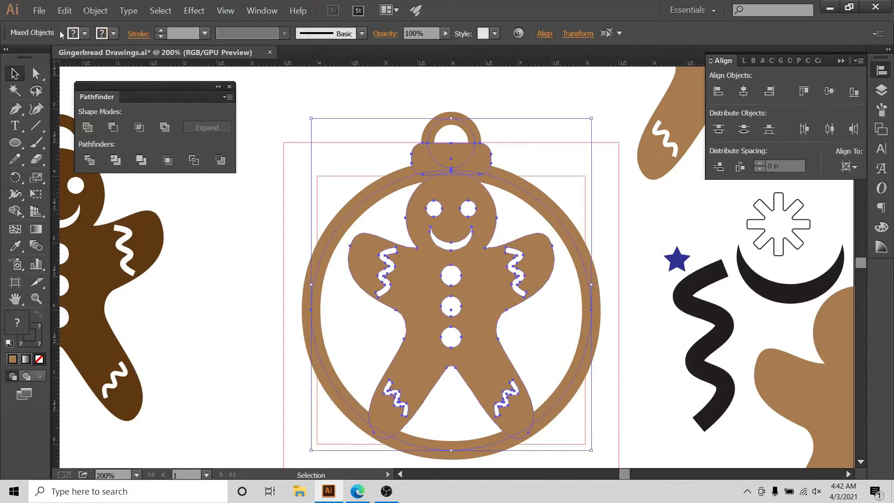
{"action": "left_click", "coordinate": [95, 10]}
{"action": "left_click", "coordinate": [110, 120]}
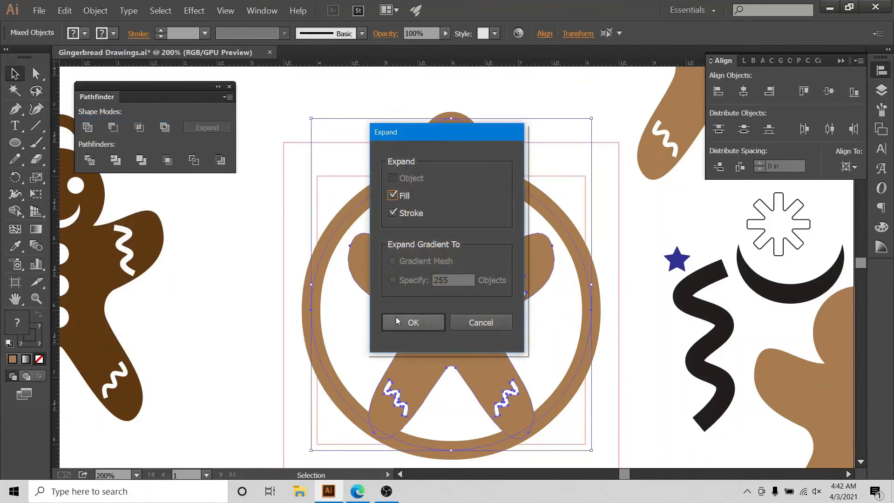
{"action": "left_click", "coordinate": [397, 321]}
{"action": "left_click", "coordinate": [468, 93]}
Unite the expanded loop, cap, ring and gingerbread man into a single shape.
{"action": "left_click", "coordinate": [448, 269]}
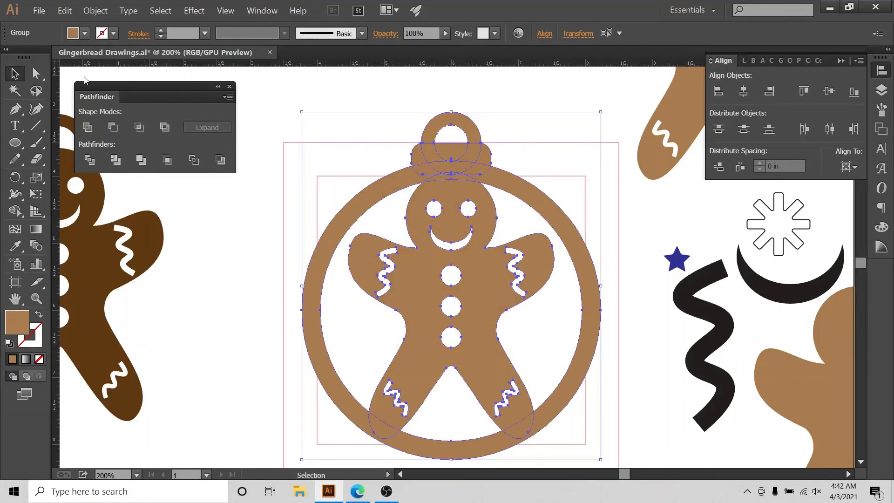
{"action": "left_click", "coordinate": [96, 11]}
{"action": "left_click", "coordinate": [112, 119]}
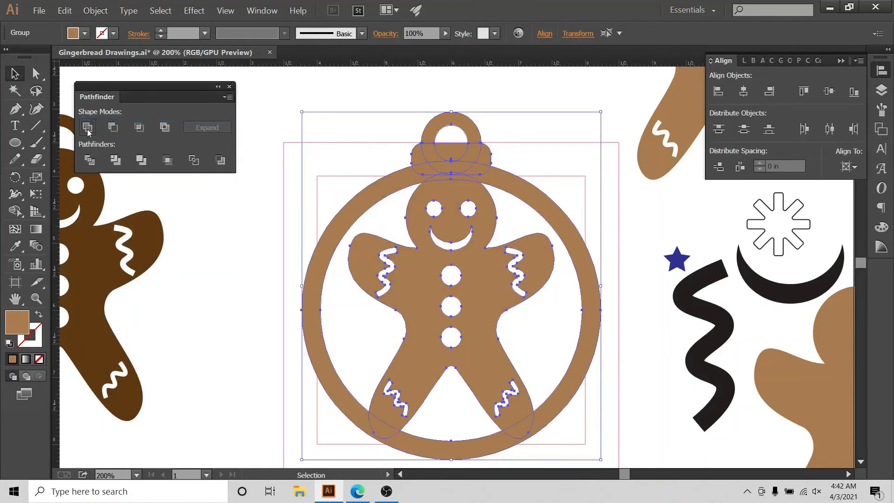
{"action": "left_click", "coordinate": [88, 129]}
{"action": "left_click", "coordinate": [428, 90]}
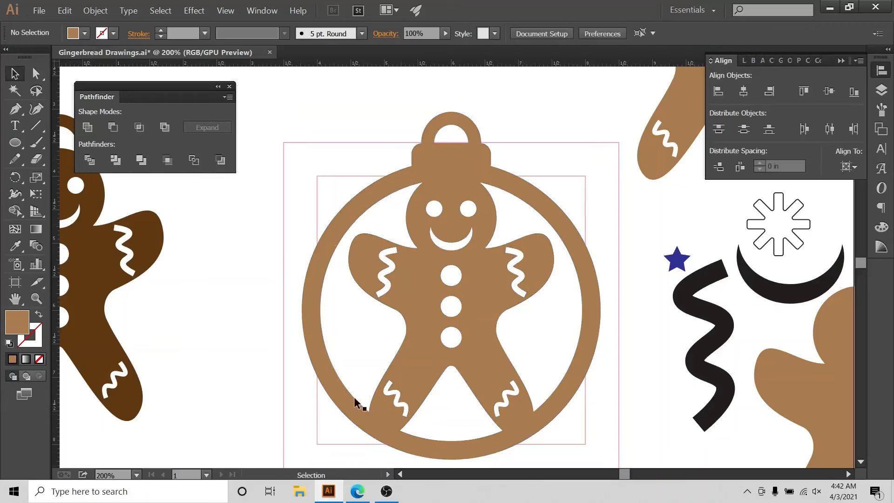
Draw a small five-pointed star with a red fill and no stroke on the ornament's cap.
{"action": "left_click", "coordinate": [15, 143]}
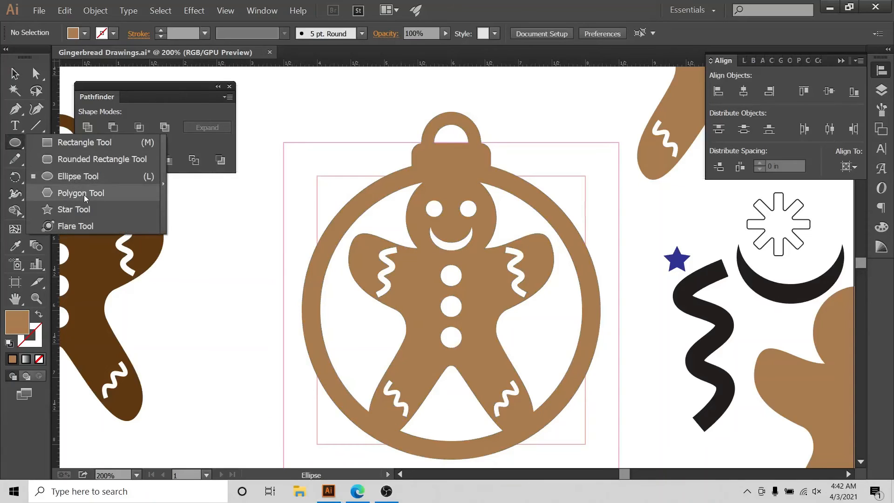
{"action": "left_click", "coordinate": [85, 33]}
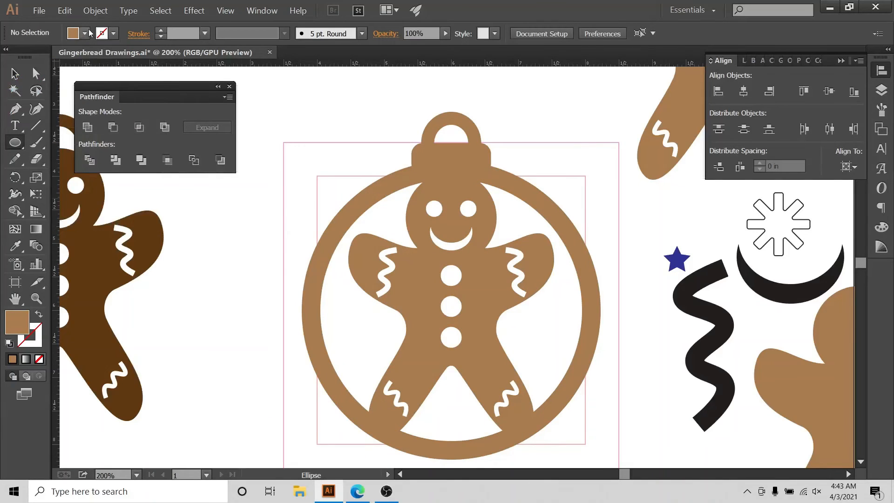
{"action": "left_click", "coordinate": [86, 33]}
{"action": "left_click", "coordinate": [109, 58]}
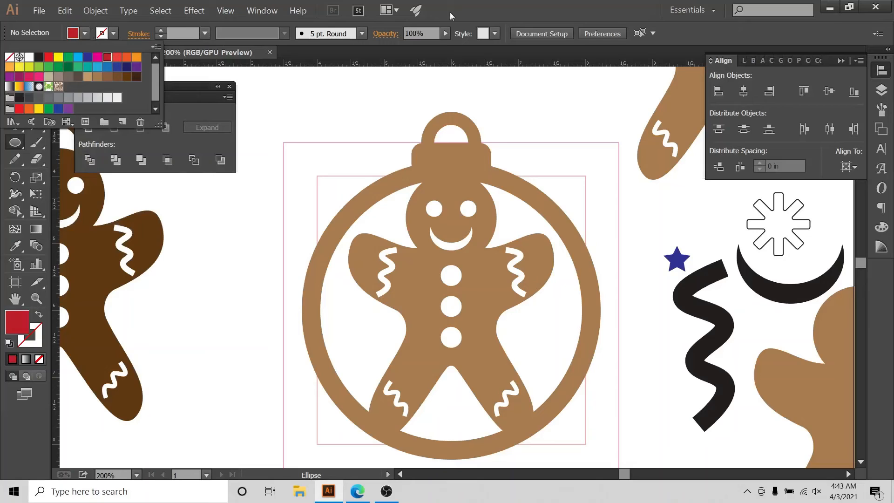
{"action": "left_click", "coordinate": [21, 145]}
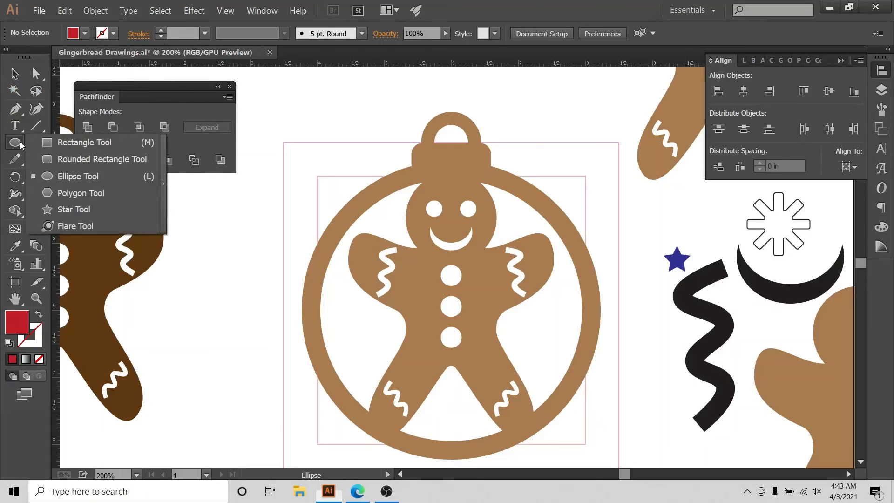
{"action": "left_click", "coordinate": [74, 210]}
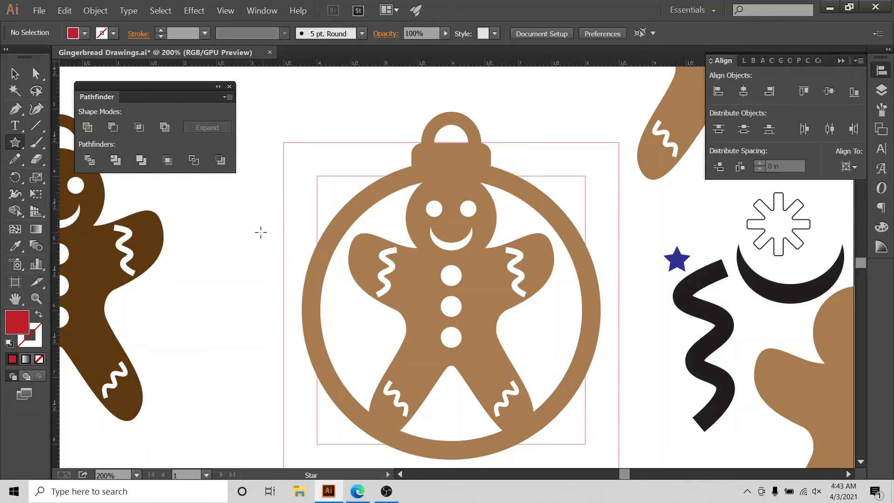
{"action": "left_click_drag", "start_coordinate": [253, 229], "coordinate": [450, 162]}
Center the red star and the merged ornament horizontally on the artboard.
{"action": "key", "text": "v"}
{"action": "left_click_drag", "start_coordinate": [499, 109], "coordinate": [702, 179]}
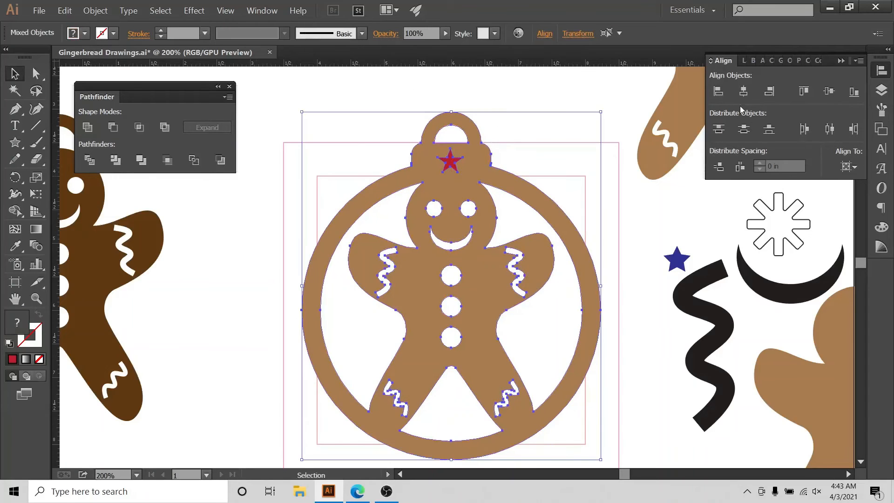
{"action": "left_click", "coordinate": [743, 92]}
{"action": "left_click", "coordinate": [484, 115]}
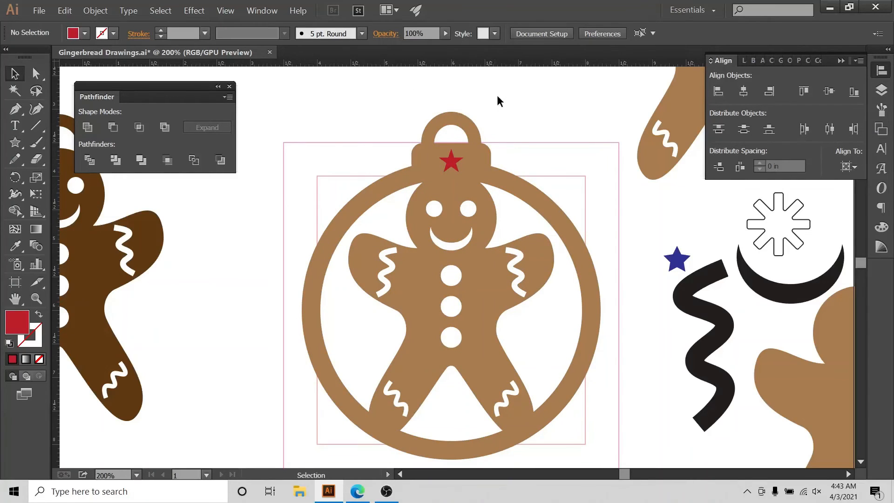
{"action": "left_click_drag", "start_coordinate": [498, 97], "coordinate": [492, 198]}
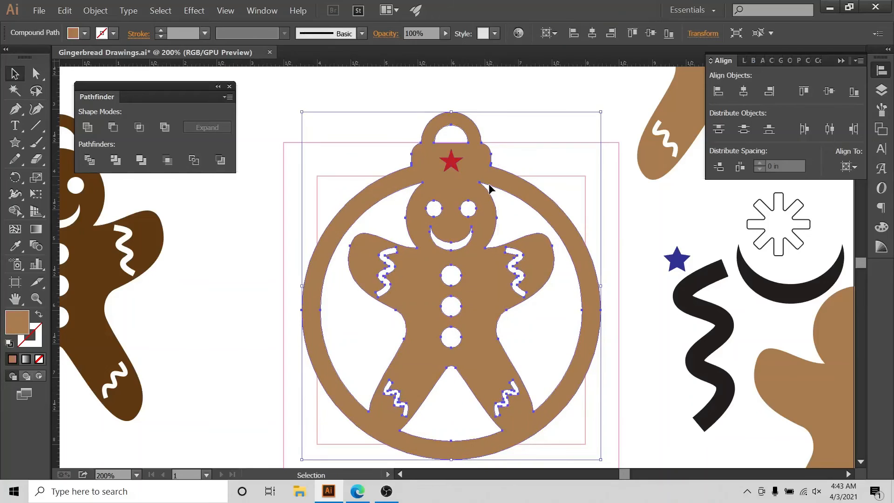
{"action": "left_click", "coordinate": [453, 166]}
{"action": "left_click", "coordinate": [496, 87]}
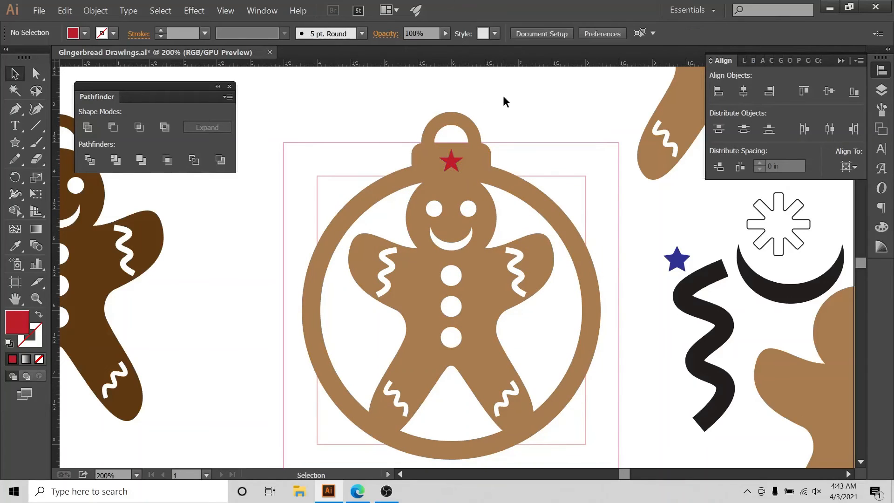
Subtract the red star from the merged ornament, leaving a star-shaped cutout in the cap.
{"action": "left_click_drag", "start_coordinate": [505, 101], "coordinate": [386, 349]}
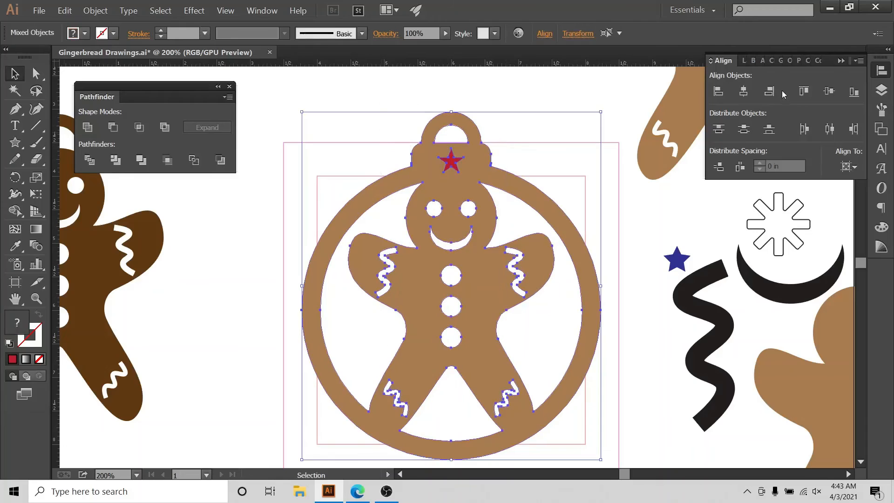
{"action": "left_click", "coordinate": [113, 127]}
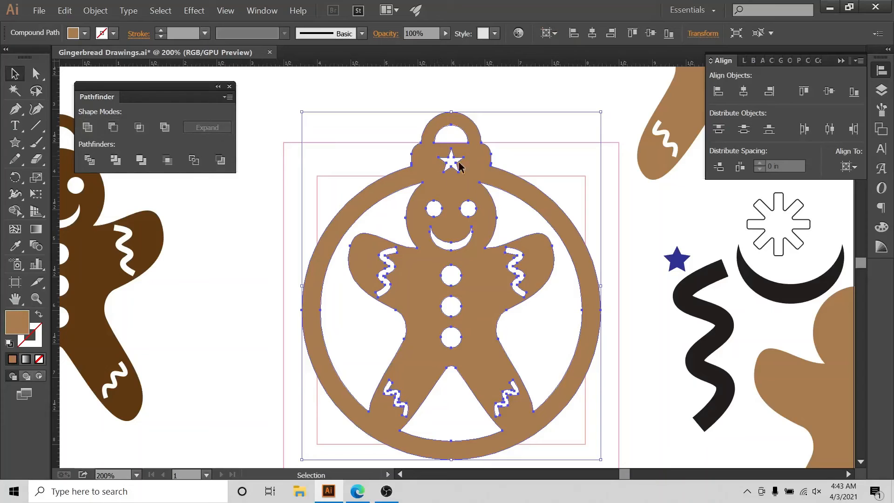
{"action": "left_click", "coordinate": [574, 103]}
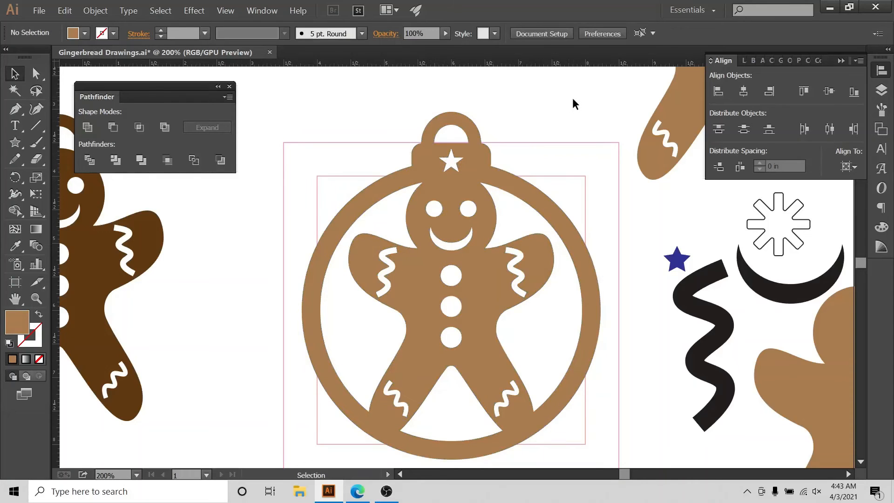
Fill both the plain gingerbread man ornament and the round framed ornament with dark brown.
{"action": "key", "text": "ctrl+minus"}
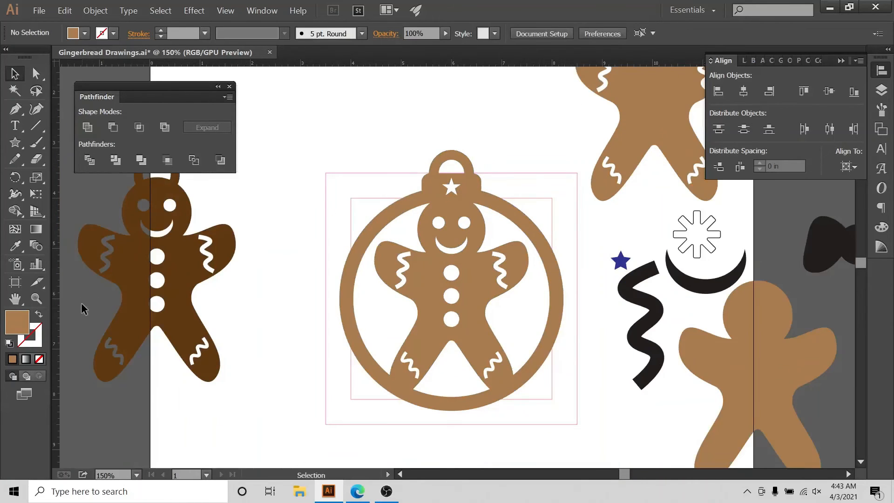
{"action": "left_click_drag", "start_coordinate": [81, 298], "coordinate": [533, 348]}
{"action": "left_click", "coordinate": [84, 35]}
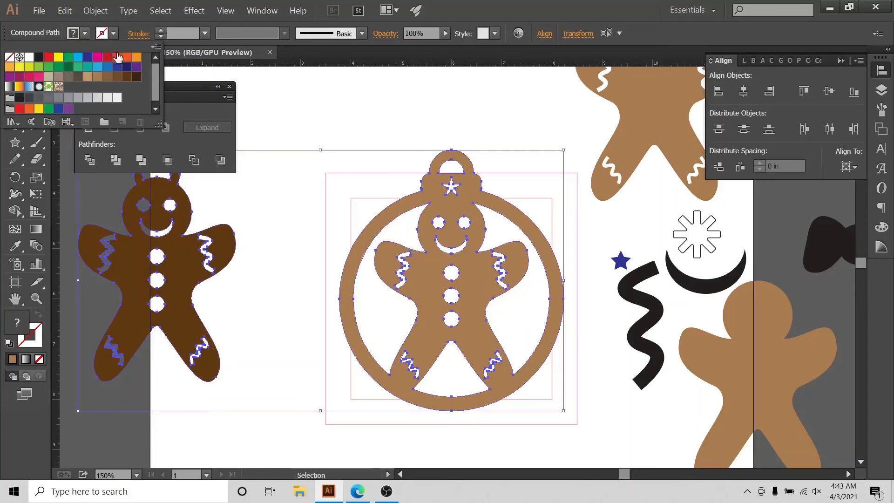
{"action": "left_click", "coordinate": [128, 79]}
{"action": "left_click", "coordinate": [281, 235]}
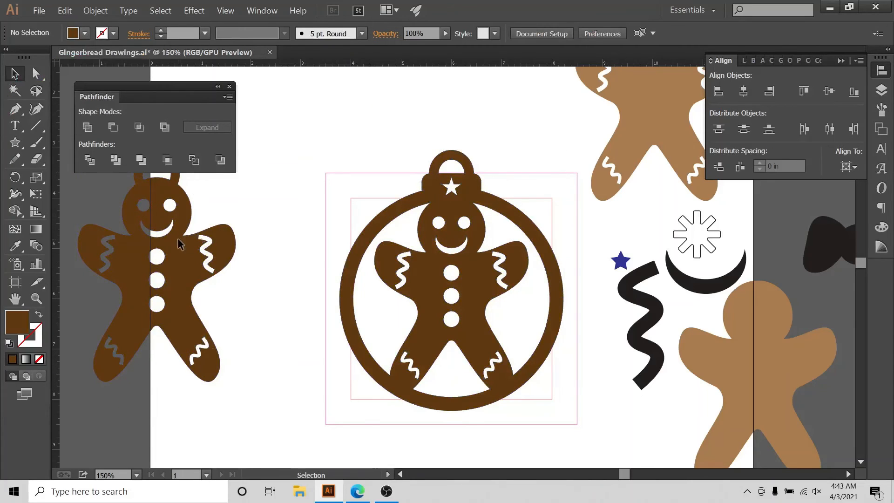
Move the plain gingerbread man ornament off the artboard and place a copy of the round ornament below it.
{"action": "left_click_drag", "start_coordinate": [177, 238], "coordinate": [260, 262]}
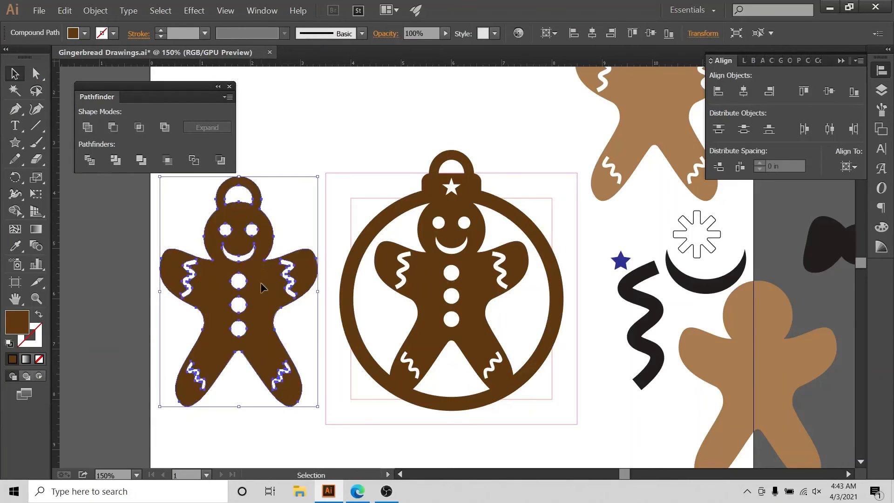
{"action": "left_click_drag", "start_coordinate": [260, 320], "coordinate": [80, 216]}
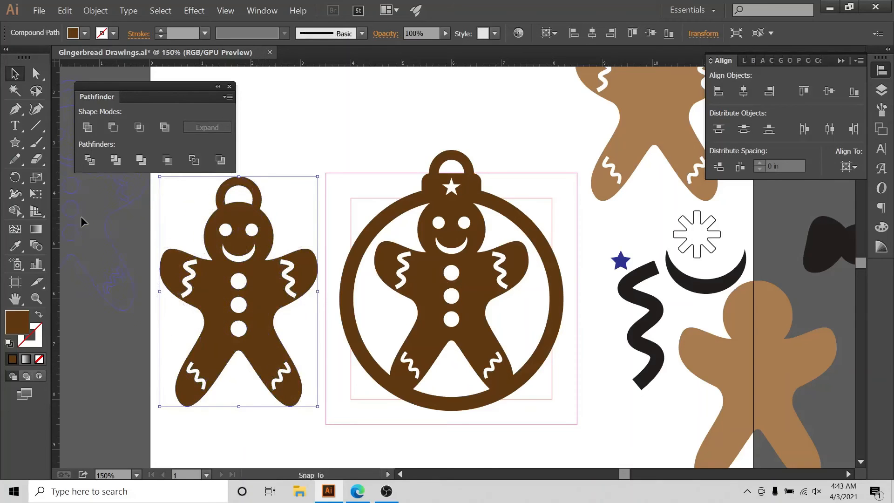
{"action": "left_click", "coordinate": [440, 223]}
{"action": "left_click_drag", "start_coordinate": [443, 206], "coordinate": [458, 185]}
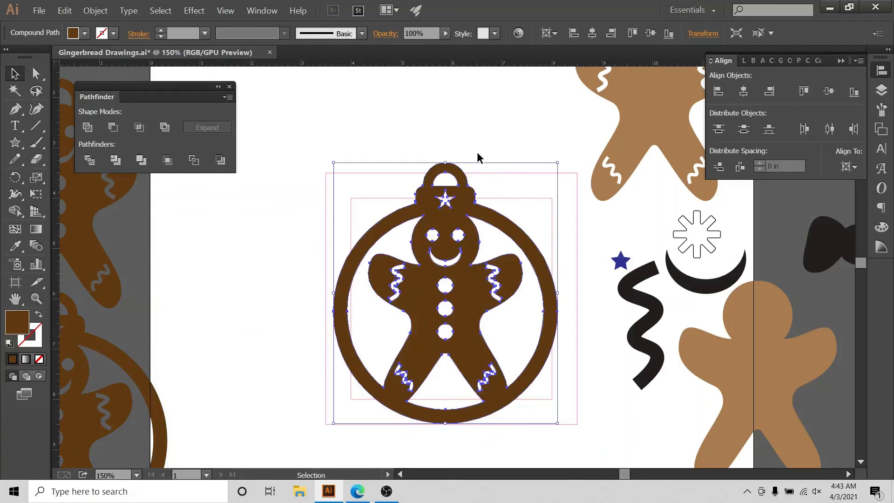
Center the remaining round ornament horizontally and vertically on the artboard.
{"action": "left_click", "coordinate": [743, 90]}
{"action": "left_click", "coordinate": [833, 92]}
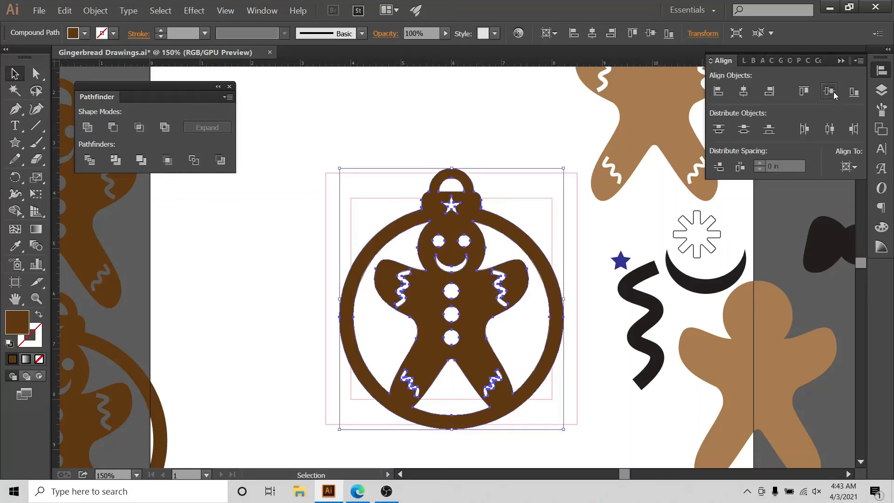
{"action": "left_click", "coordinate": [356, 109]}
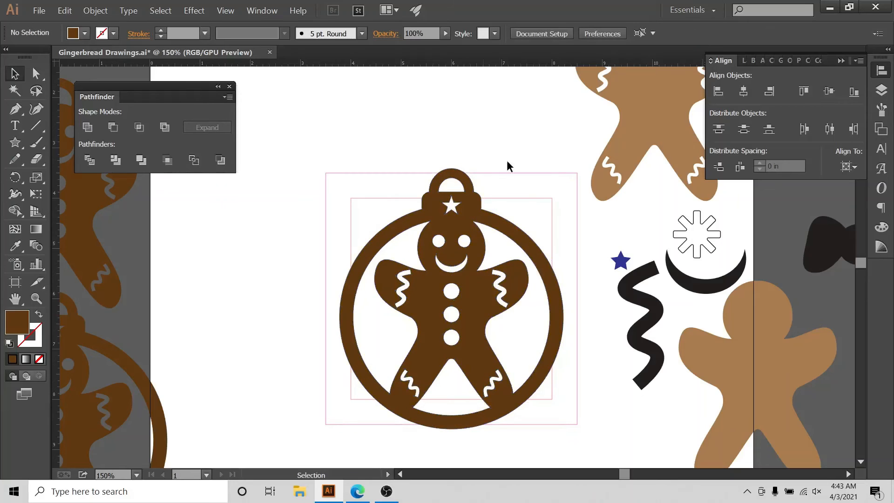
Show and unlock Layer 6, copy its upper snowflake, and lock and hide the layer again.
{"action": "left_click", "coordinate": [880, 89]}
{"action": "left_click", "coordinate": [717, 78]}
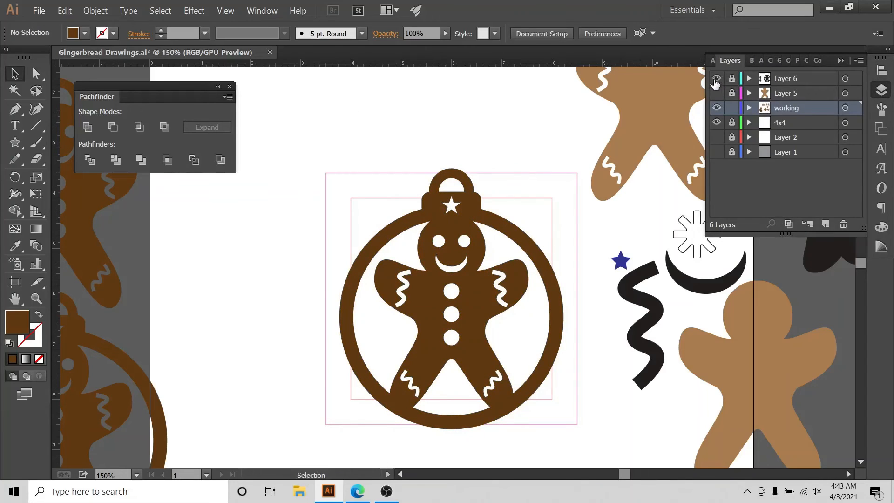
{"action": "left_click", "coordinate": [310, 236]}
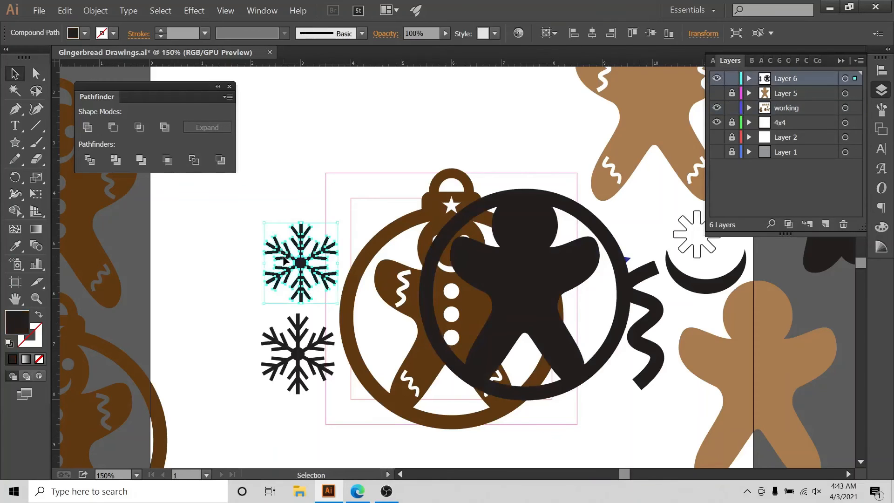
{"action": "left_click", "coordinate": [728, 79]}
{"action": "left_click", "coordinate": [717, 79]}
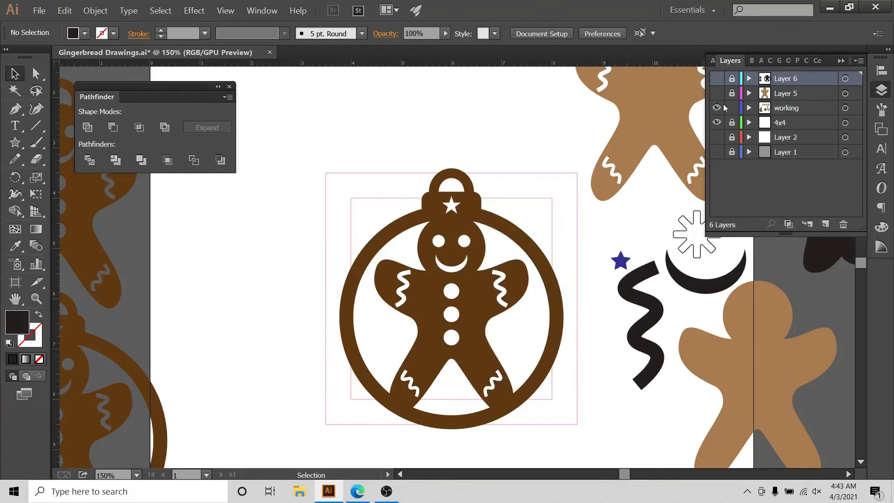
Paste the snowflake into the working layer and place it on the empty area above and left of the ornament.
{"action": "left_click", "coordinate": [471, 188]}
{"action": "left_click", "coordinate": [395, 119]}
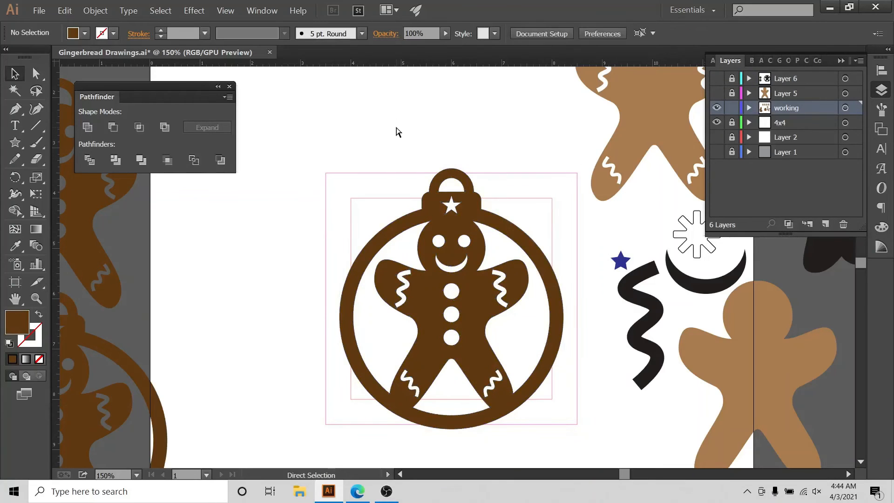
{"action": "key", "text": "ctrl+v"}
{"action": "left_click_drag", "start_coordinate": [456, 245], "coordinate": [303, 113]}
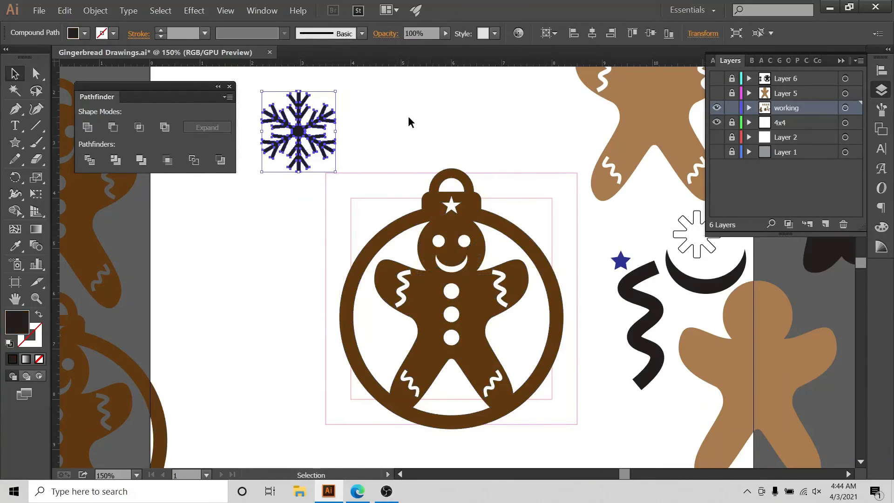
{"action": "left_click", "coordinate": [407, 116]}
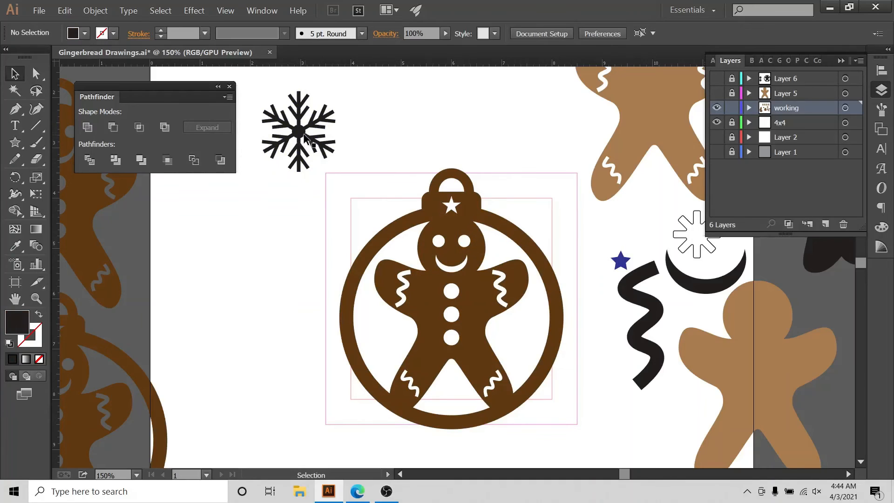
Place the snowflake between the gingerbread man's right-hand arm and leg, and fill it and the ornament with the same black.
{"action": "left_click_drag", "start_coordinate": [298, 135], "coordinate": [518, 333]}
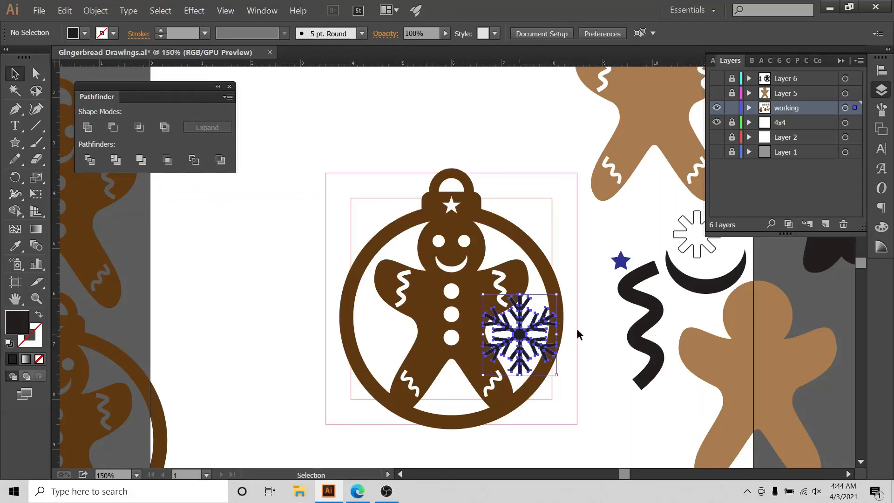
{"action": "left_click", "coordinate": [395, 384], "text": "shift"}
{"action": "left_click", "coordinate": [85, 33]}
{"action": "left_click", "coordinate": [49, 57]}
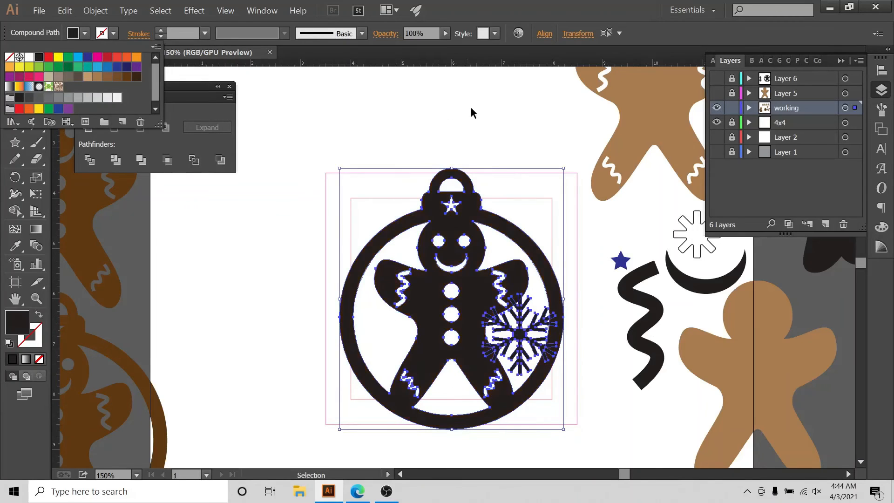
{"action": "left_click", "coordinate": [470, 107]}
{"action": "left_click", "coordinate": [466, 108]}
Fine-tune the snowflake's position so its branches touch the arm, the leg and the outer ring.
{"action": "key", "text": "ctrl+equal"}
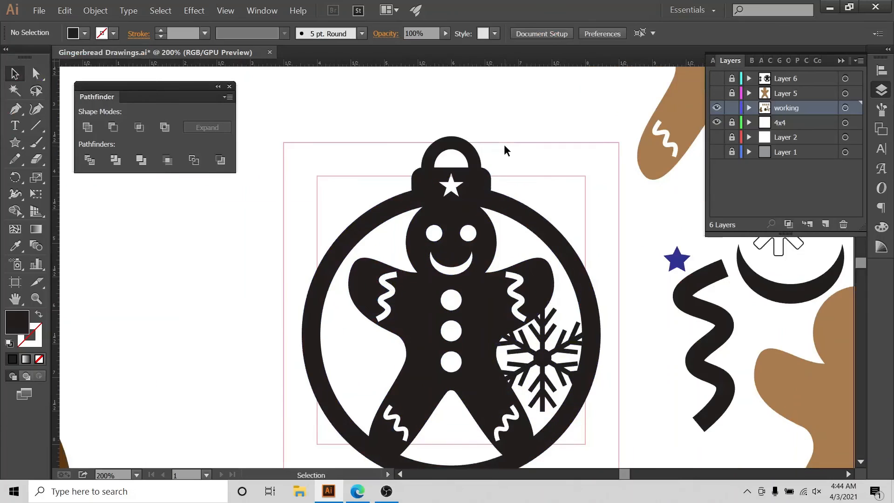
{"action": "scroll", "coordinate": [525, 147], "scroll_direction": "down", "scroll_amount": 3}
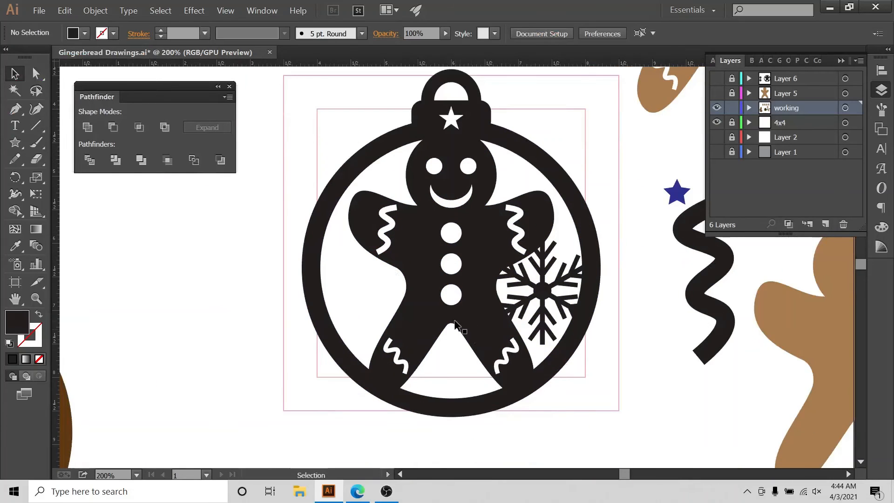
{"action": "mouse_move", "coordinate": [550, 302]}
{"action": "left_mouse_down"}
{"action": "mouse_move", "coordinate": [540, 311]}
{"action": "mouse_move", "coordinate": [541, 299]}
{"action": "left_mouse_up"}
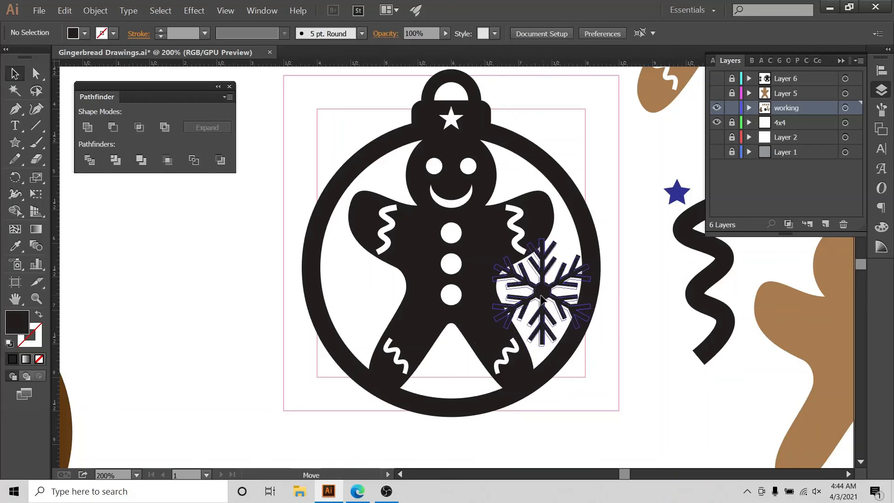
{"action": "left_click", "coordinate": [639, 338]}
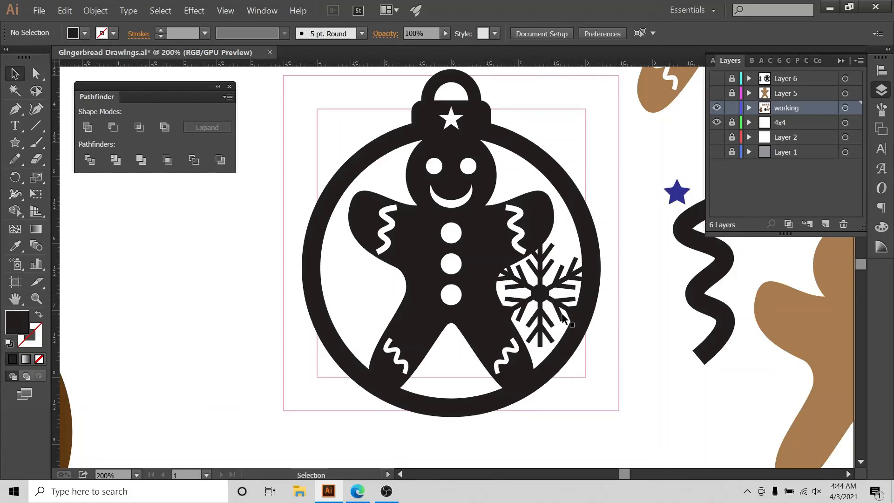
{"action": "left_click", "coordinate": [544, 297]}
{"action": "key", "text": "Right"}
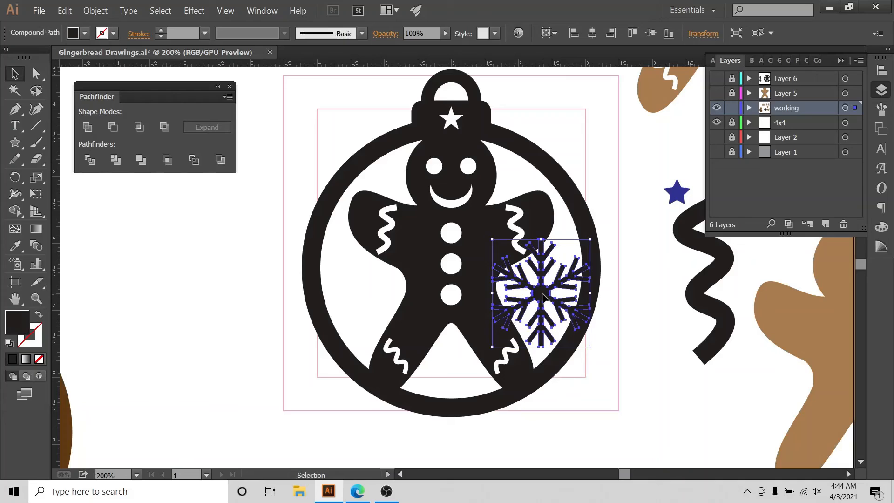
{"action": "left_click", "coordinate": [627, 407]}
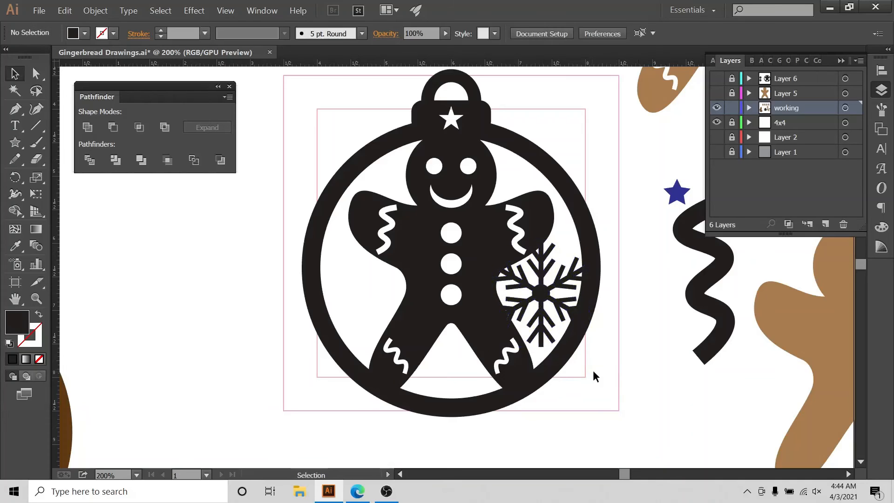
Duplicate the snowflake straight across into the matching gap on the gingerbread man's other side.
{"action": "left_click", "coordinate": [544, 301]}
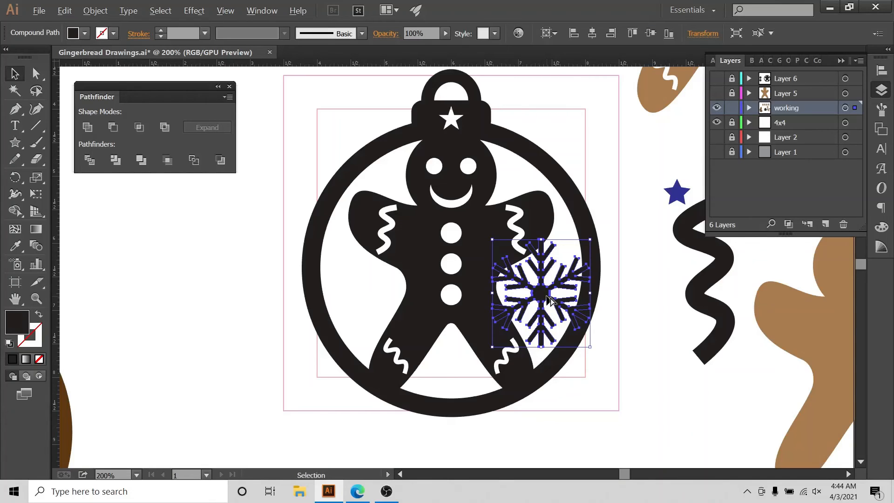
{"action": "left_click_drag", "start_coordinate": [549, 300], "coordinate": [365, 309]}
{"action": "left_click", "coordinate": [241, 338]}
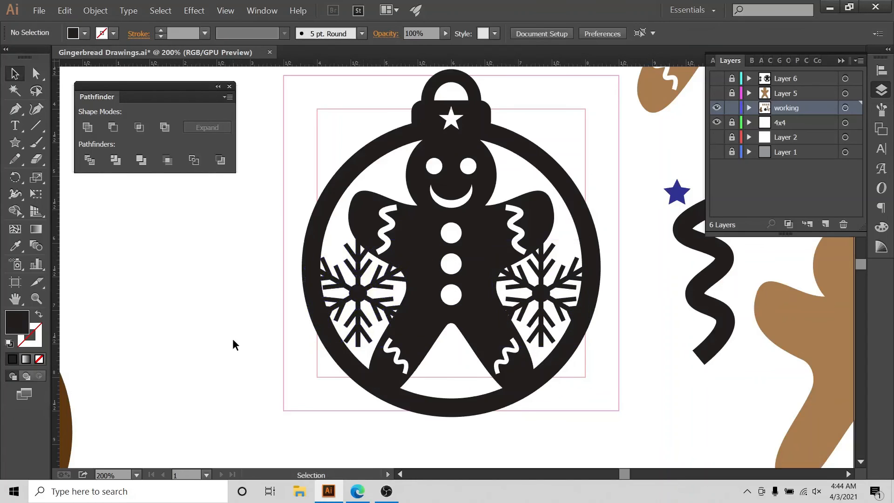
Align the two snowflakes by their vertical centers, relative to the selection instead of the artboard.
{"action": "left_click", "coordinate": [390, 297]}
{"action": "left_click", "coordinate": [554, 300], "text": "shift"}
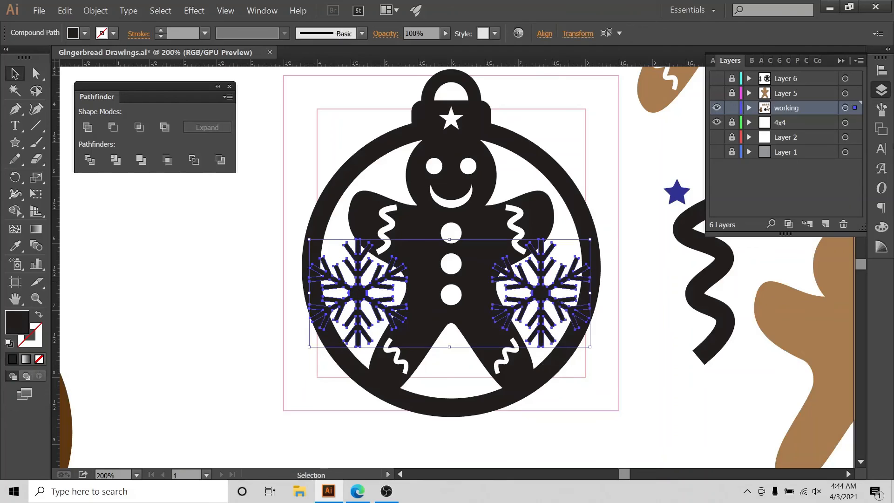
{"action": "left_click", "coordinate": [881, 70]}
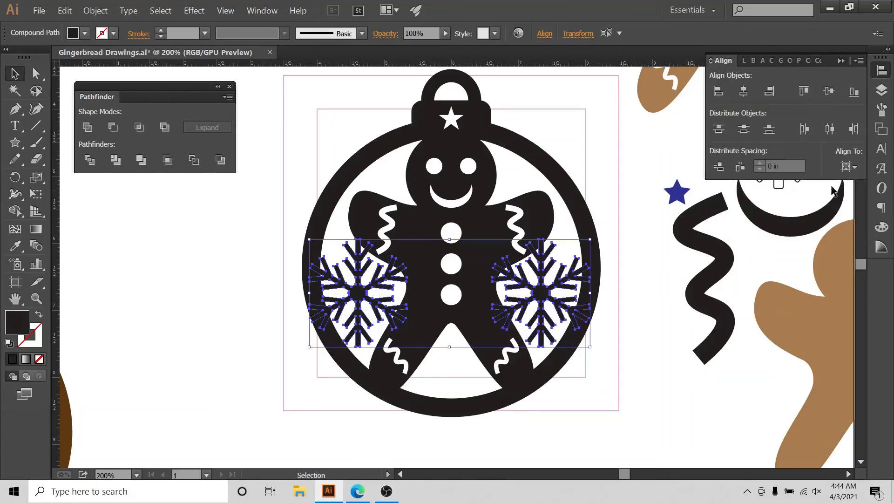
{"action": "left_click", "coordinate": [848, 166]}
{"action": "left_click", "coordinate": [815, 184]}
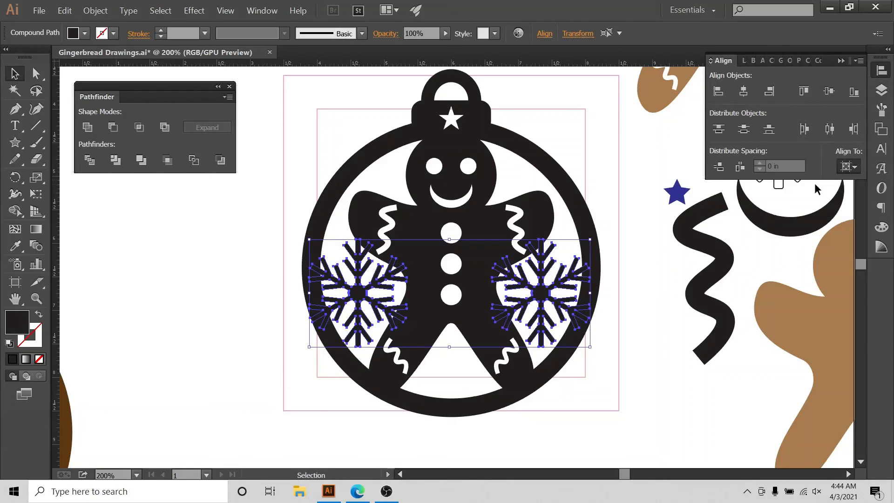
{"action": "left_click", "coordinate": [830, 92]}
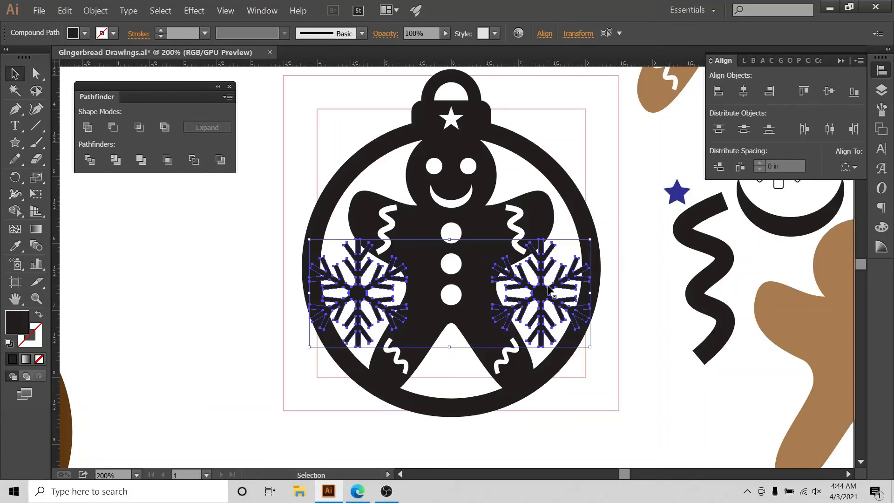
Combine the two snowflakes into a single group and select it.
{"action": "left_click", "coordinate": [95, 10]}
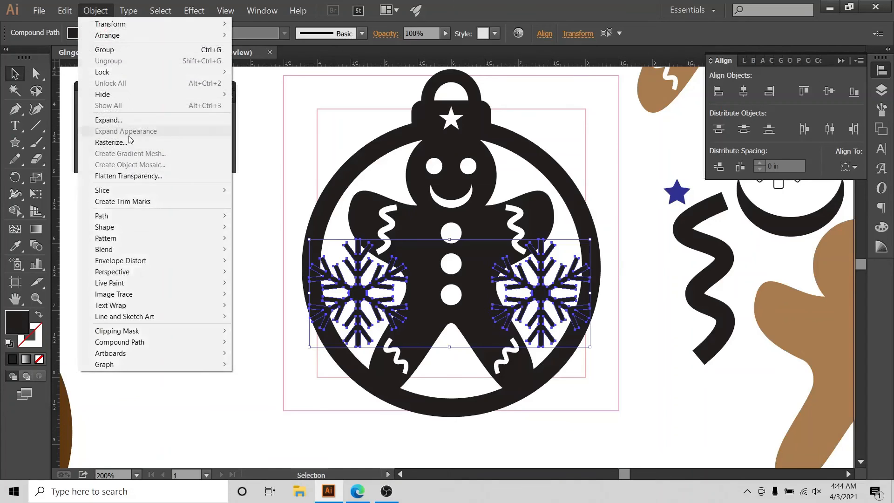
{"action": "left_click", "coordinate": [88, 127]}
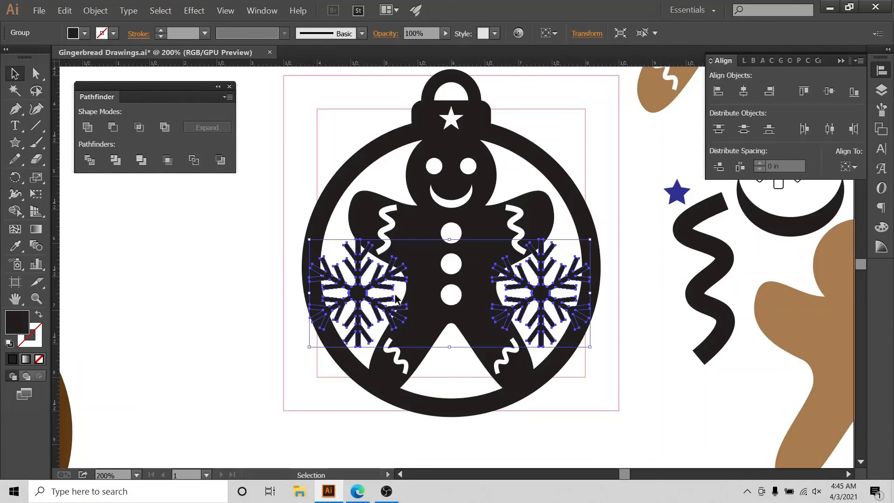
{"action": "left_click", "coordinate": [349, 317]}
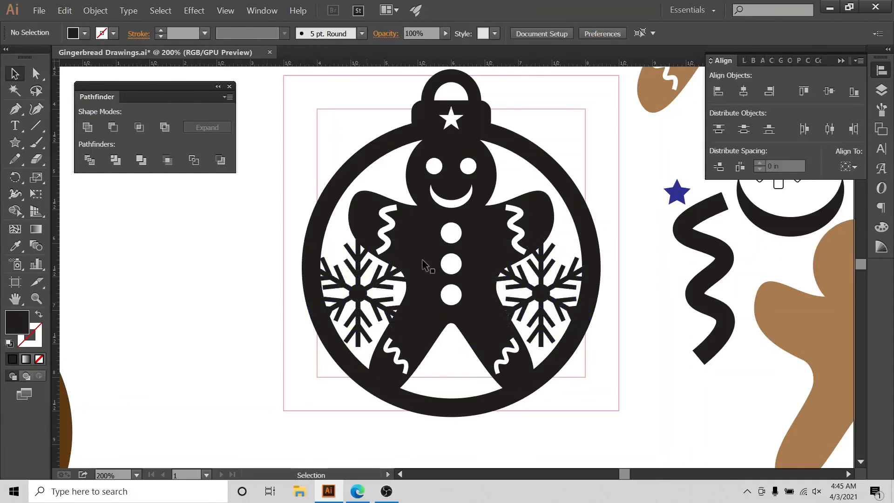
{"action": "left_click", "coordinate": [367, 298]}
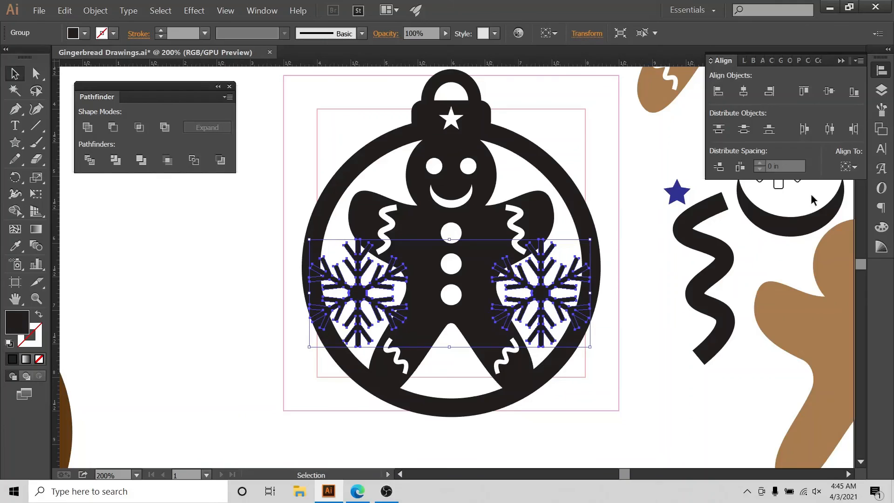
Center the snowflake group horizontally on the artboard, using Align to Artboard.
{"action": "left_click", "coordinate": [848, 166]}
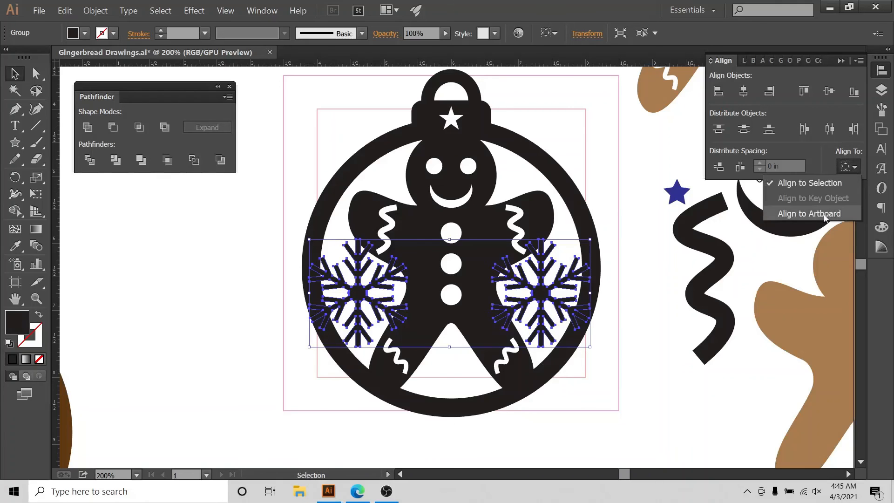
{"action": "left_click", "coordinate": [822, 214]}
{"action": "left_click", "coordinate": [744, 92]}
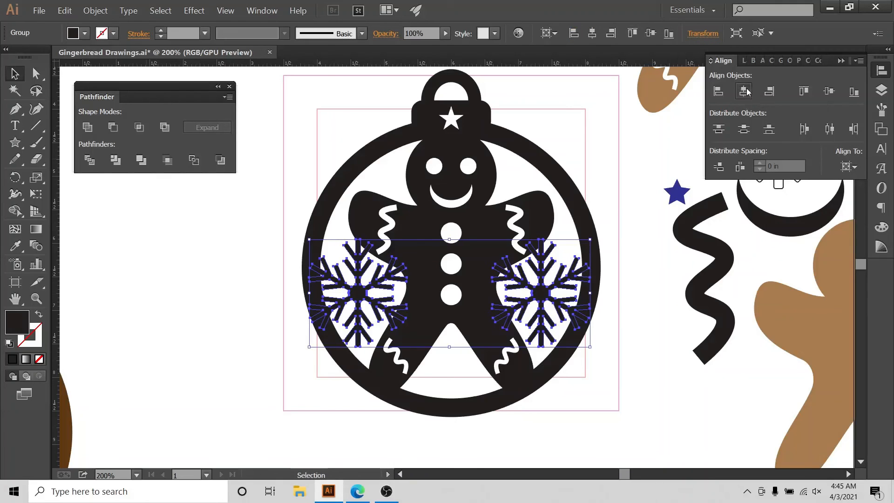
{"action": "left_click", "coordinate": [536, 104]}
{"action": "key", "text": "ctrl+a"}
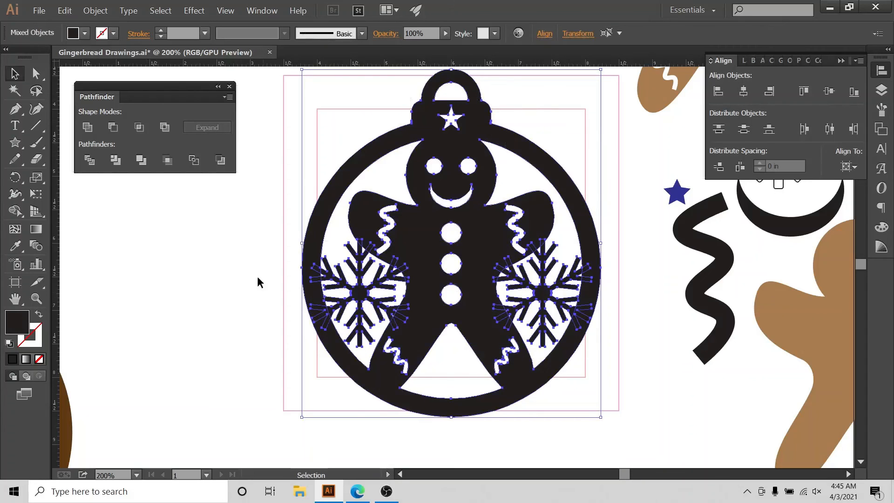
{"action": "left_click", "coordinate": [228, 297]}
Fill the tiny gaps between the lower snowflake branches and both of the gingerbread man's legs, using the Blob Brush with a smaller tip.
{"action": "key", "text": "ctrl+equal"}
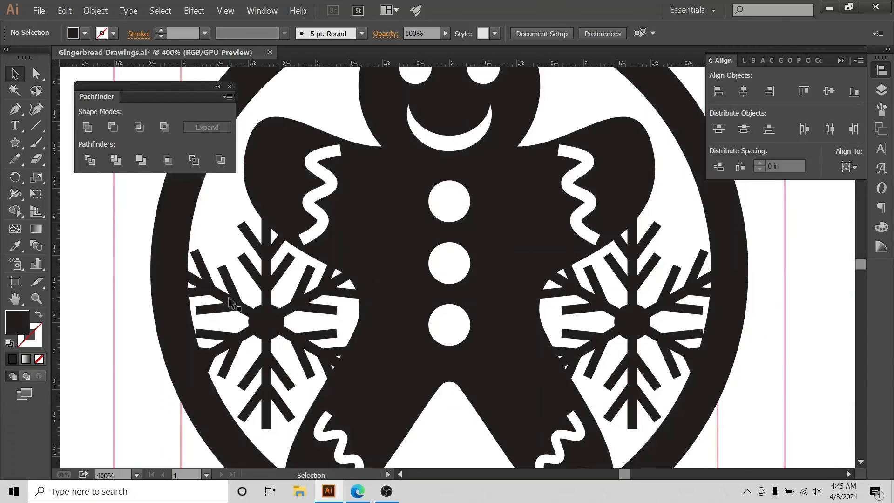
{"action": "scroll", "coordinate": [519, 135], "scroll_direction": "down", "scroll_amount": 3}
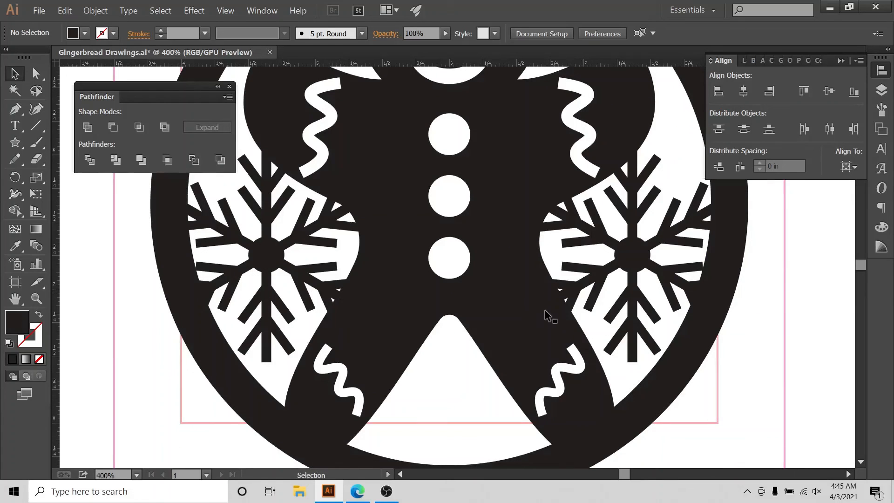
{"action": "scroll", "coordinate": [493, 326], "scroll_direction": "up", "scroll_amount": 3}
{"action": "scroll", "coordinate": [493, 325], "scroll_direction": "down", "scroll_amount": 2}
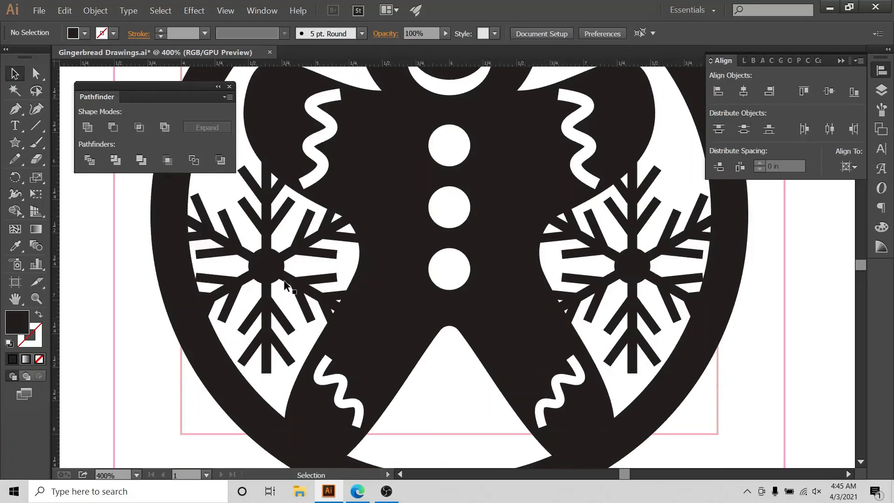
{"action": "left_click_drag", "start_coordinate": [36, 142], "coordinate": [84, 166]}
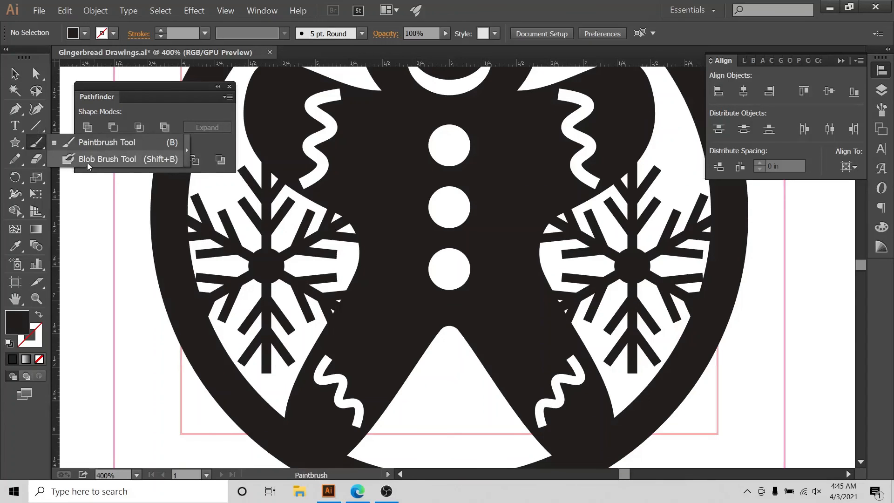
{"action": "left_click", "coordinate": [88, 161]}
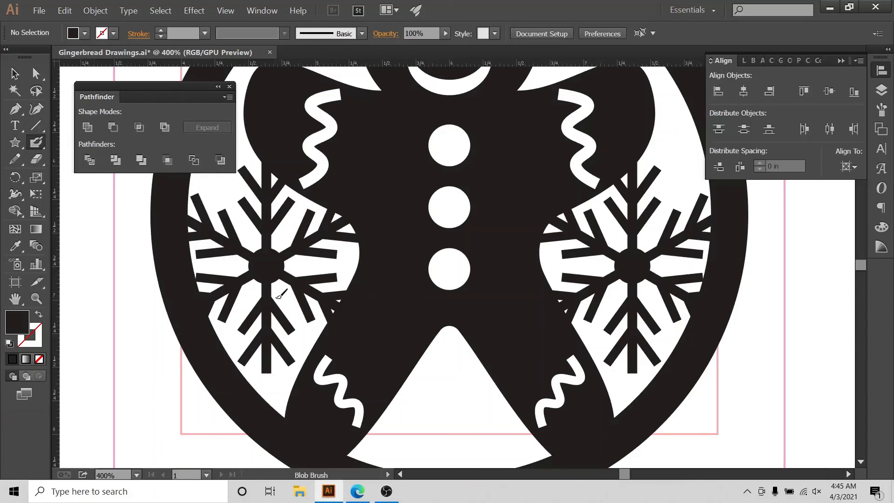
{"action": "double_click", "coordinate": [33, 143]}
{"action": "left_click_drag", "start_coordinate": [337, 344], "coordinate": [330, 346]}
{"action": "left_click", "coordinate": [521, 433]}
{"action": "key", "text": "ctrl+equal"}
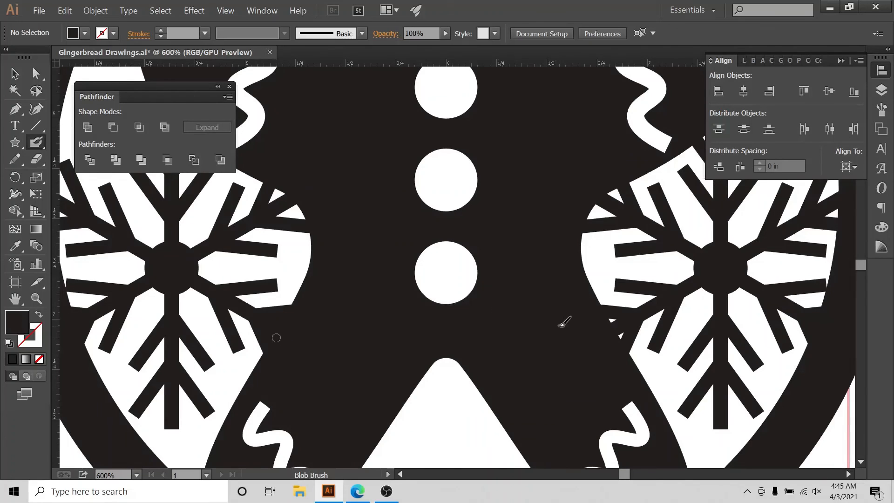
{"action": "key", "text": "shift+x"}
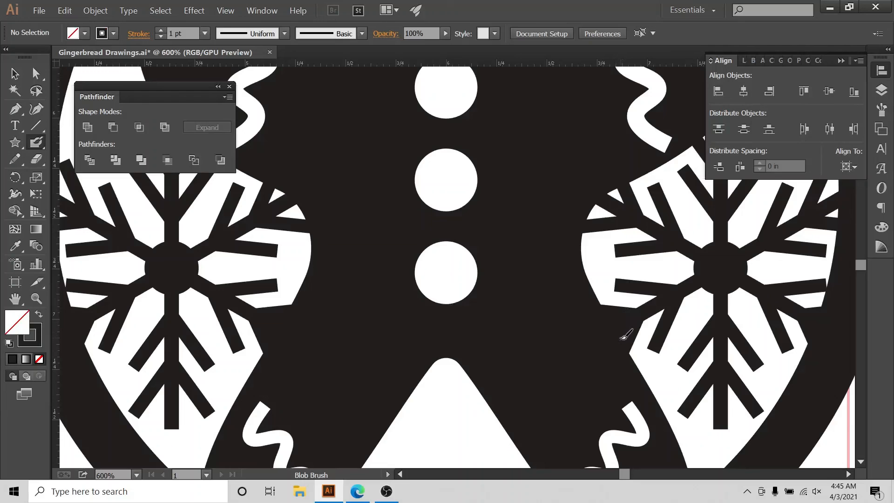
{"action": "key", "text": "ctrl+minus"}
{"action": "key", "text": "ctrl+minus"}
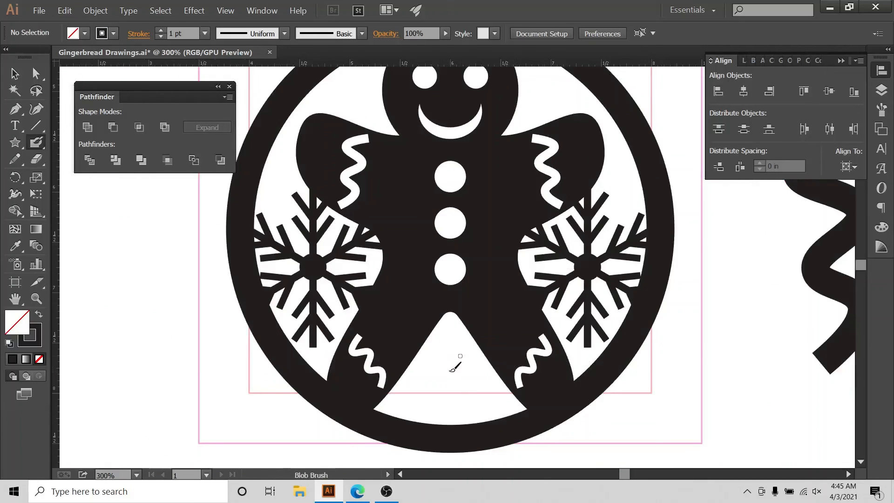
Select the entire round ornament with its snowflakes and unite all its parts into one shape.
{"action": "left_click", "coordinate": [15, 73]}
{"action": "key", "text": "ctrl+minus"}
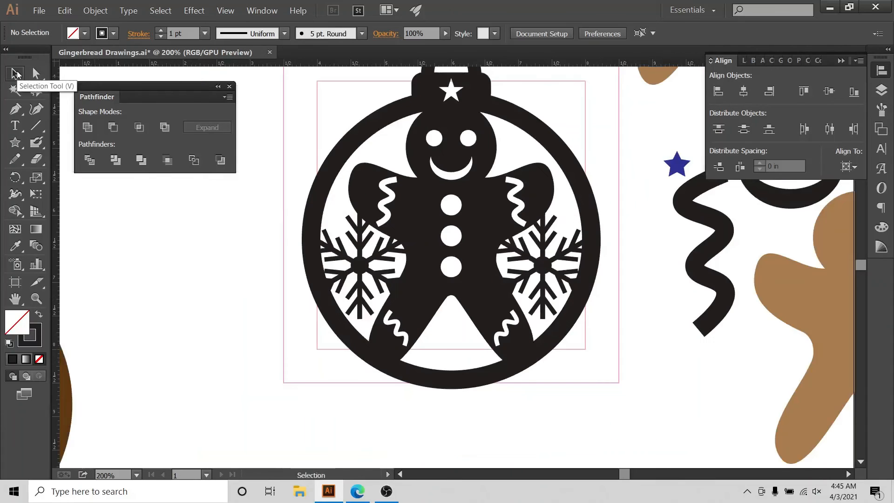
{"action": "scroll", "coordinate": [301, 240], "scroll_direction": "up", "scroll_amount": 2}
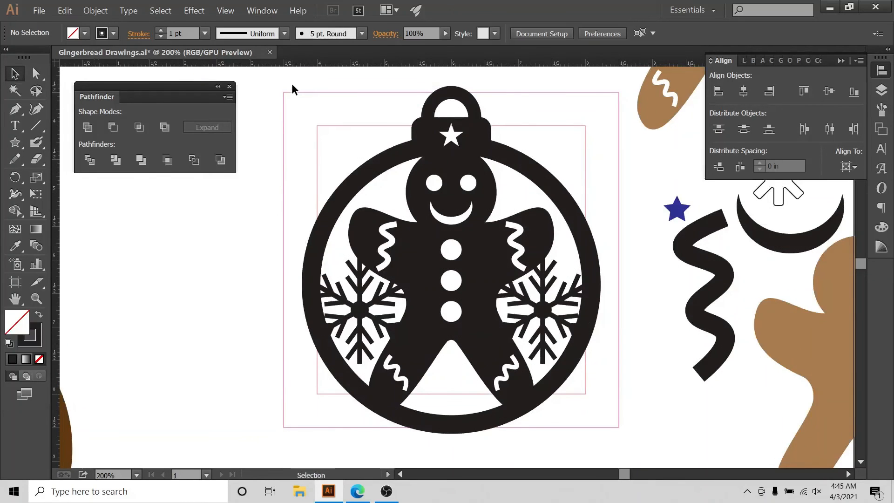
{"action": "left_click_drag", "start_coordinate": [292, 88], "coordinate": [607, 429]}
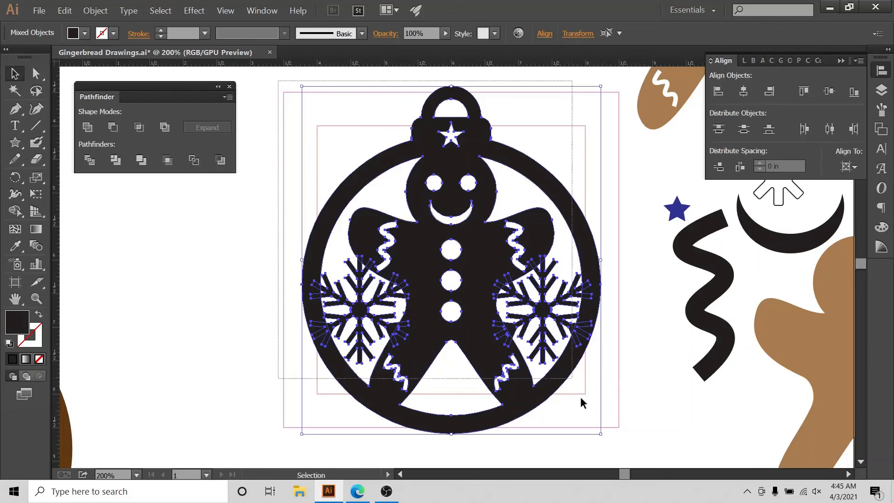
{"action": "left_click", "coordinate": [649, 365]}
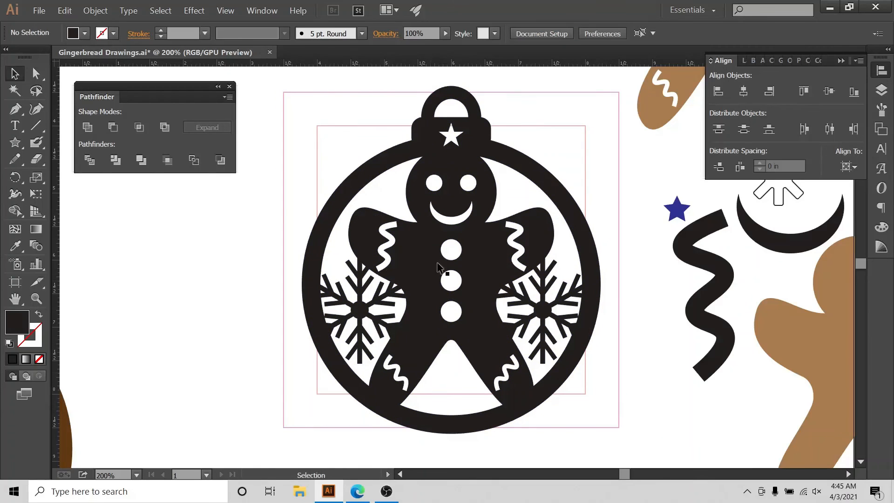
{"action": "left_click_drag", "start_coordinate": [305, 85], "coordinate": [609, 443]}
{"action": "left_click", "coordinate": [96, 10]}
{"action": "key", "text": "Escape"}
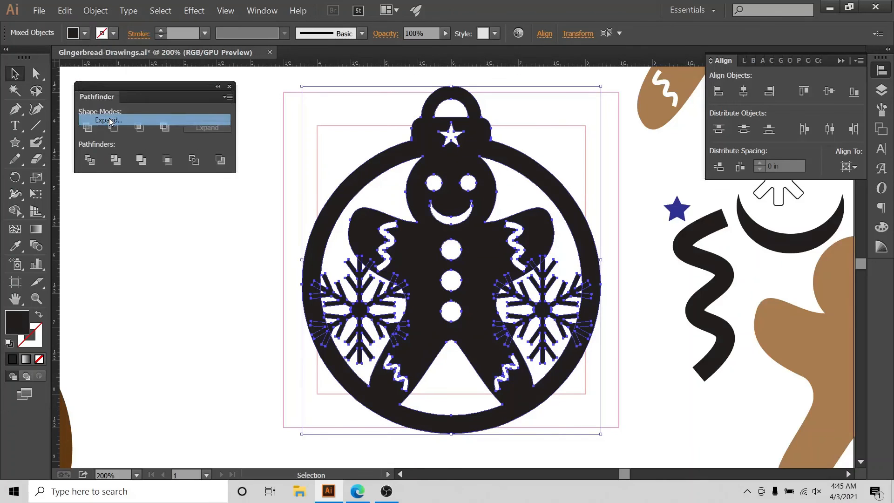
{"action": "left_click", "coordinate": [86, 127]}
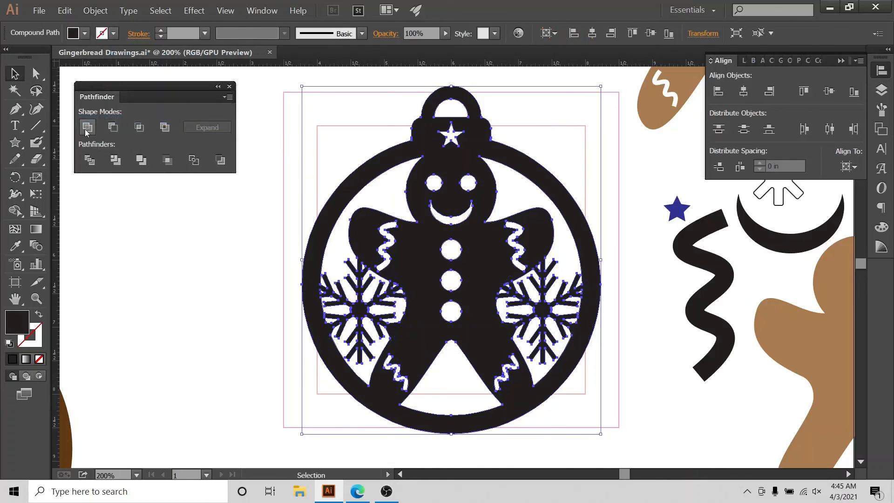
{"action": "left_click", "coordinate": [181, 254]}
Move the three finished ornaments into a row above the four light-brown gingerbread cookies.
{"action": "key", "text": "ctrl+minus"}
{"action": "key", "text": "ctrl+minus"}
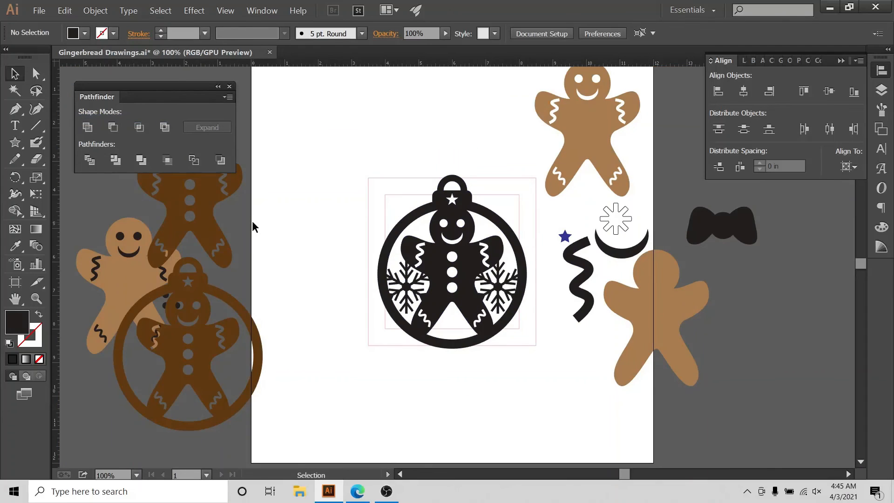
{"action": "key", "text": "ctrl+minus"}
{"action": "key", "text": "ctrl+minus"}
{"action": "key", "text": "ctrl+minus"}
{"action": "scroll", "coordinate": [298, 410], "scroll_direction": "up", "scroll_amount": 5}
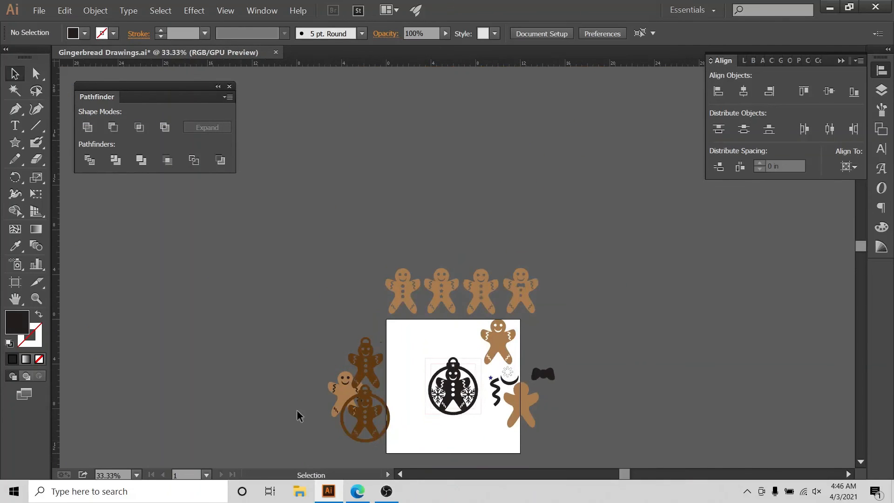
{"action": "left_click_drag", "start_coordinate": [361, 366], "coordinate": [375, 268]}
{"action": "left_click_drag", "start_coordinate": [405, 228], "coordinate": [406, 228]}
{"action": "left_click_drag", "start_coordinate": [362, 421], "coordinate": [514, 232]}
Recolor all three ornaments with the dark brown swatch as their fill.
{"action": "left_click_drag", "start_coordinate": [638, 223], "coordinate": [400, 239]}
{"action": "left_click", "coordinate": [85, 33]}
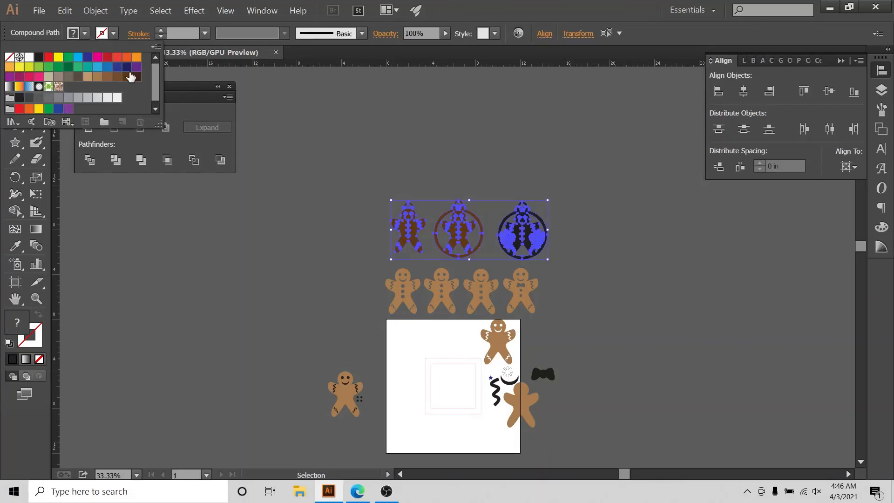
{"action": "left_click", "coordinate": [135, 78]}
{"action": "left_click", "coordinate": [593, 179]}
Shift the plain ornament and the round ornament without snowflakes closer to the snowflake ornament to tighten the row.
{"action": "key", "text": "ctrl+equal"}
{"action": "key", "text": "ctrl+equal"}
{"action": "key", "text": "ctrl+equal"}
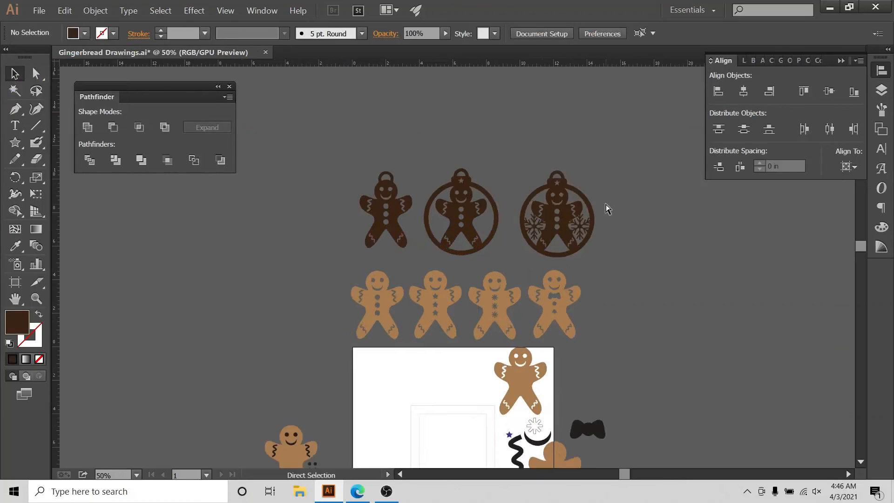
{"action": "scroll", "coordinate": [594, 270], "scroll_direction": "up", "scroll_amount": 2}
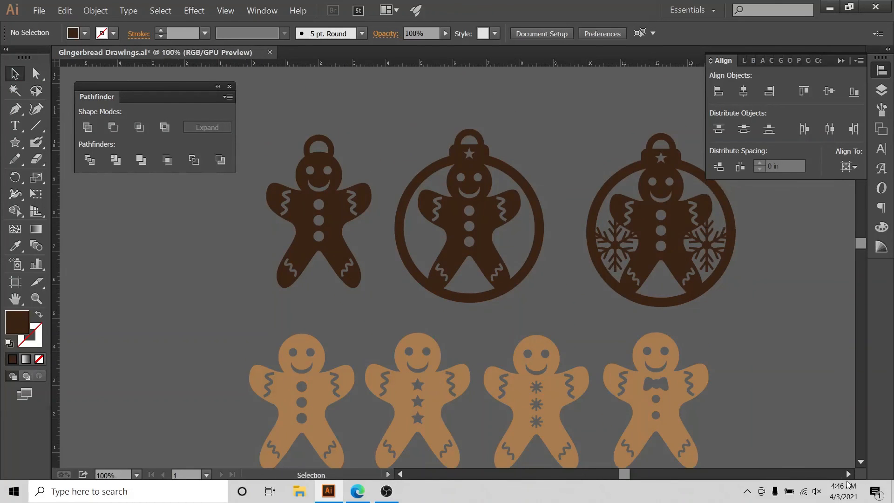
{"action": "scroll", "coordinate": [782, 361], "scroll_direction": "right", "scroll_amount": 2}
{"action": "scroll", "coordinate": [782, 361], "scroll_direction": "up", "scroll_amount": 1}
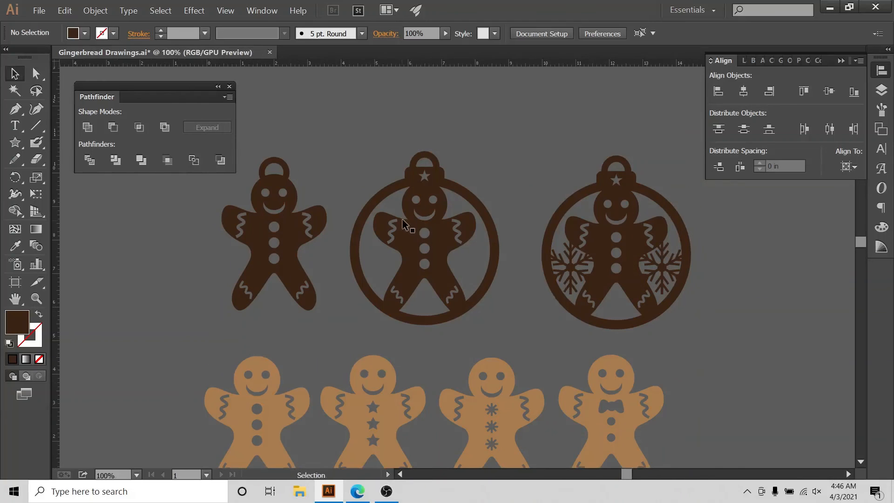
{"action": "left_click_drag", "start_coordinate": [403, 225], "coordinate": [433, 233]}
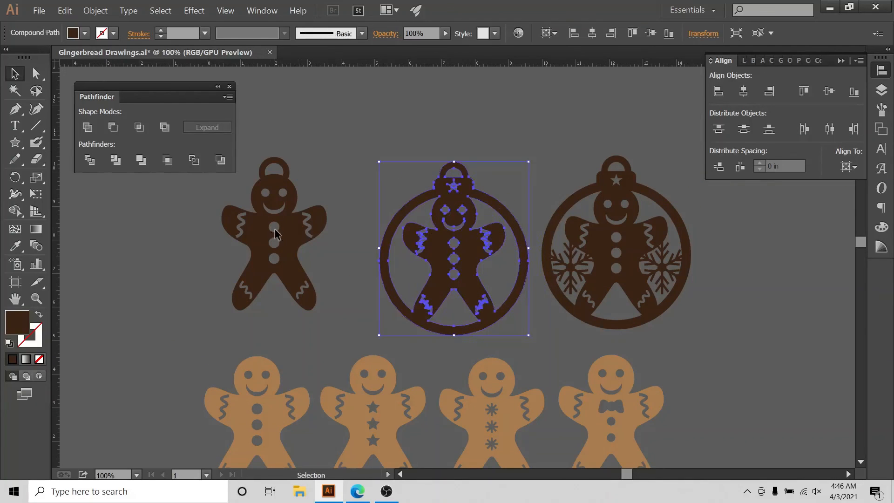
{"action": "left_click_drag", "start_coordinate": [328, 258], "coordinate": [332, 256]}
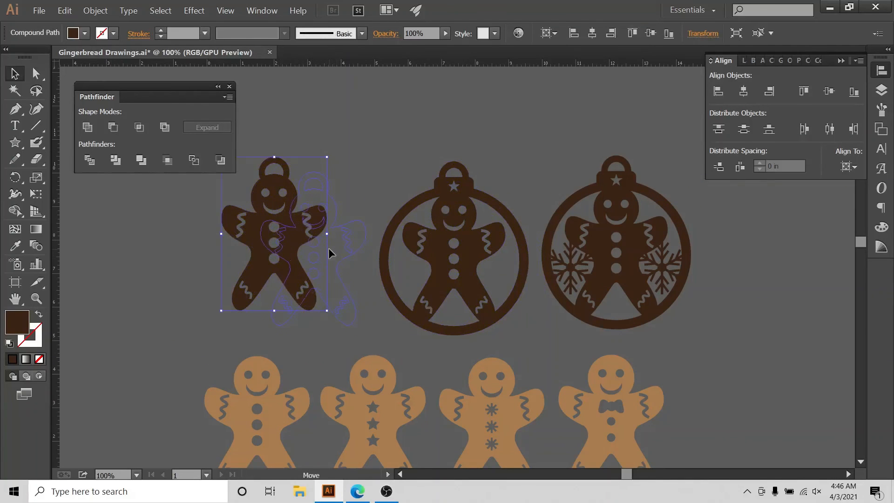
{"action": "left_click_drag", "start_coordinate": [269, 189], "coordinate": [308, 204]}
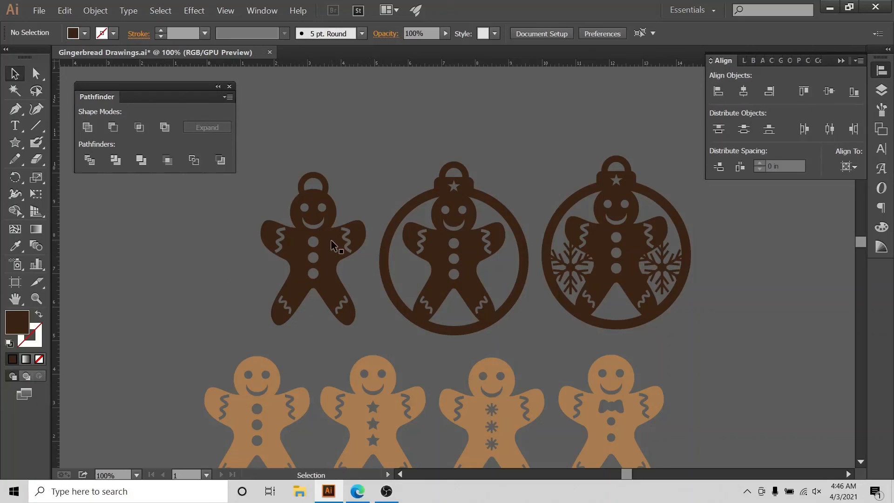